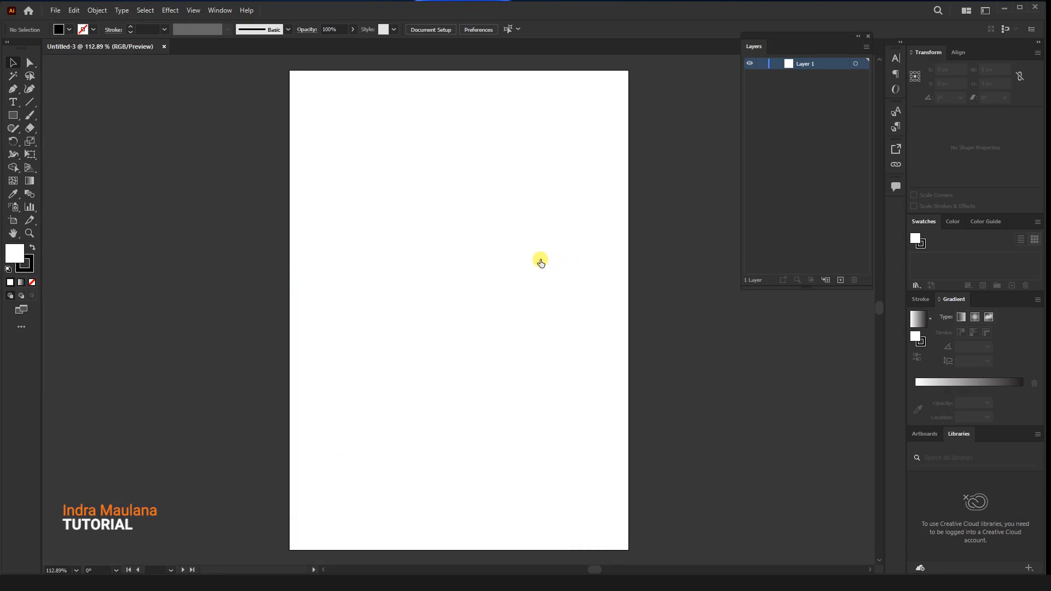
Draw a 2480 by 3508 px rectangle covering the whole artboard as the poster background
{"action": "key", "text": "super"}
{"action": "key", "text": "super"}
{"action": "scroll", "coordinate": [540, 245], "scroll_direction": "down", "scroll_amount": 1}
{"action": "left_click_drag", "start_coordinate": [545, 246], "coordinate": [497, 253]}
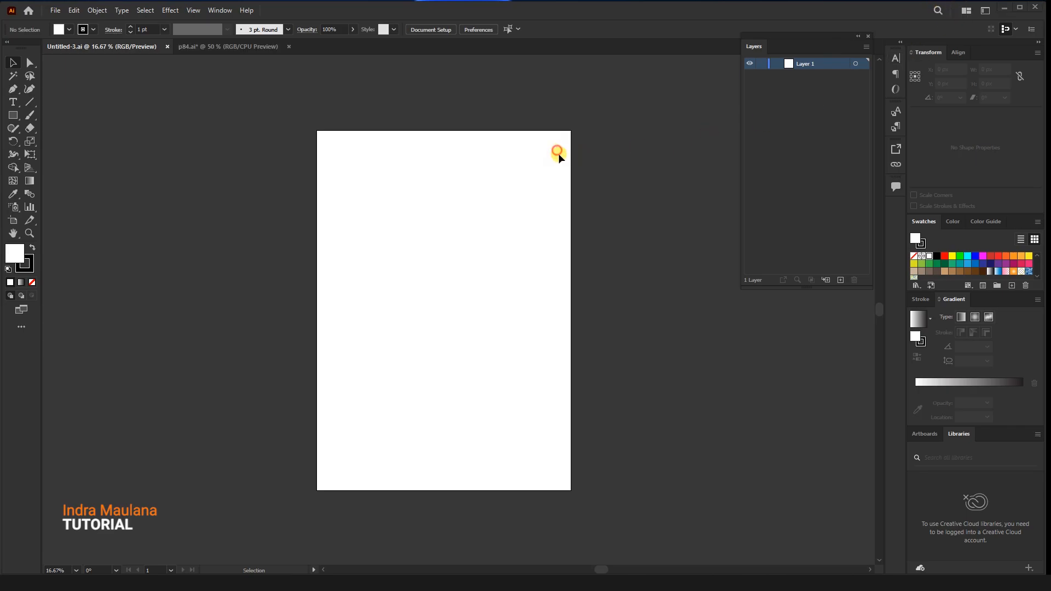
{"action": "left_click_drag", "start_coordinate": [596, 190], "coordinate": [574, 189]}
{"action": "left_click", "coordinate": [12, 115]}
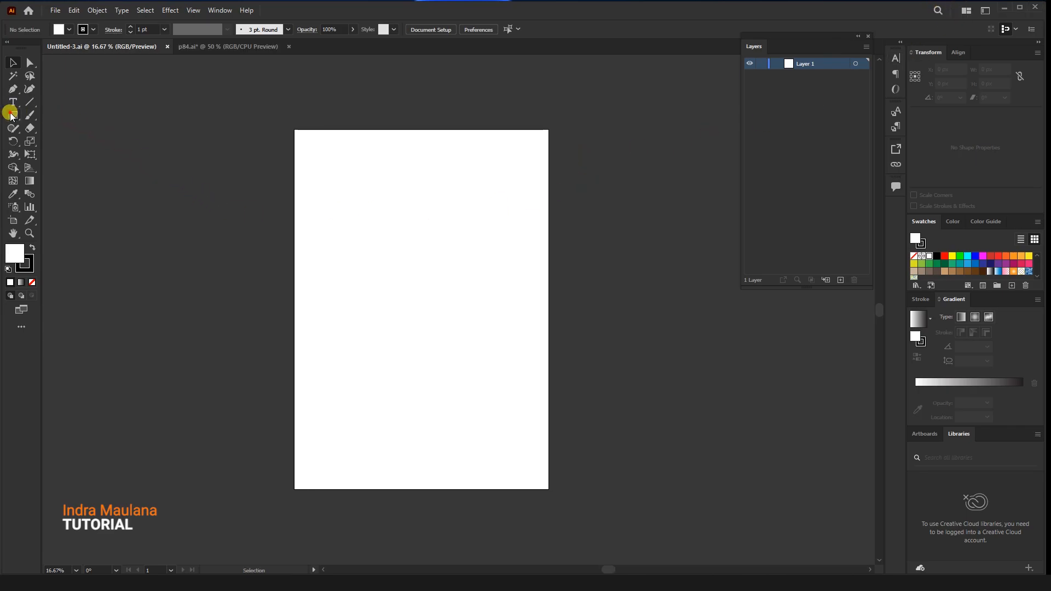
{"action": "left_click_drag", "start_coordinate": [294, 132], "coordinate": [548, 489]}
{"action": "left_click", "coordinate": [13, 62]}
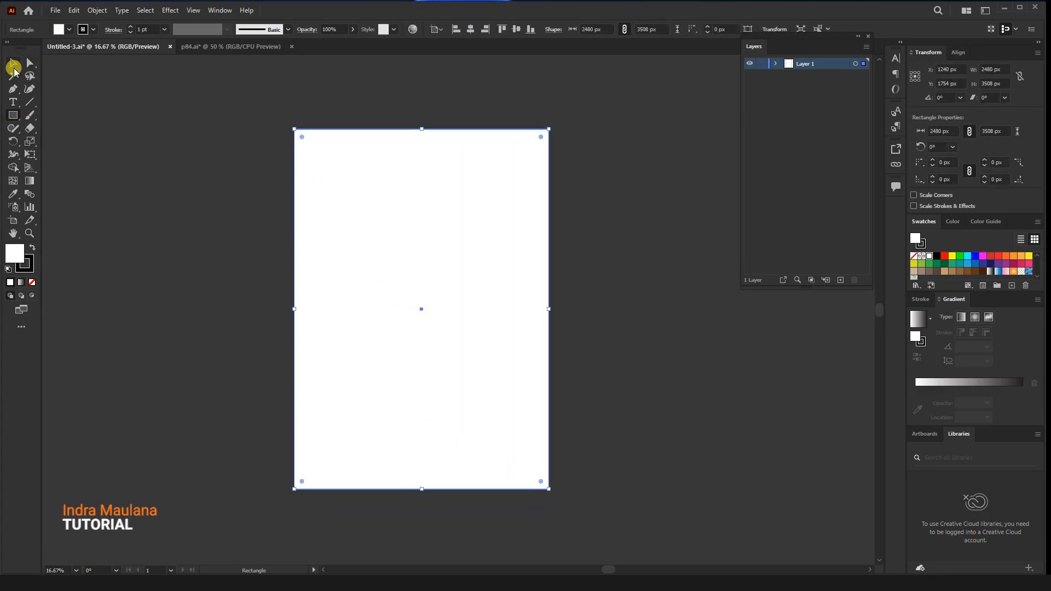
Remove the background rectangle's stroke and fill it with the near-black colour 0F0F0F
{"action": "left_click", "coordinate": [31, 271]}
{"action": "left_click", "coordinate": [31, 283]}
{"action": "left_click", "coordinate": [15, 250]}
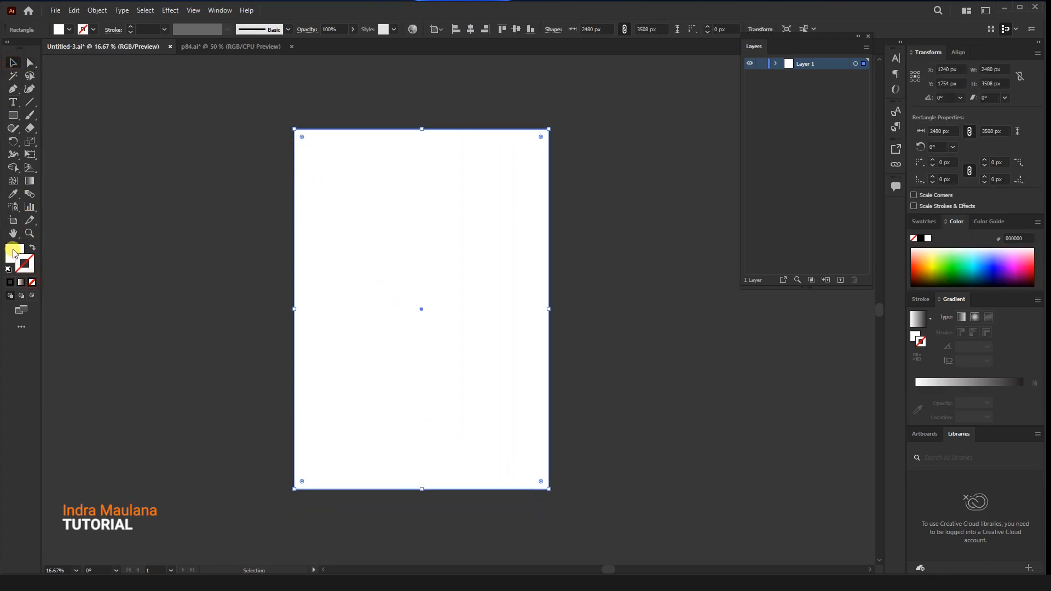
{"action": "left_click", "coordinate": [165, 215]}
{"action": "left_click", "coordinate": [483, 267]}
{"action": "double_click", "coordinate": [14, 254]}
{"action": "left_click", "coordinate": [393, 355]}
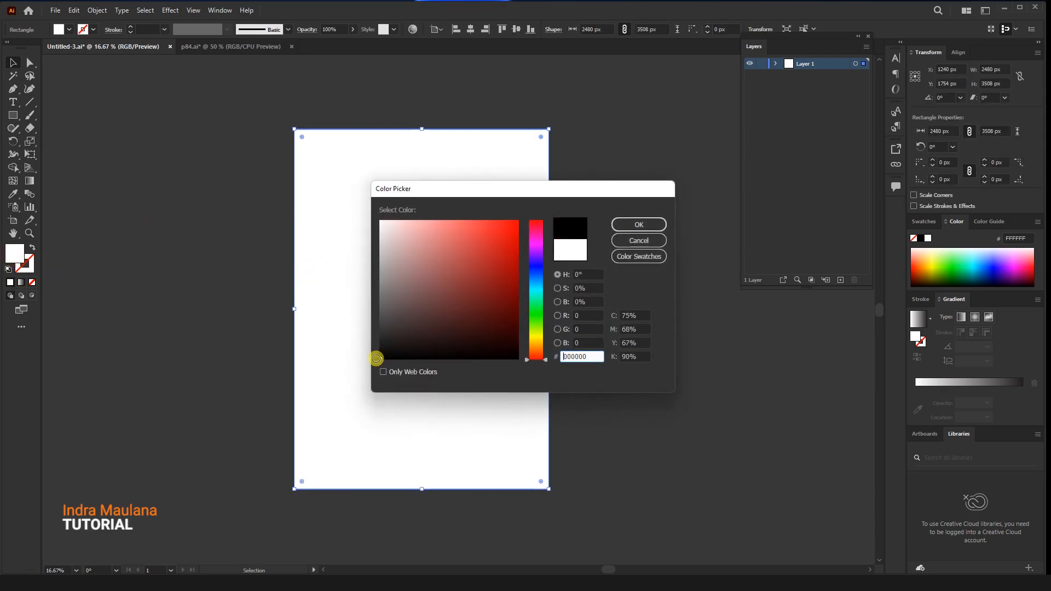
{"action": "left_click", "coordinate": [622, 224]}
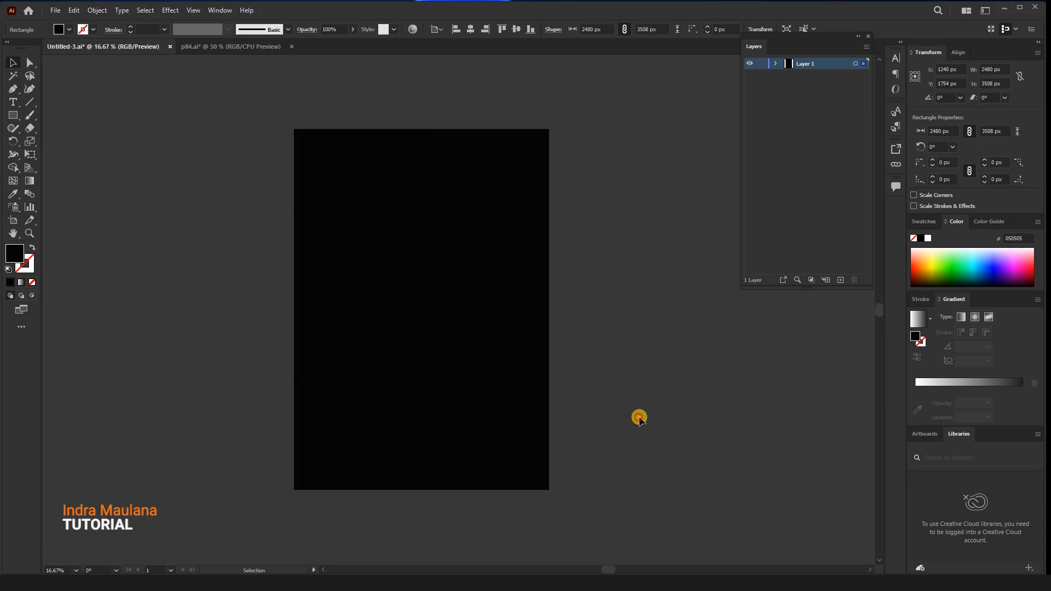
{"action": "double_click", "coordinate": [16, 253]}
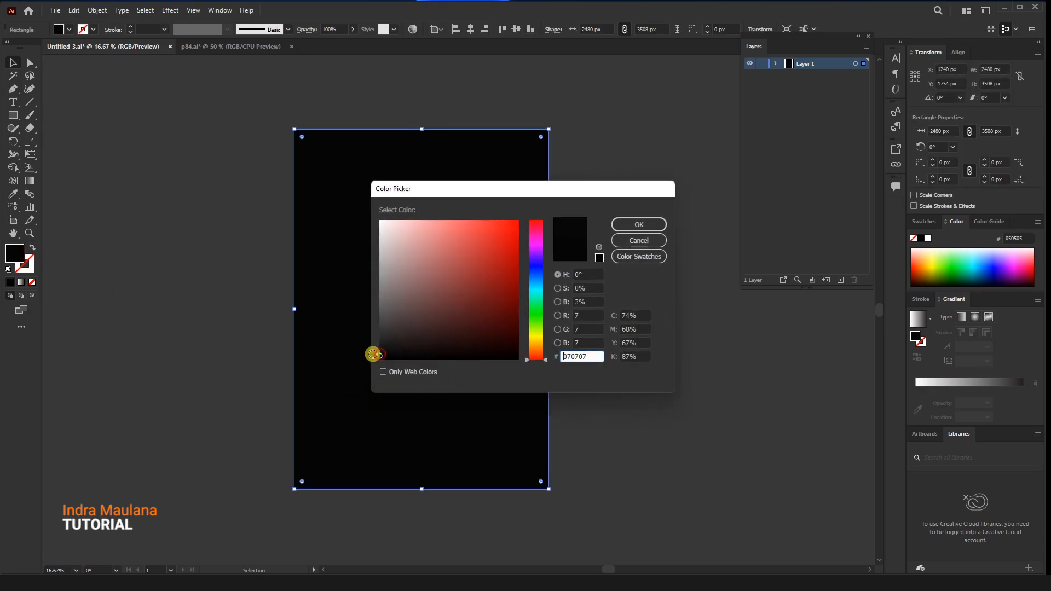
{"action": "left_click", "coordinate": [638, 224]}
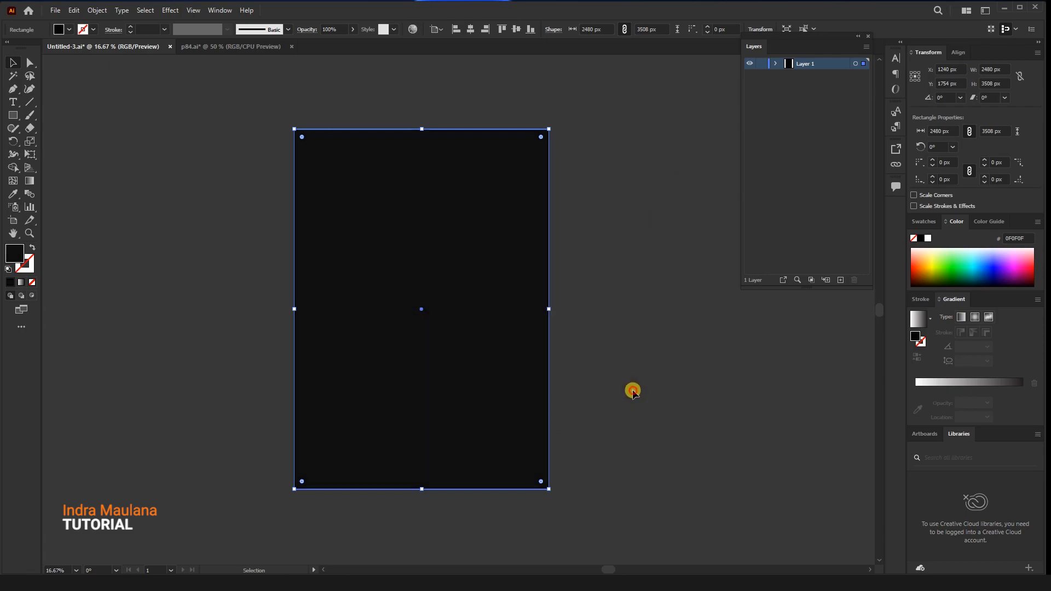
Lock the near-black background rectangle
{"action": "left_click_drag", "start_coordinate": [623, 375], "coordinate": [636, 375]}
{"action": "left_click", "coordinate": [432, 347]}
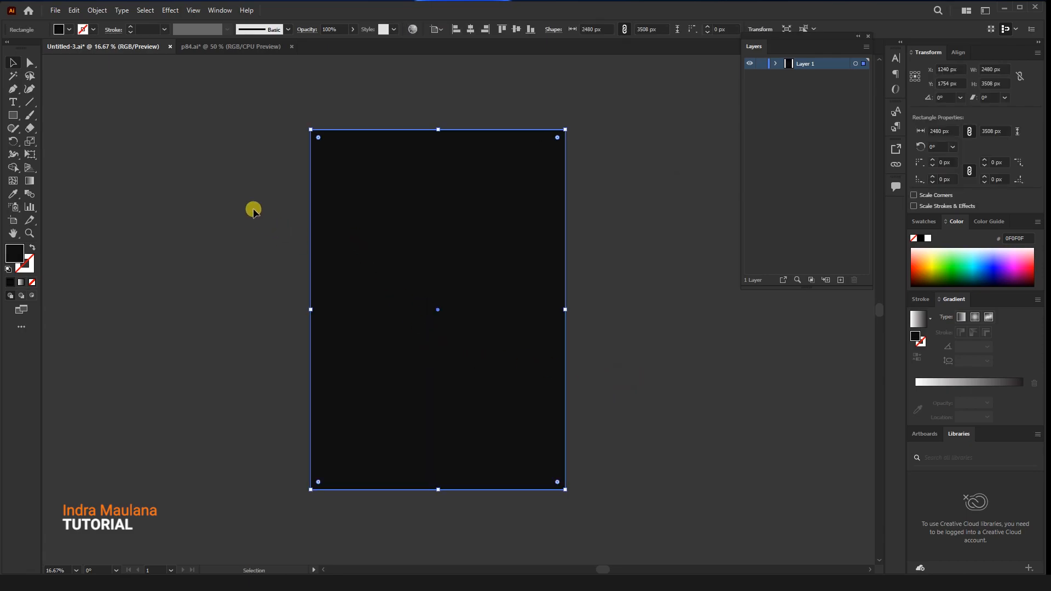
{"action": "left_click", "coordinate": [104, 12]}
{"action": "mouse_move", "coordinate": [129, 87]}
{"action": "left_click", "coordinate": [320, 88]}
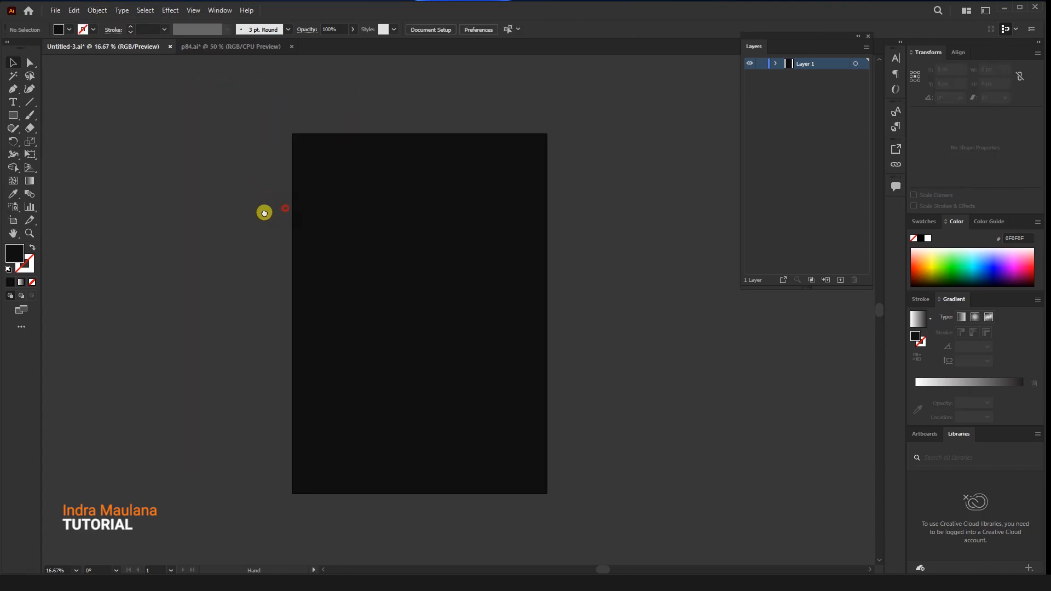
Draw a rectangle about 2294 by 534 px across the artboard's upper right edge and fill it with a white-to-black linear gradient
{"action": "left_click_drag", "start_coordinate": [336, 132], "coordinate": [352, 122]}
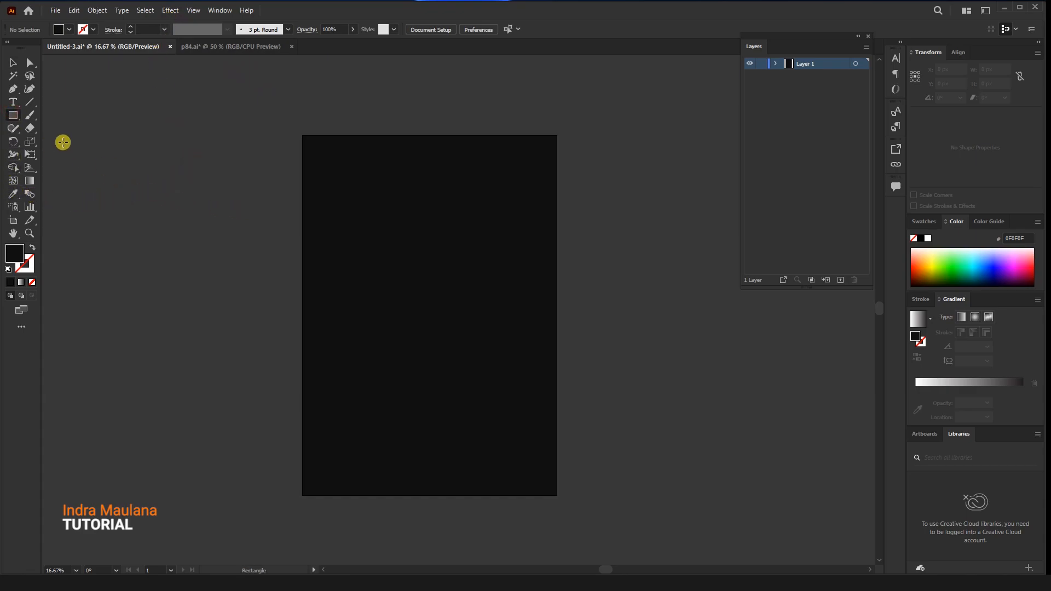
{"action": "left_click_drag", "start_coordinate": [387, 192], "coordinate": [623, 247]}
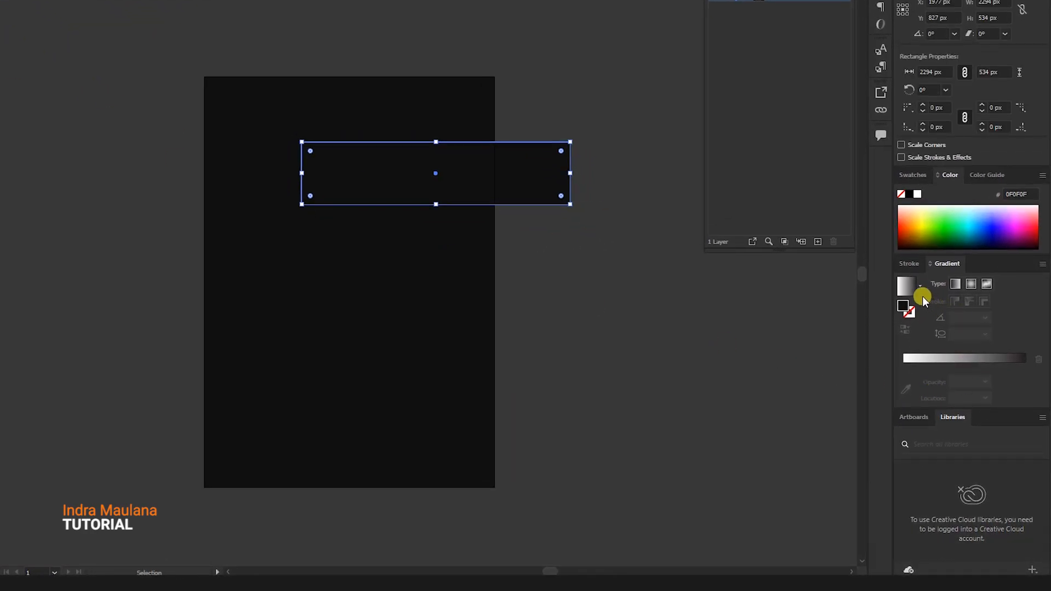
{"action": "left_click", "coordinate": [921, 288]}
{"action": "left_click", "coordinate": [843, 307]}
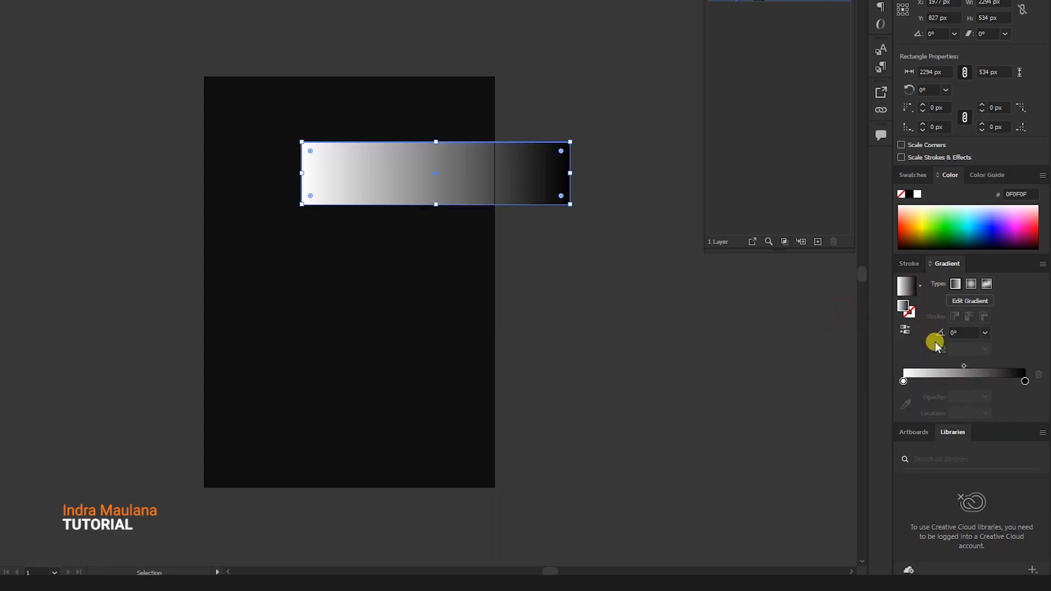
Recolour both gradient stops of the bar red and set the starting stop's opacity to 0%
{"action": "left_click", "coordinate": [913, 177]}
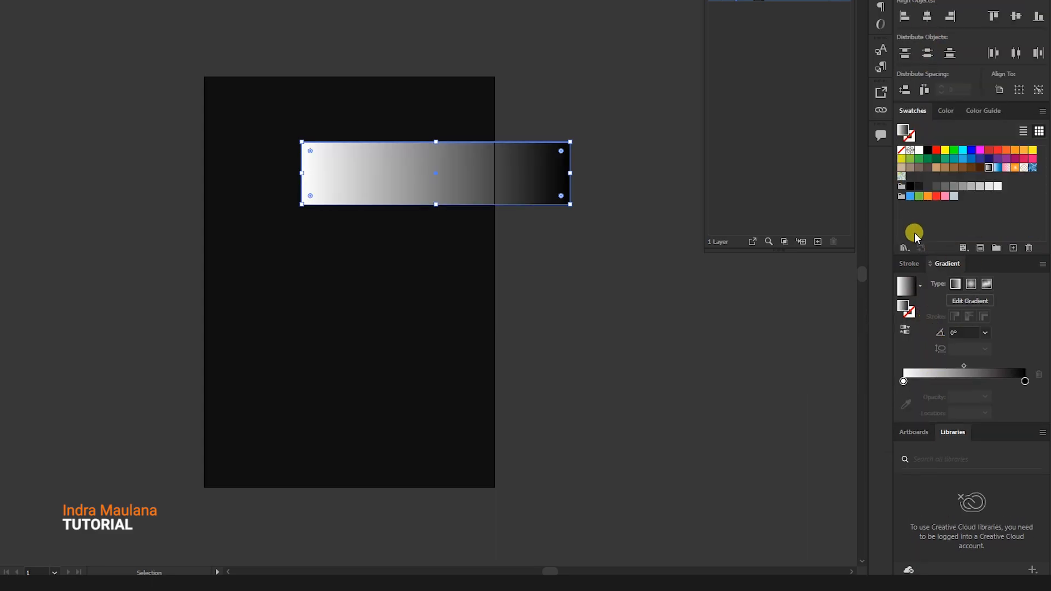
{"action": "left_click_drag", "start_coordinate": [937, 149], "coordinate": [1025, 381]}
{"action": "left_click_drag", "start_coordinate": [934, 156], "coordinate": [904, 382]}
{"action": "left_click", "coordinate": [985, 396]}
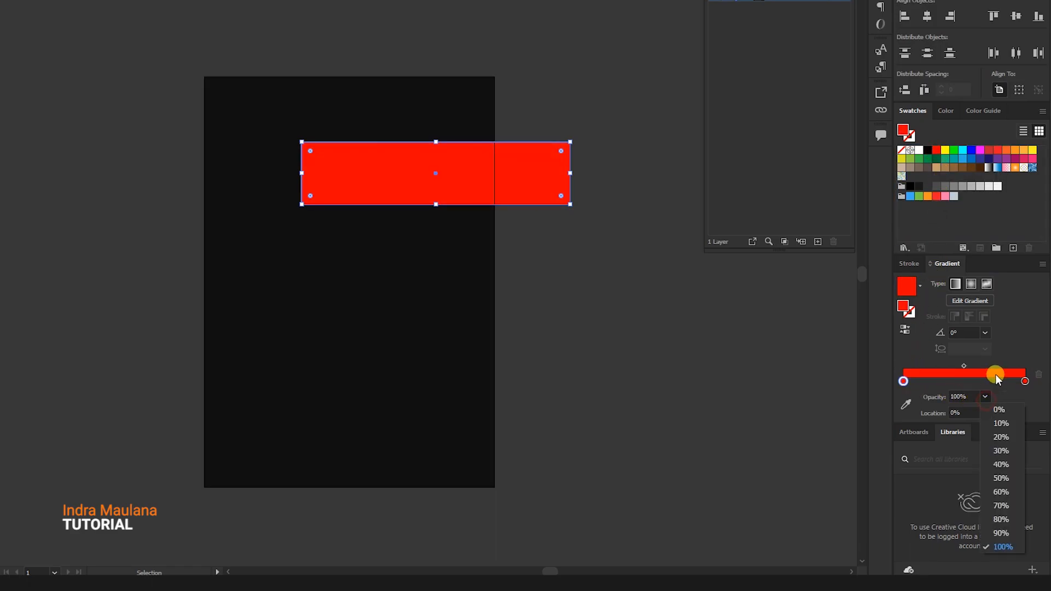
{"action": "left_click", "coordinate": [997, 407]}
{"action": "left_click", "coordinate": [610, 356]}
Rotate the red gradient bar 45° and shift its gradient midpoint slightly towards the opaque end
{"action": "left_click", "coordinate": [421, 172]}
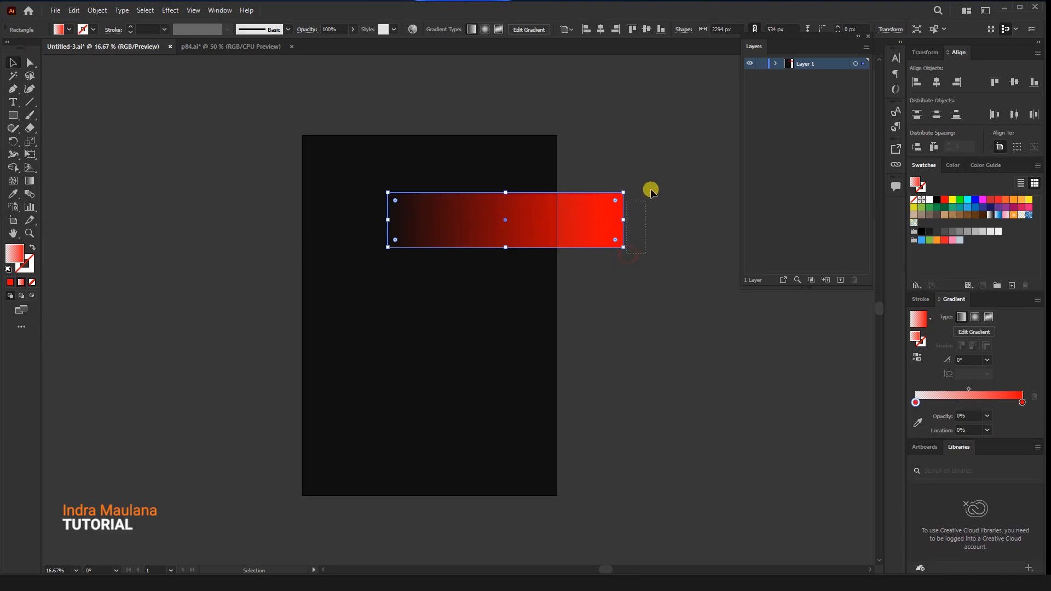
{"action": "left_click_drag", "start_coordinate": [626, 253], "coordinate": [562, 234]}
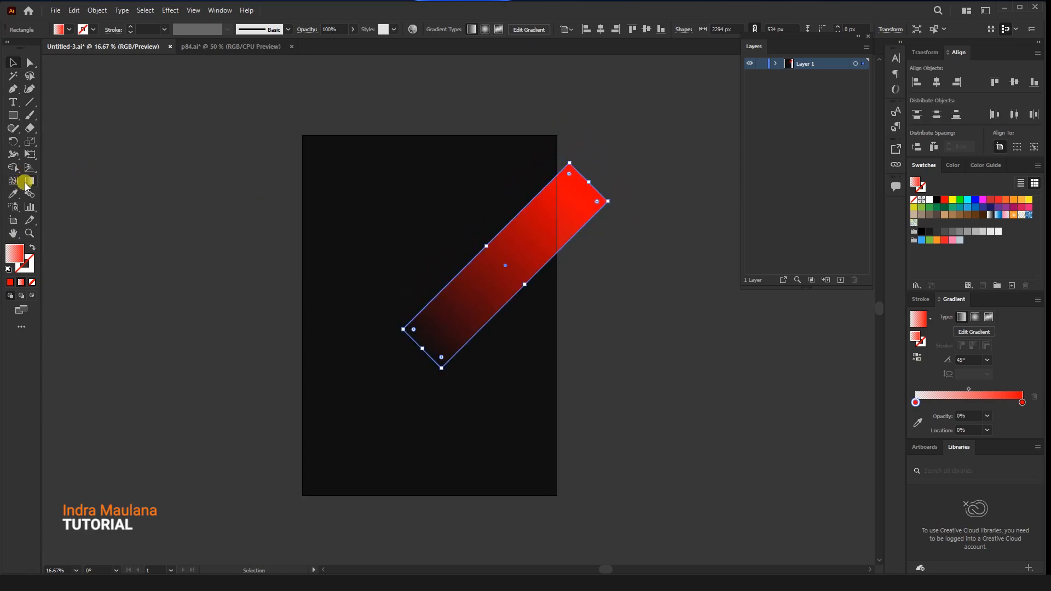
{"action": "left_click", "coordinate": [24, 184]}
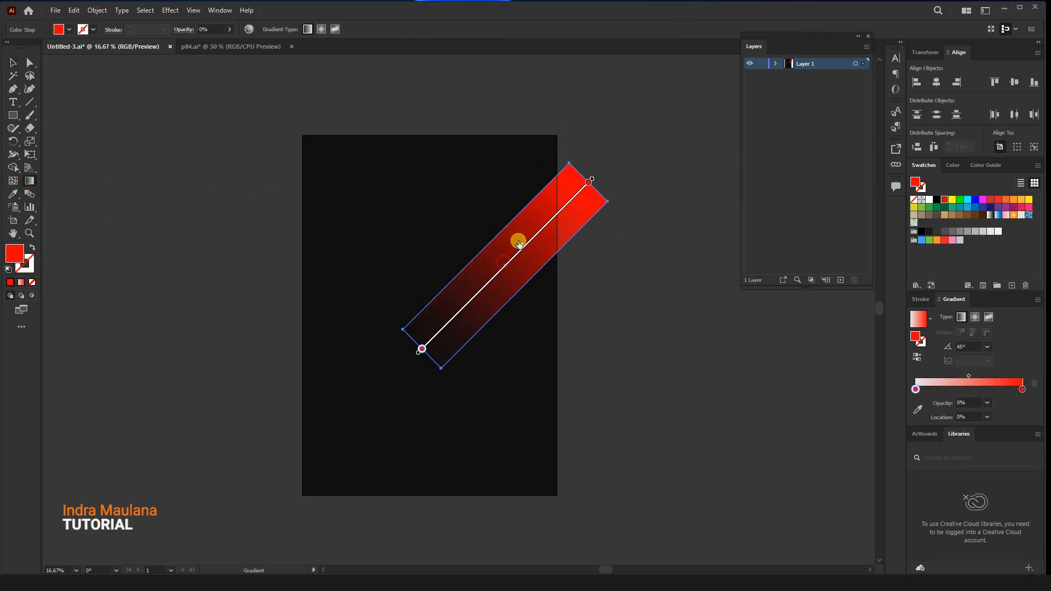
{"action": "left_click_drag", "start_coordinate": [524, 237], "coordinate": [526, 240]}
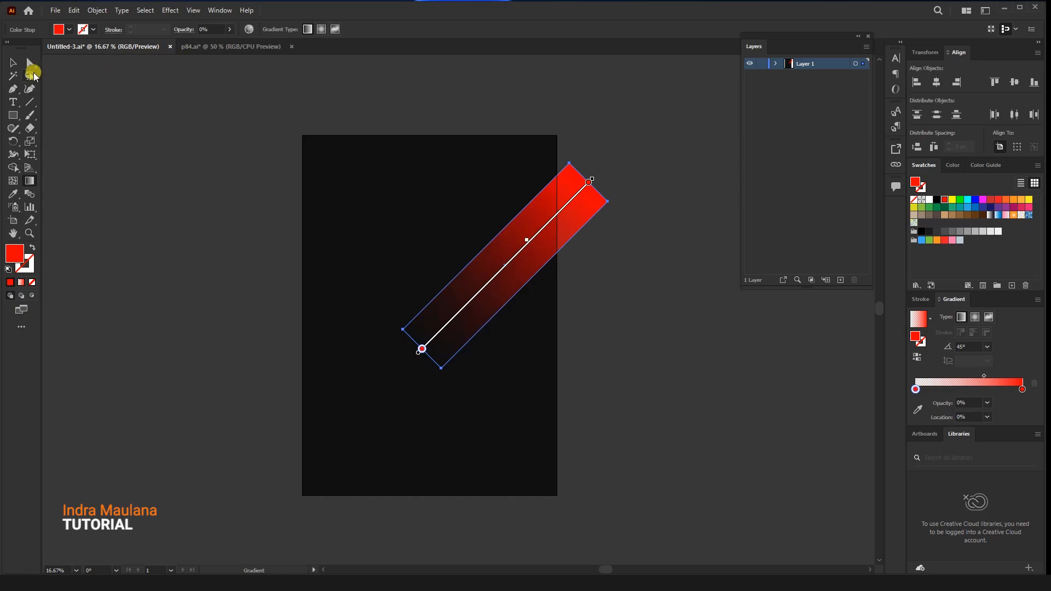
{"action": "left_click", "coordinate": [12, 67]}
{"action": "scroll", "coordinate": [317, 155], "scroll_direction": "right", "scroll_amount": 2}
{"action": "left_click", "coordinate": [317, 155]}
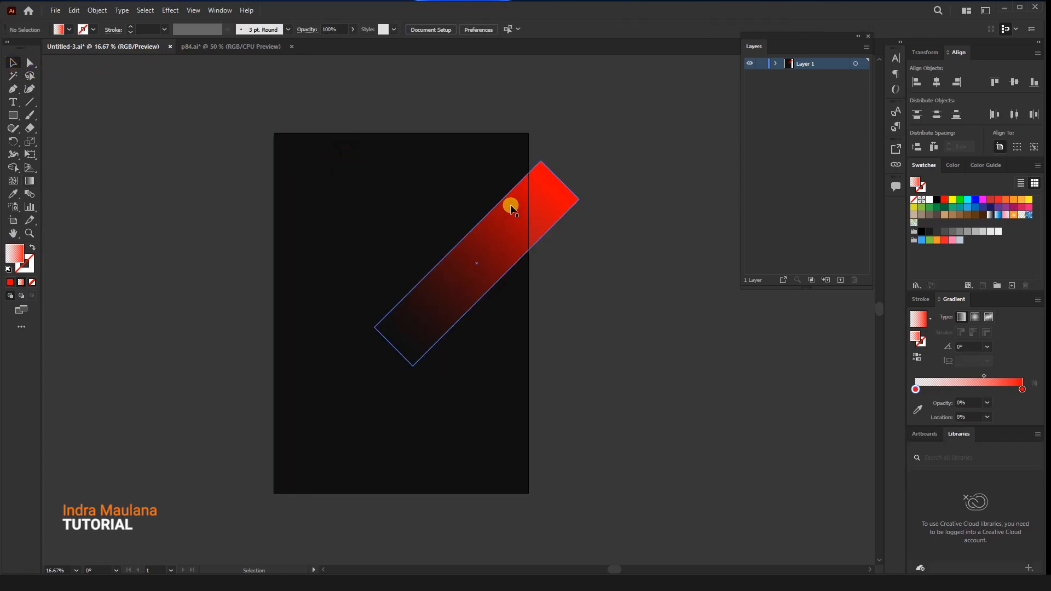
Apply a Gaussian Blur with a radius of about 60.7 pixels to the diagonal red bar
{"action": "left_click", "coordinate": [541, 201]}
{"action": "left_click", "coordinate": [170, 10]}
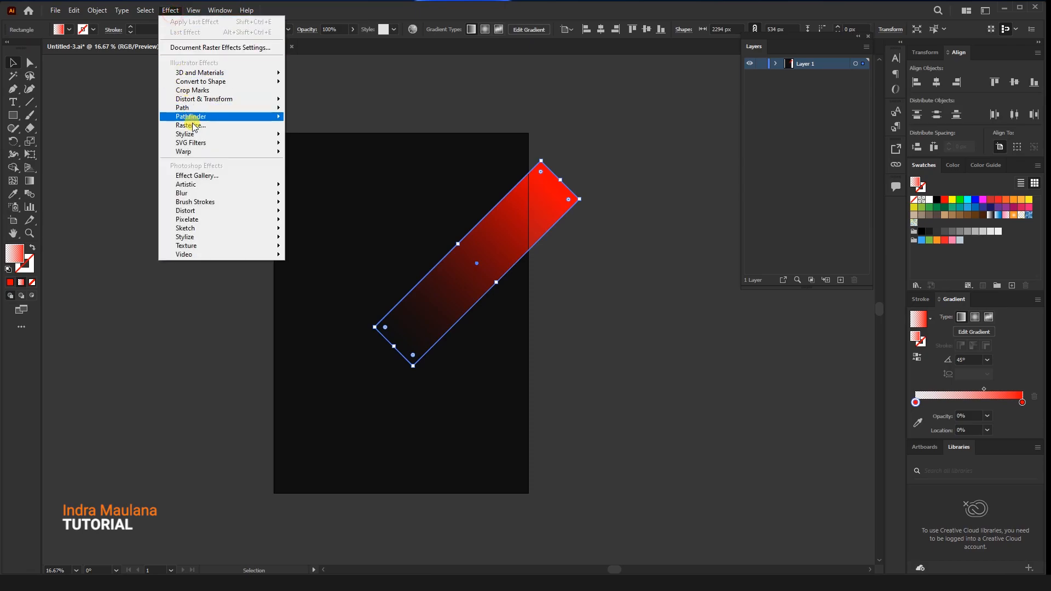
{"action": "mouse_move", "coordinate": [189, 193]}
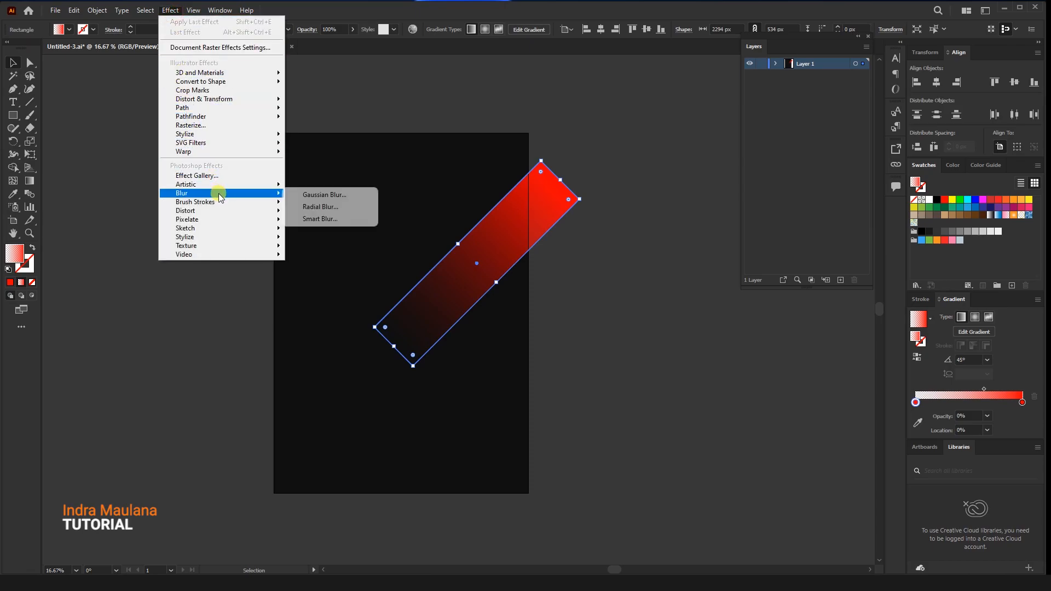
{"action": "left_click", "coordinate": [306, 195]}
{"action": "left_click_drag", "start_coordinate": [535, 251], "coordinate": [690, 174]}
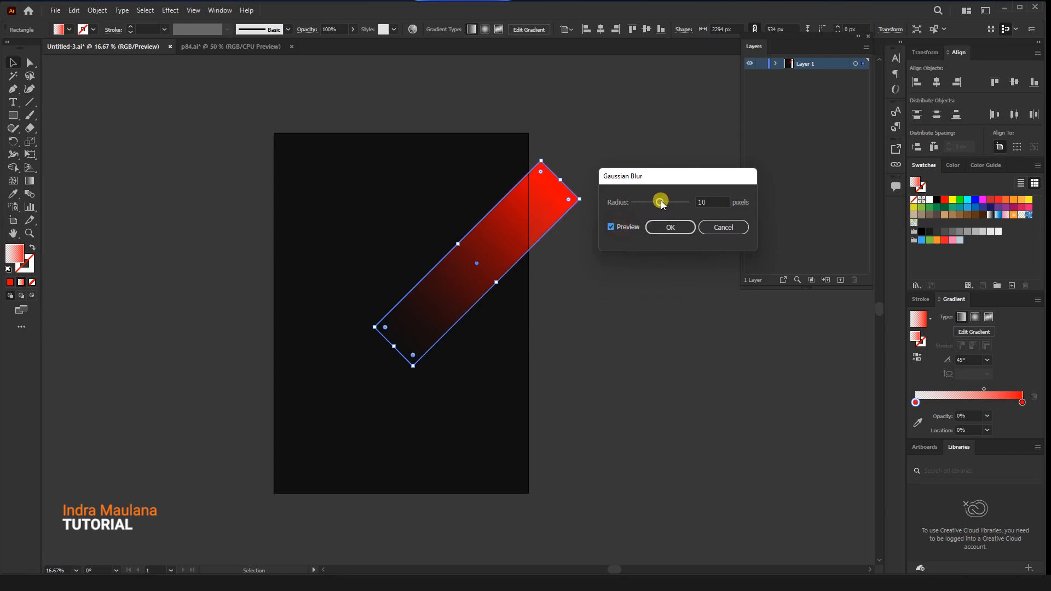
{"action": "left_click_drag", "start_coordinate": [688, 200], "coordinate": [666, 207]}
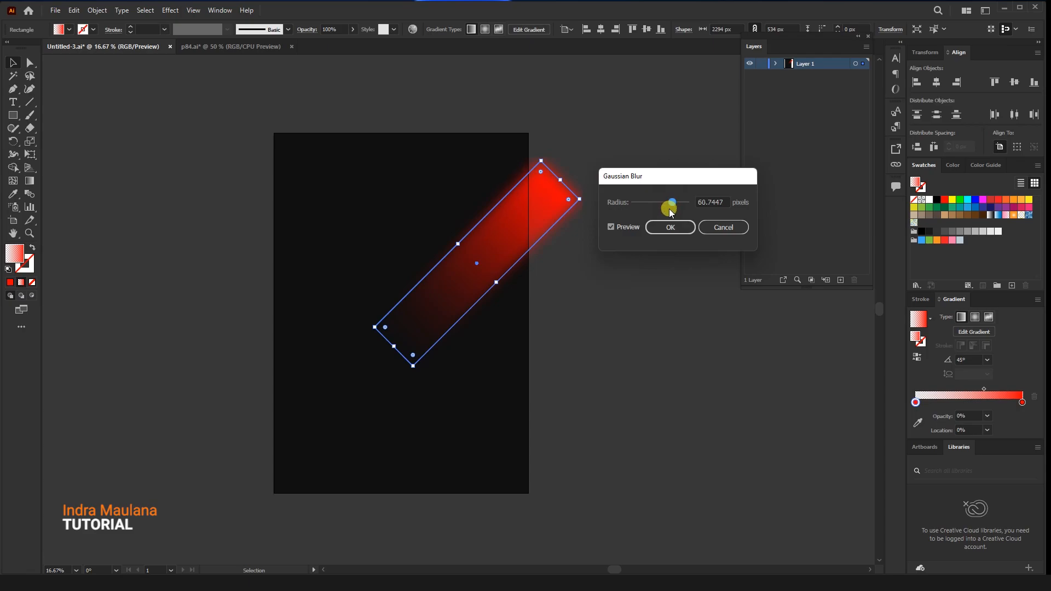
{"action": "left_click", "coordinate": [670, 227]}
{"action": "left_click", "coordinate": [587, 296]}
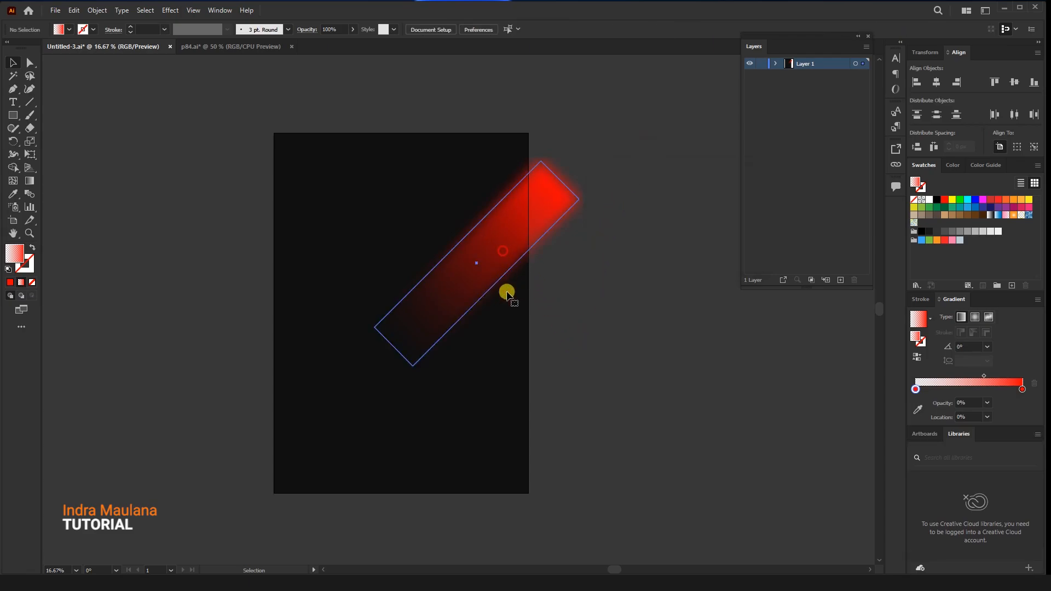
Narrow and lengthen the blurred red bar to about 2640 by 316 px
{"action": "left_click", "coordinate": [507, 287]}
{"action": "left_click", "coordinate": [608, 310]}
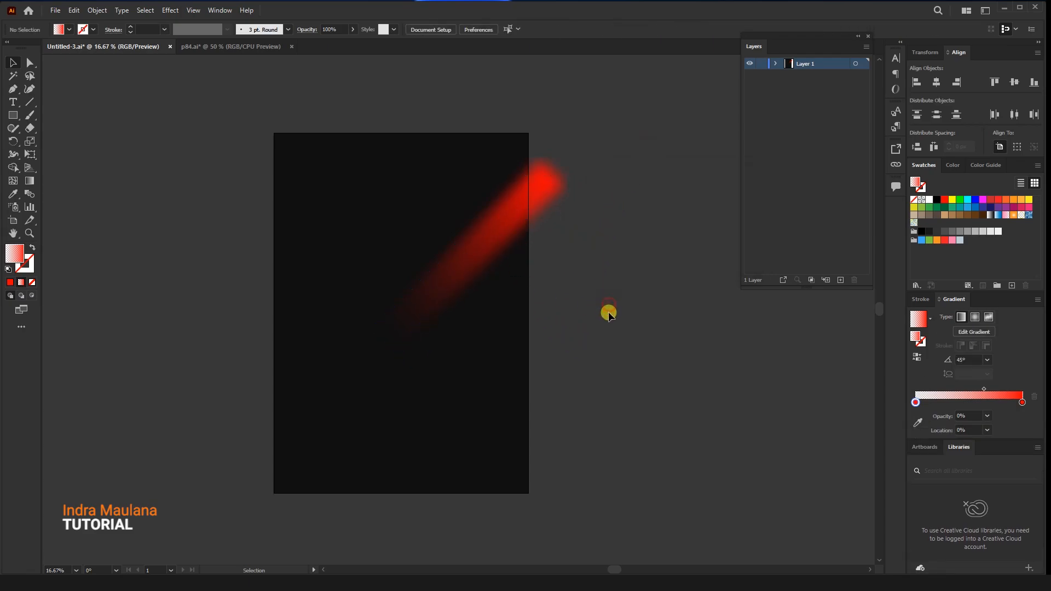
{"action": "left_click", "coordinate": [520, 199]}
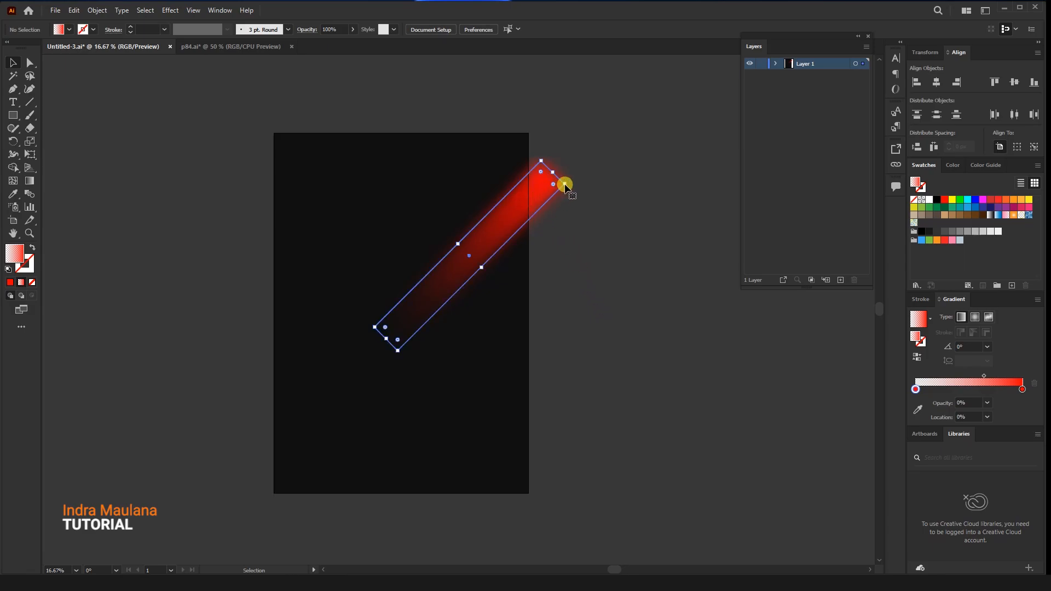
{"action": "left_click_drag", "start_coordinate": [650, 139], "coordinate": [656, 135]}
{"action": "left_click_drag", "start_coordinate": [600, 201], "coordinate": [574, 171]}
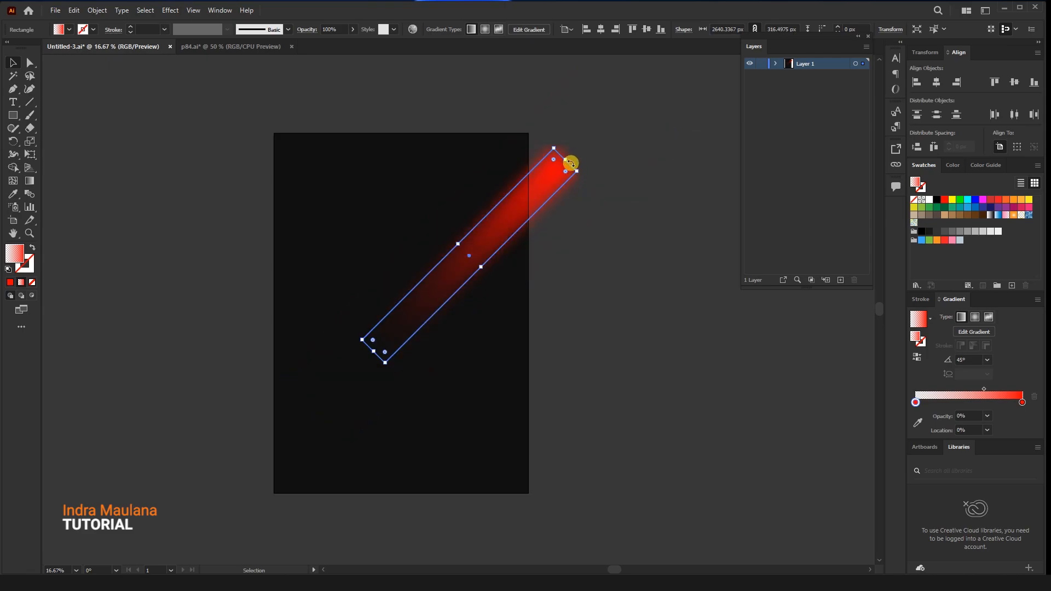
Add a second Gaussian Blur of about 89 pixels to the red bar and widen it to about 527 px
{"action": "left_click", "coordinate": [166, 13]}
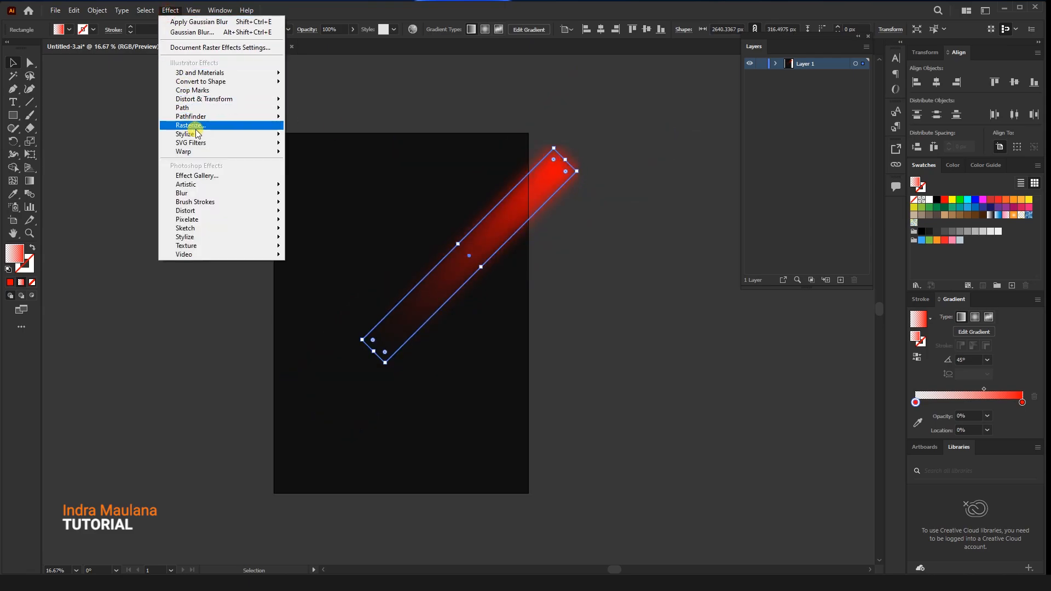
{"action": "mouse_move", "coordinate": [222, 193]}
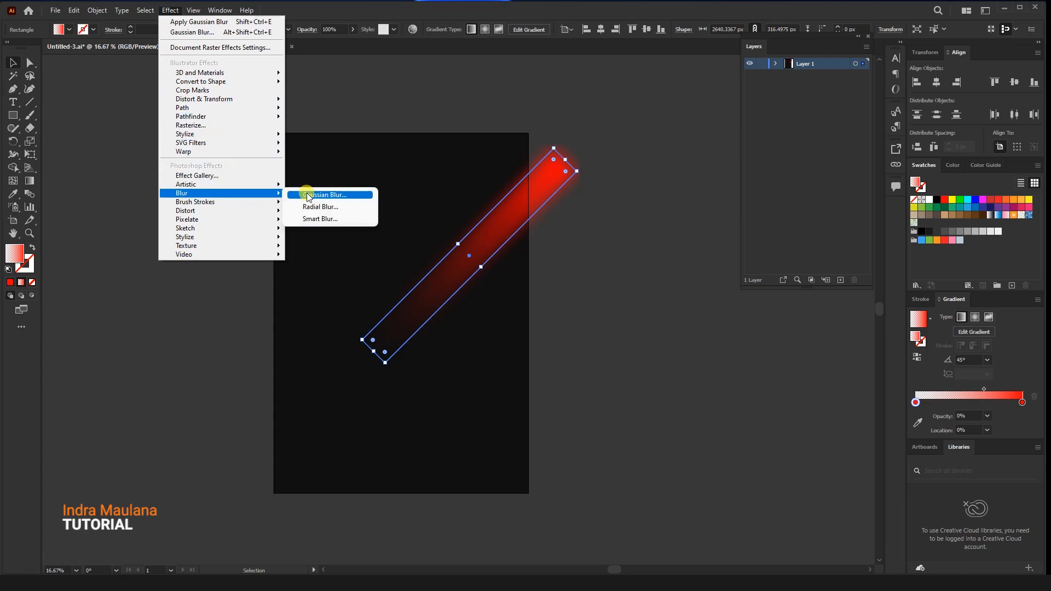
{"action": "left_click", "coordinate": [307, 196]}
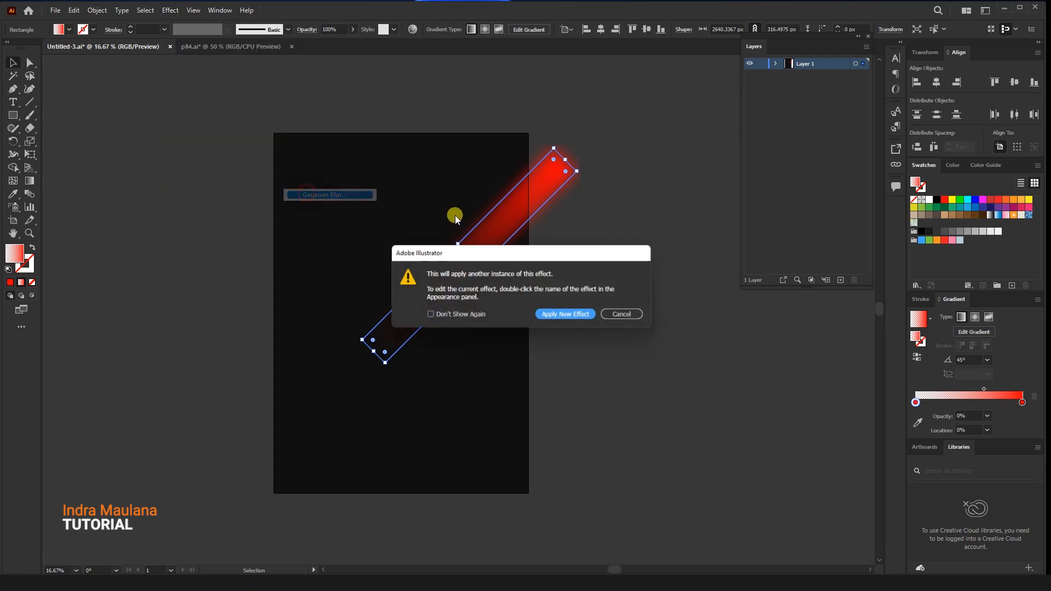
{"action": "left_click", "coordinate": [563, 315]}
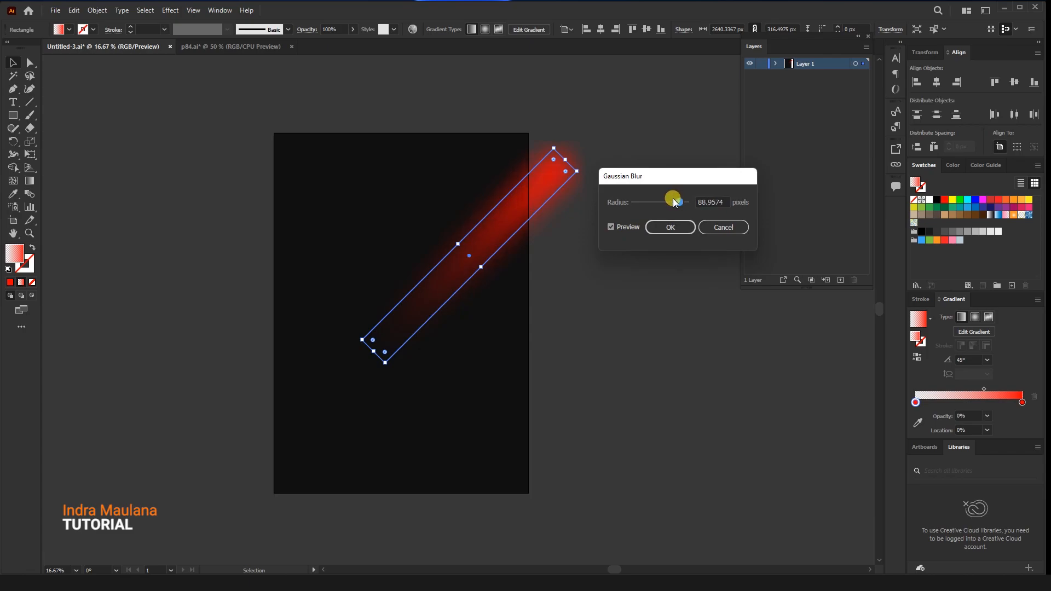
{"action": "left_click", "coordinate": [670, 227]}
{"action": "left_click_drag", "start_coordinate": [484, 268], "coordinate": [493, 282]}
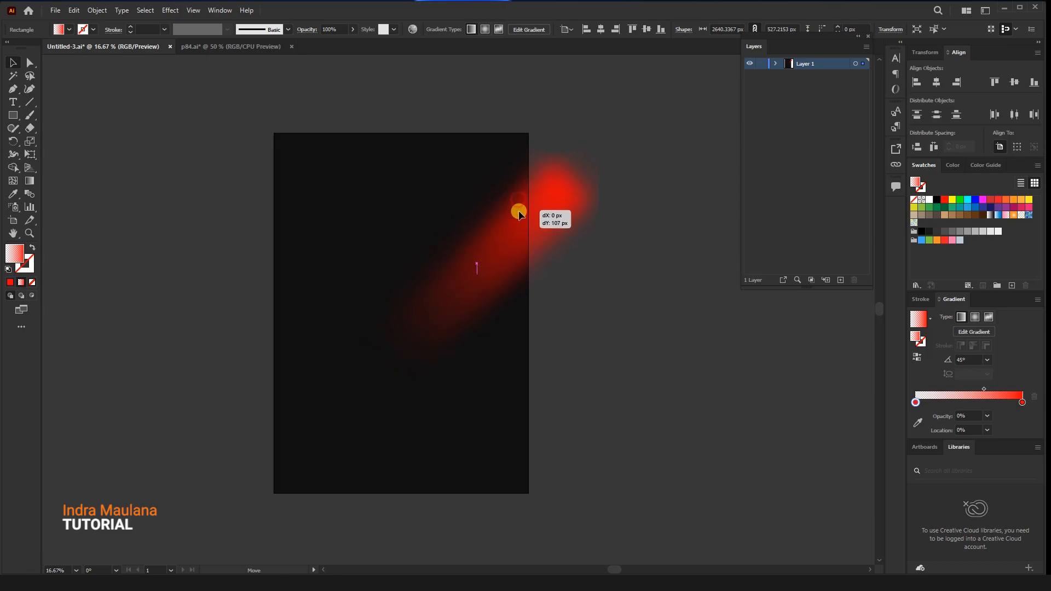
Duplicate the blurred red bar to the artboard's upper left area and widen the copy
{"action": "left_click_drag", "start_coordinate": [517, 211], "coordinate": [386, 105]}
{"action": "left_click_drag", "start_coordinate": [388, 212], "coordinate": [377, 179]}
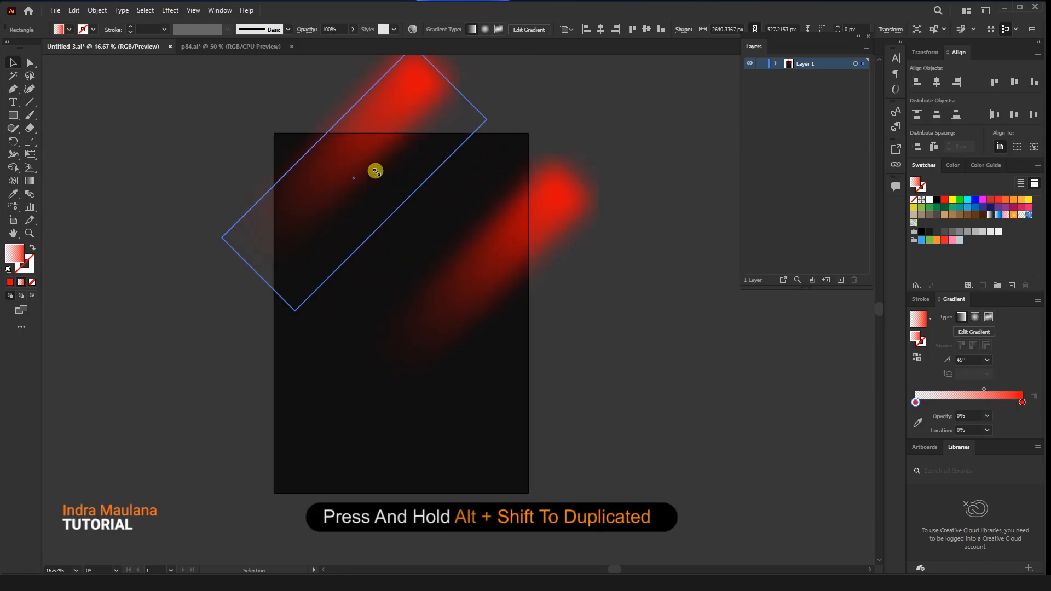
{"action": "left_click_drag", "start_coordinate": [366, 137], "coordinate": [385, 155]}
{"action": "left_click", "coordinate": [448, 300]}
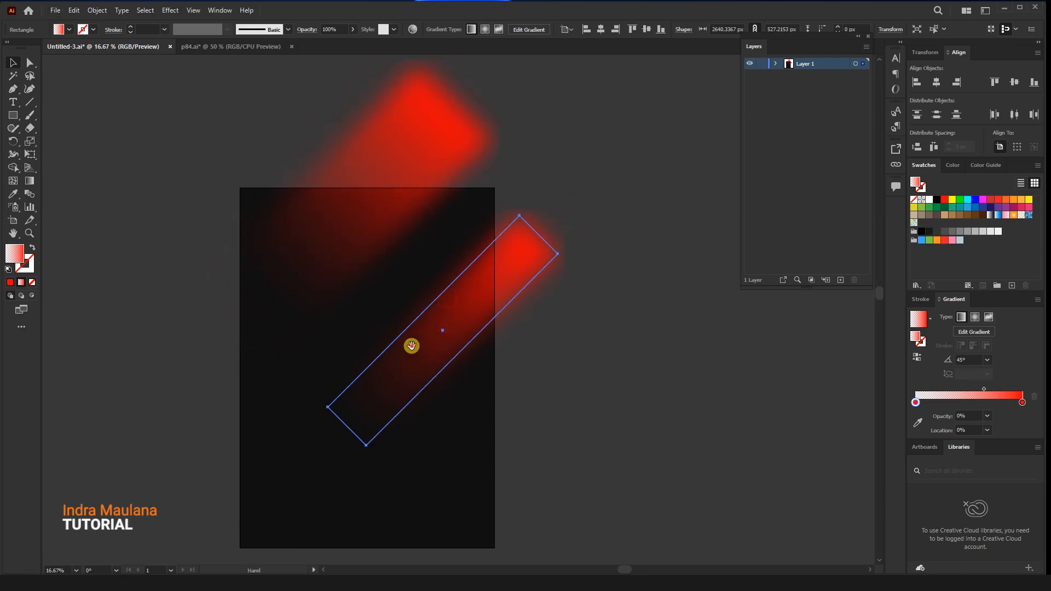
Duplicate the narrow red bar on the artboard's right side to its lower left edge
{"action": "left_click_drag", "start_coordinate": [412, 346], "coordinate": [472, 243]}
{"action": "left_click_drag", "start_coordinate": [539, 202], "coordinate": [337, 370]}
{"action": "left_click_drag", "start_coordinate": [420, 315], "coordinate": [255, 378]}
{"action": "key", "text": "ctrl+z"}
{"action": "key", "text": "ctrl+z"}
{"action": "key", "text": "ctrl+shift+z"}
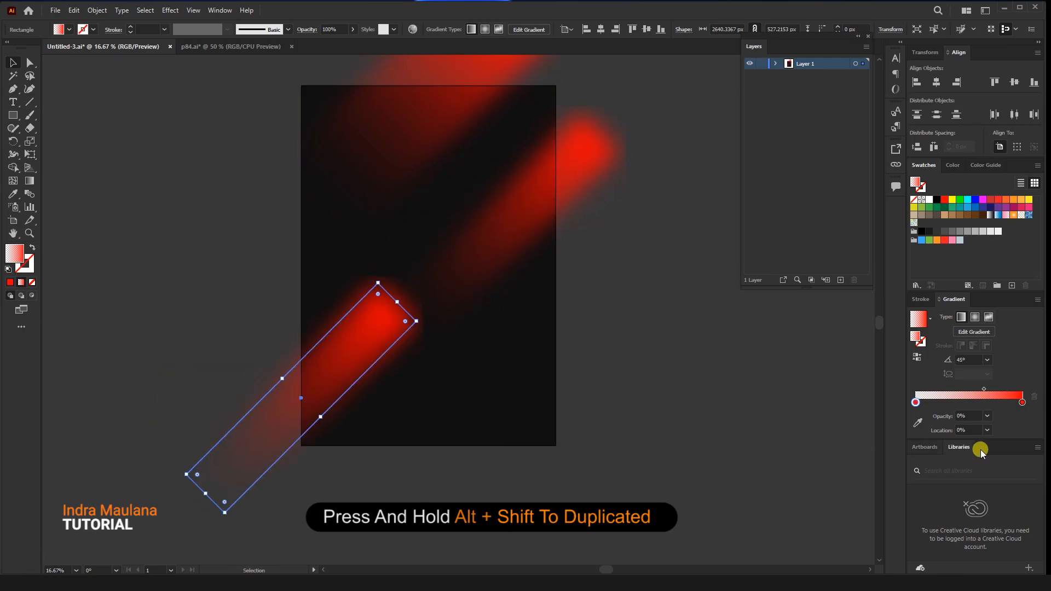
Reverse the gradient of the lower left bar and nudge the bar diagonally up toward the artboard
{"action": "left_click", "coordinate": [918, 366]}
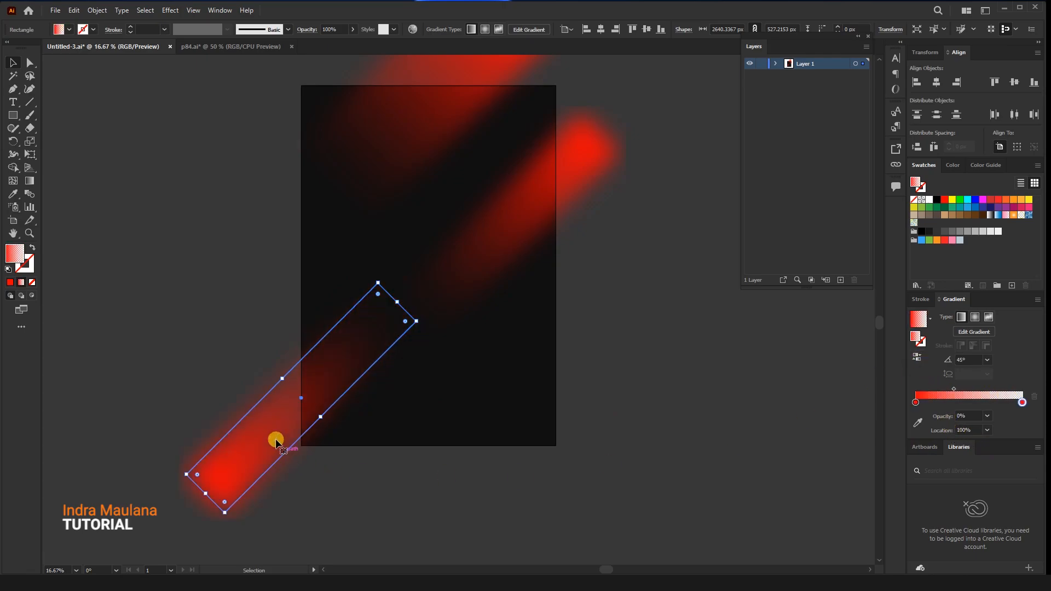
{"action": "left_click", "coordinate": [225, 420]}
{"action": "left_click_drag", "start_coordinate": [234, 448], "coordinate": [271, 413]}
{"action": "left_click", "coordinate": [207, 319]}
Duplicate the wide red bar above the artboard, placing the copy farther to the upper left
{"action": "left_click_drag", "start_coordinate": [208, 311], "coordinate": [239, 389]}
{"action": "left_click", "coordinate": [432, 268]}
{"action": "left_click_drag", "start_coordinate": [412, 258], "coordinate": [338, 207]}
{"action": "left_click", "coordinate": [195, 327]}
{"action": "left_click_drag", "start_coordinate": [227, 398], "coordinate": [264, 340]}
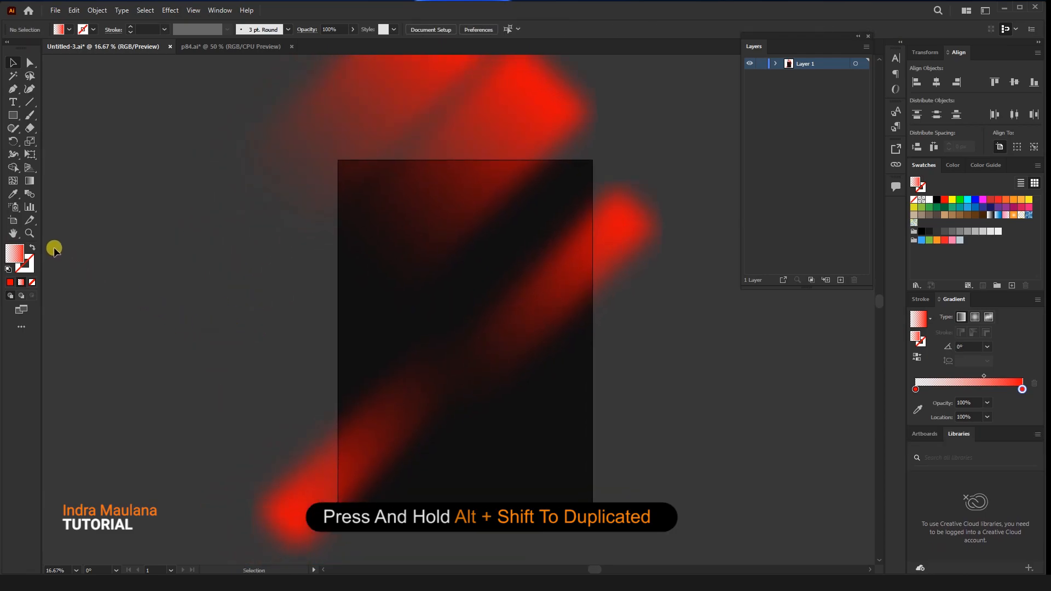
Draw a circle about 2230 px in diameter beside the artboard's left edge with the Ellipse tool
{"action": "left_click_drag", "start_coordinate": [14, 112], "coordinate": [14, 112]}
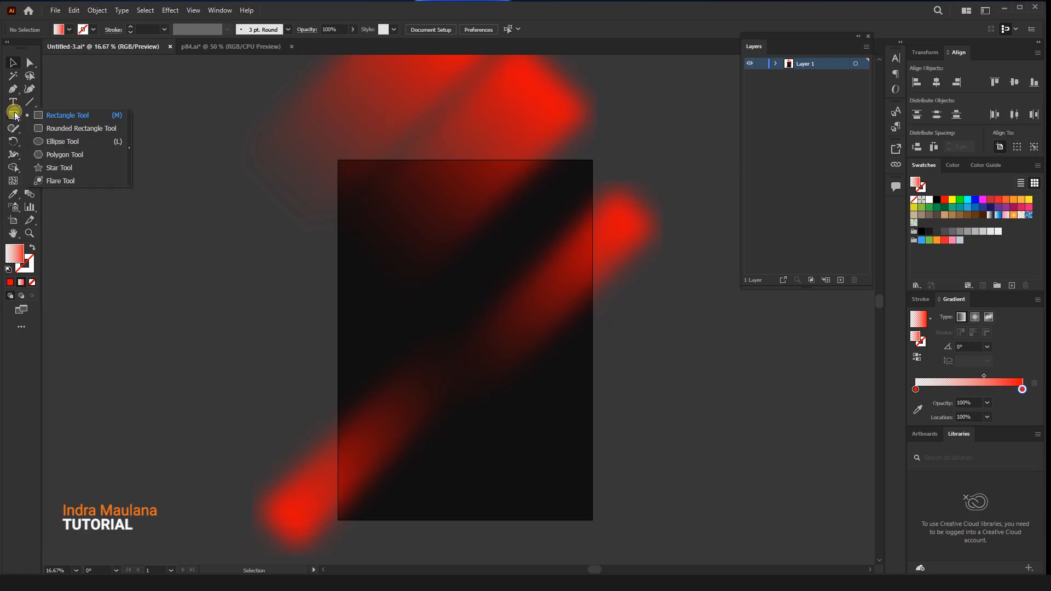
{"action": "left_click", "coordinate": [58, 139]}
{"action": "left_click_drag", "start_coordinate": [215, 302], "coordinate": [329, 393]}
{"action": "left_click", "coordinate": [13, 63]}
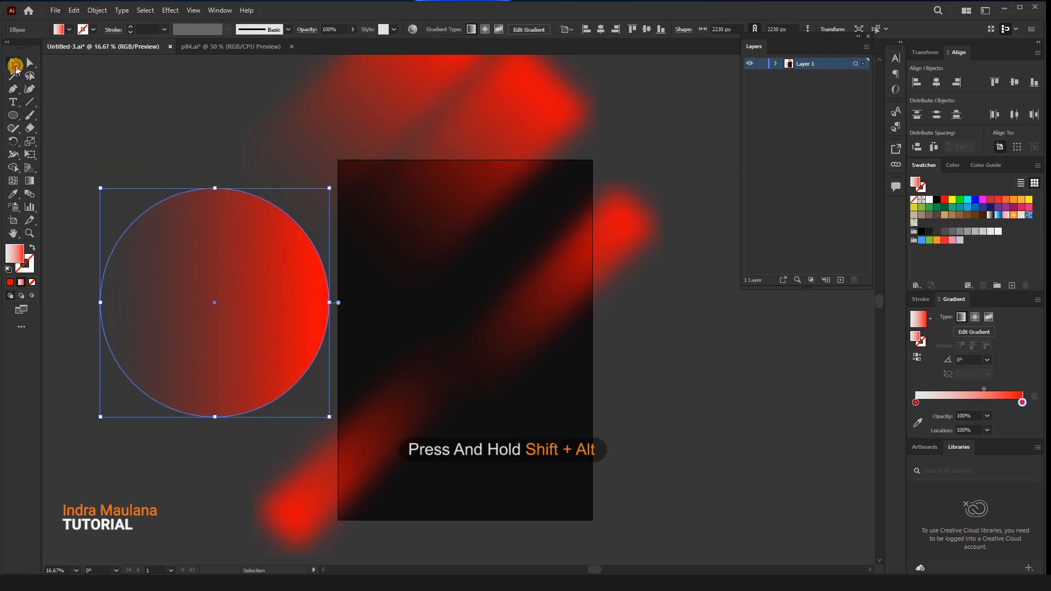
Change the circle's gradient type to radial and reverse it so the center is red
{"action": "left_click", "coordinate": [975, 317]}
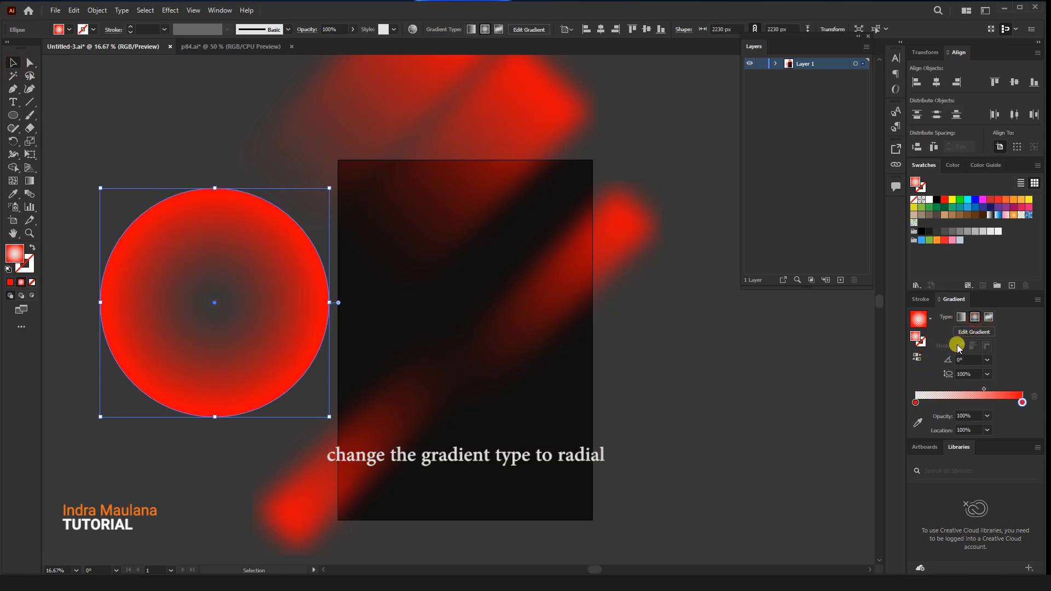
{"action": "left_click", "coordinate": [917, 355]}
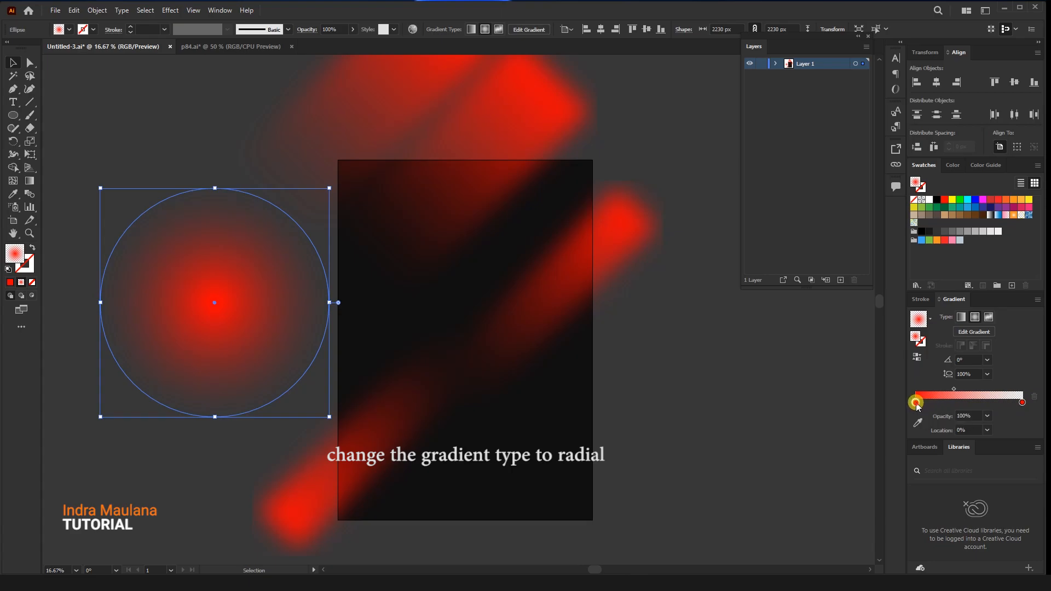
Shift the circle gradient's red stop outward and add a pale peach color stop at the center
{"action": "left_click_drag", "start_coordinate": [917, 402], "coordinate": [934, 403]}
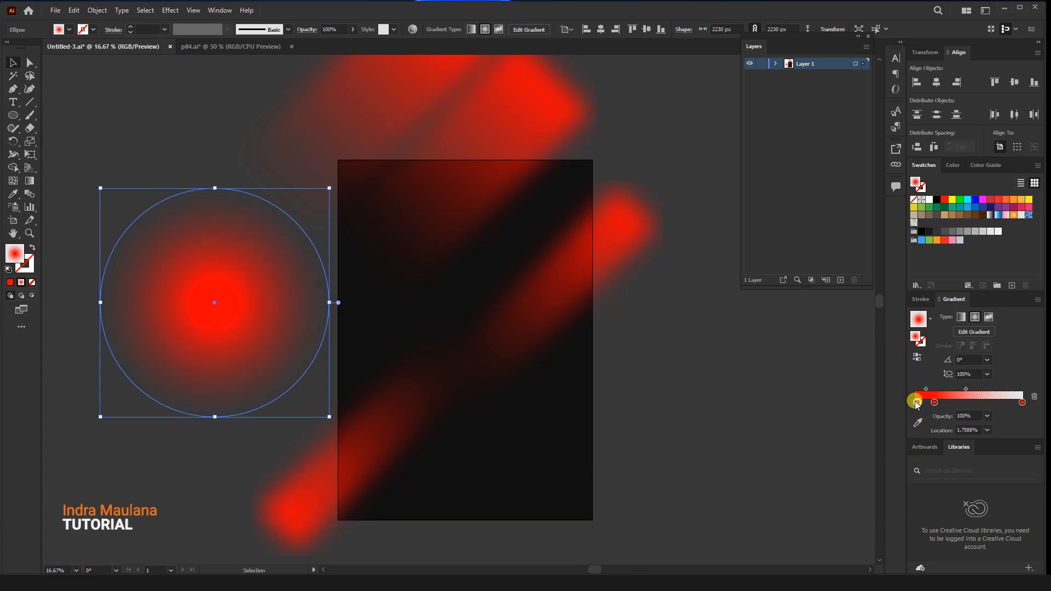
{"action": "double_click", "coordinate": [917, 402]}
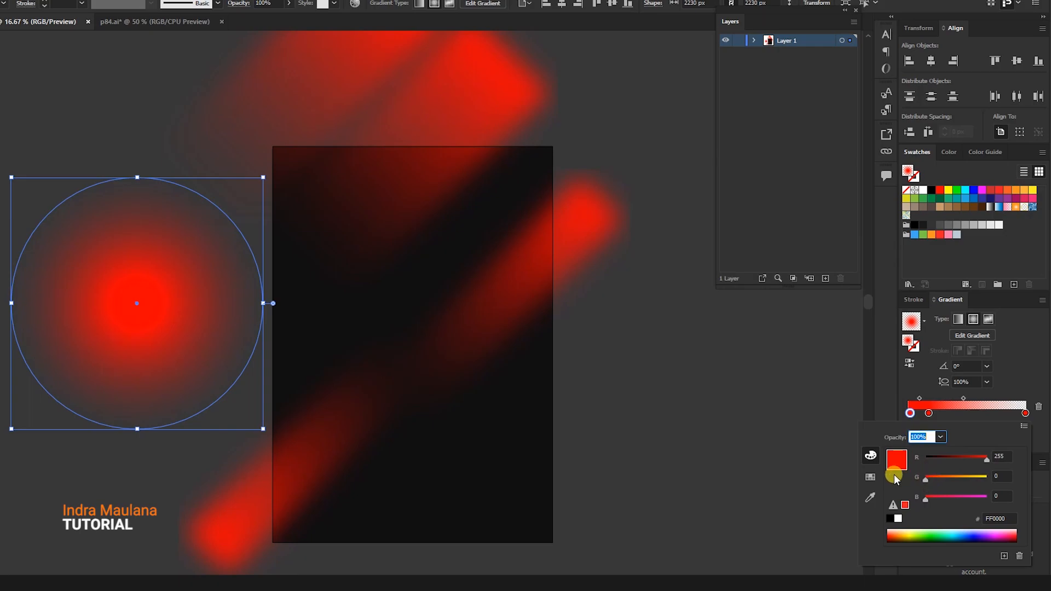
{"action": "left_click", "coordinate": [870, 477]}
{"action": "left_click", "coordinate": [911, 416]}
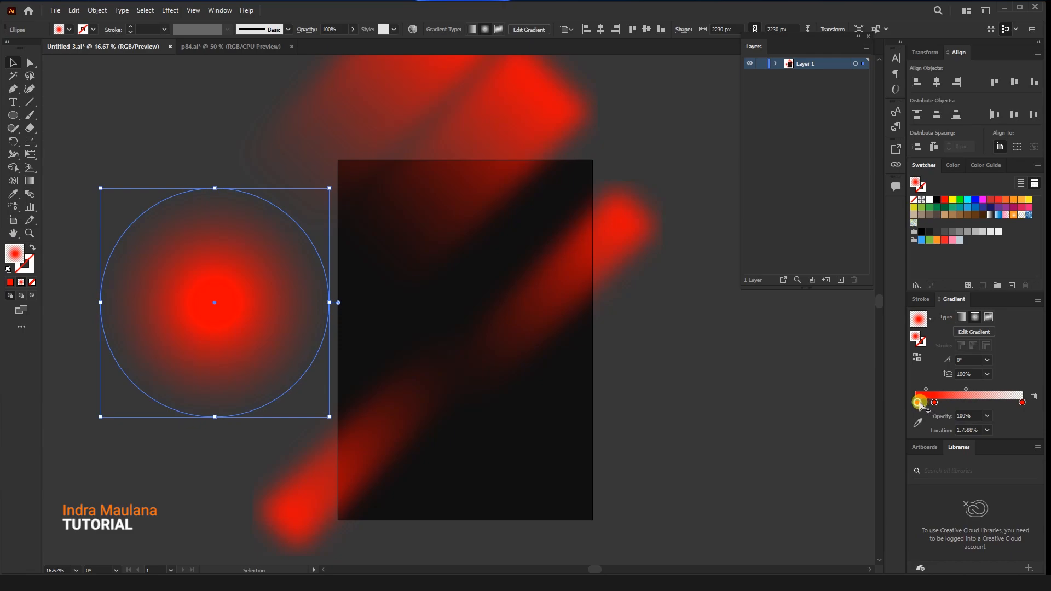
{"action": "left_click", "coordinate": [953, 166]}
{"action": "left_click", "coordinate": [931, 243]}
{"action": "left_click_drag", "start_coordinate": [919, 201], "coordinate": [918, 200]}
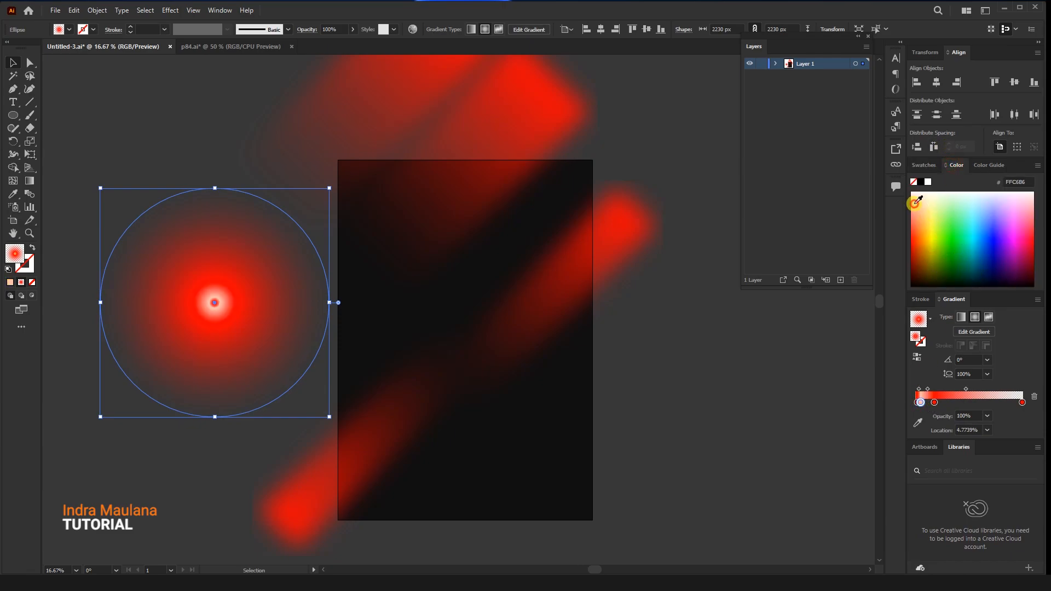
Remove the middle red stop from the circle's gradient and recolor the center stop white
{"action": "mouse_move", "coordinate": [935, 405]}
{"action": "left_mouse_down"}
{"action": "mouse_move", "coordinate": [919, 403]}
{"action": "mouse_move", "coordinate": [962, 404]}
{"action": "mouse_move", "coordinate": [925, 406]}
{"action": "mouse_move", "coordinate": [952, 403]}
{"action": "left_mouse_up"}
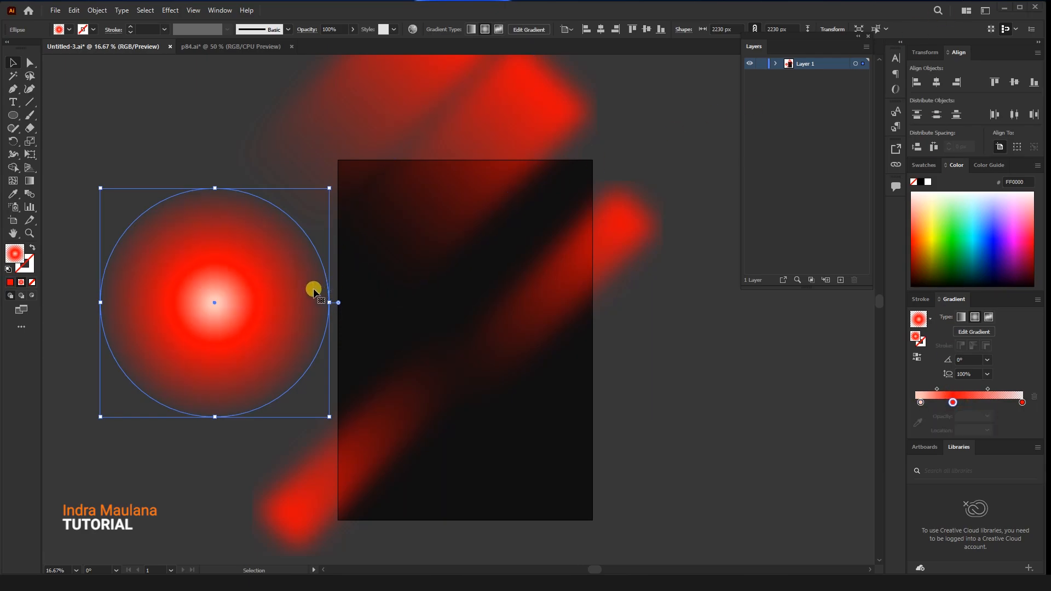
{"action": "left_click_drag", "start_coordinate": [952, 405], "coordinate": [956, 405]}
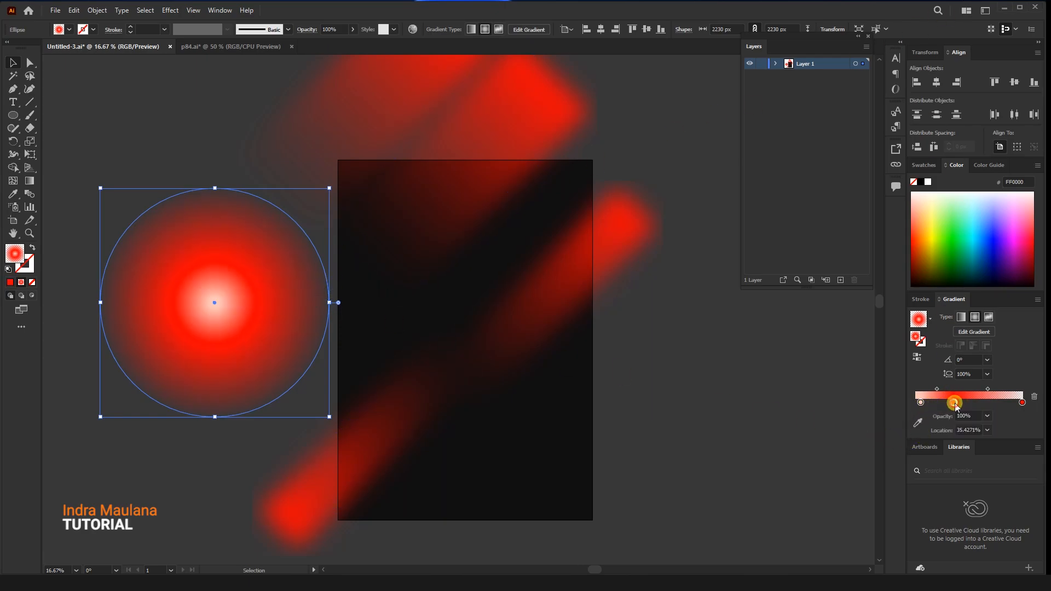
{"action": "left_click", "coordinate": [1034, 397]}
{"action": "left_click", "coordinate": [920, 403]}
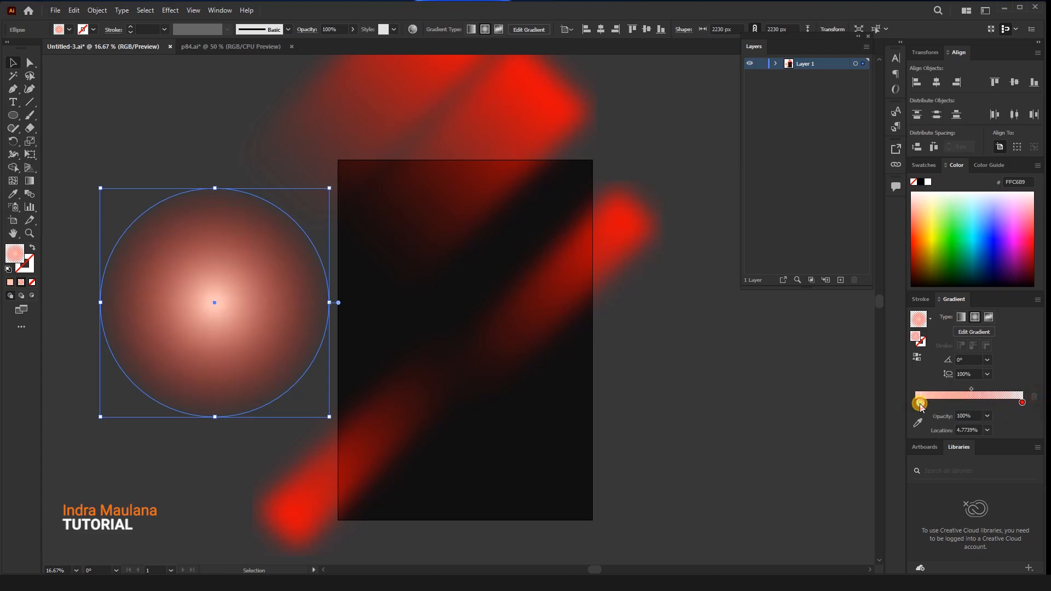
{"action": "double_click", "coordinate": [921, 403]}
{"action": "left_click", "coordinate": [895, 437]}
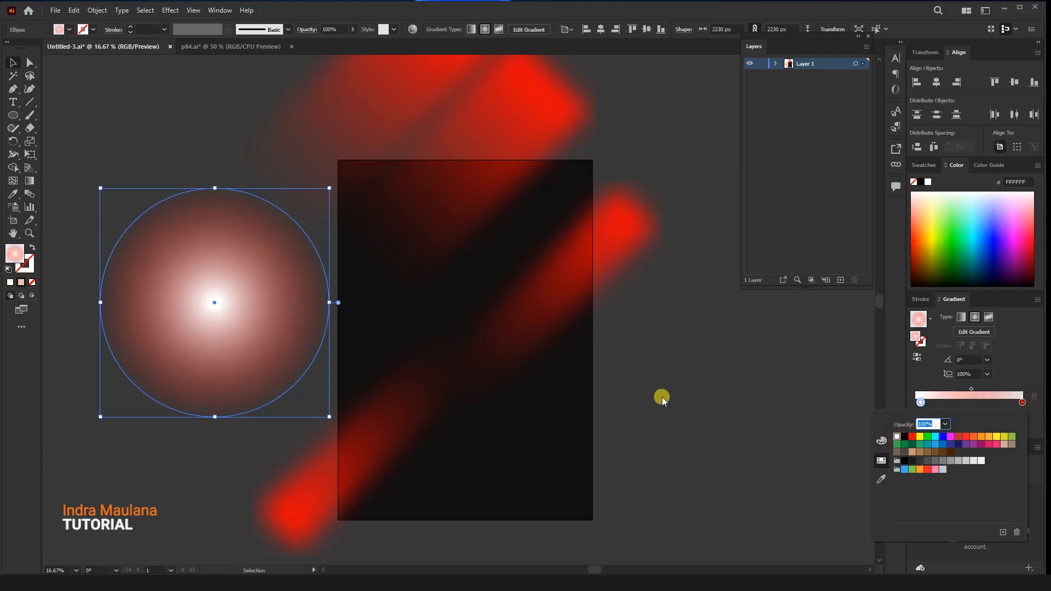
{"action": "left_click", "coordinate": [686, 392]}
Move the white stop to the start of the gradient and set the gradient midpoint to about 28%
{"action": "left_click_drag", "start_coordinate": [906, 403], "coordinate": [943, 387]}
{"action": "left_click", "coordinate": [965, 388]}
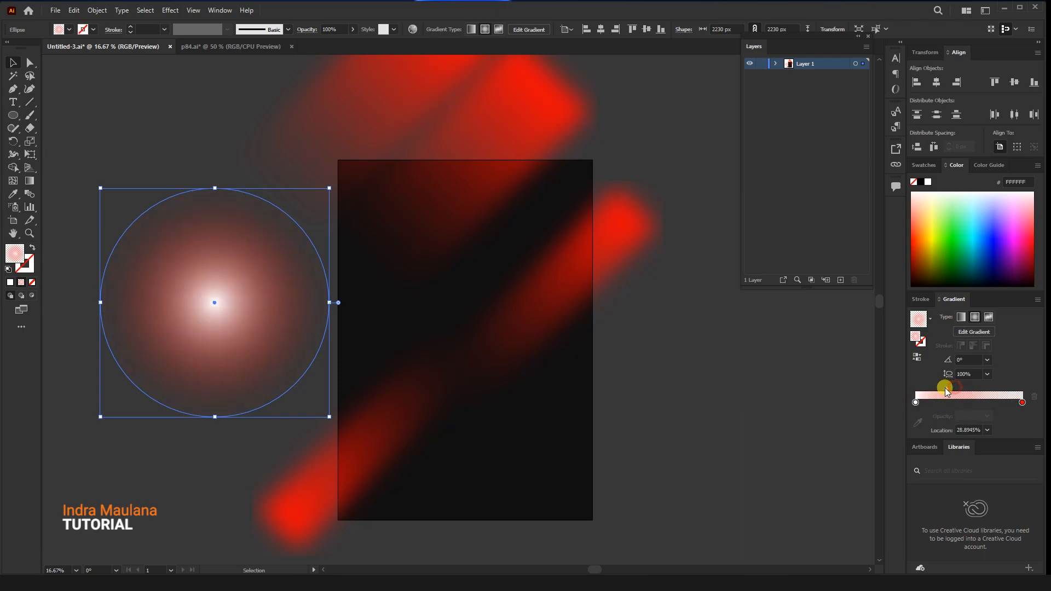
{"action": "left_click", "coordinate": [677, 391]}
Flatten and stretch the gradient circle into a long ellipse about 3936 by 322 px
{"action": "scroll", "coordinate": [491, 344], "scroll_direction": "left", "scroll_amount": 3}
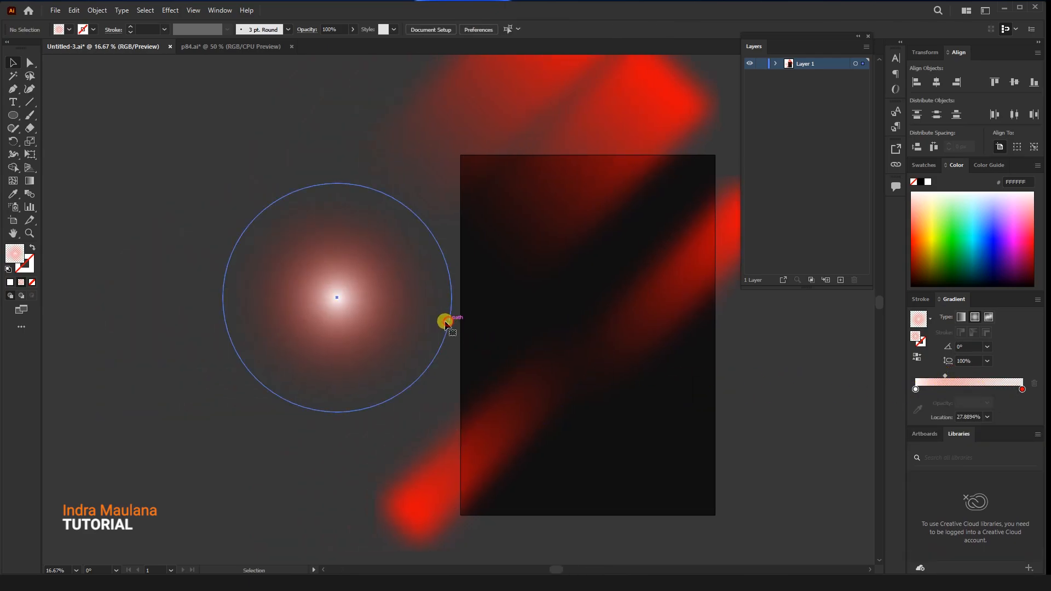
{"action": "left_click", "coordinate": [380, 228]}
{"action": "left_click_drag", "start_coordinate": [336, 182], "coordinate": [354, 281]}
{"action": "left_click_drag", "start_coordinate": [446, 300], "coordinate": [539, 301]}
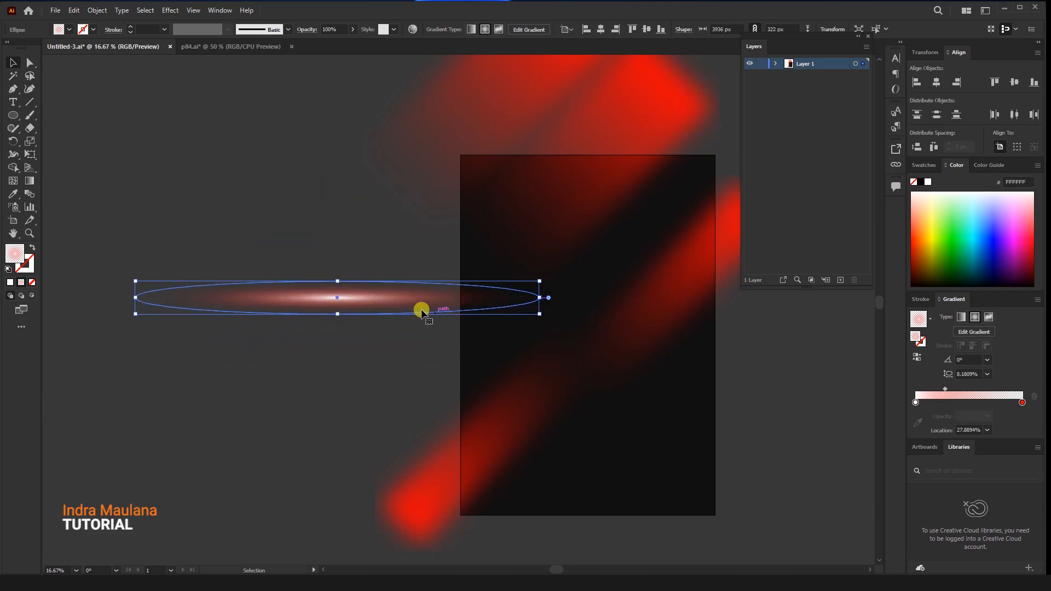
Increase the ellipse's height to about 404 px and rotate it to a 45° diagonal
{"action": "left_click_drag", "start_coordinate": [336, 315], "coordinate": [434, 338]}
{"action": "left_click_drag", "start_coordinate": [605, 365], "coordinate": [620, 230]}
{"action": "left_click_drag", "start_coordinate": [471, 371], "coordinate": [405, 363]}
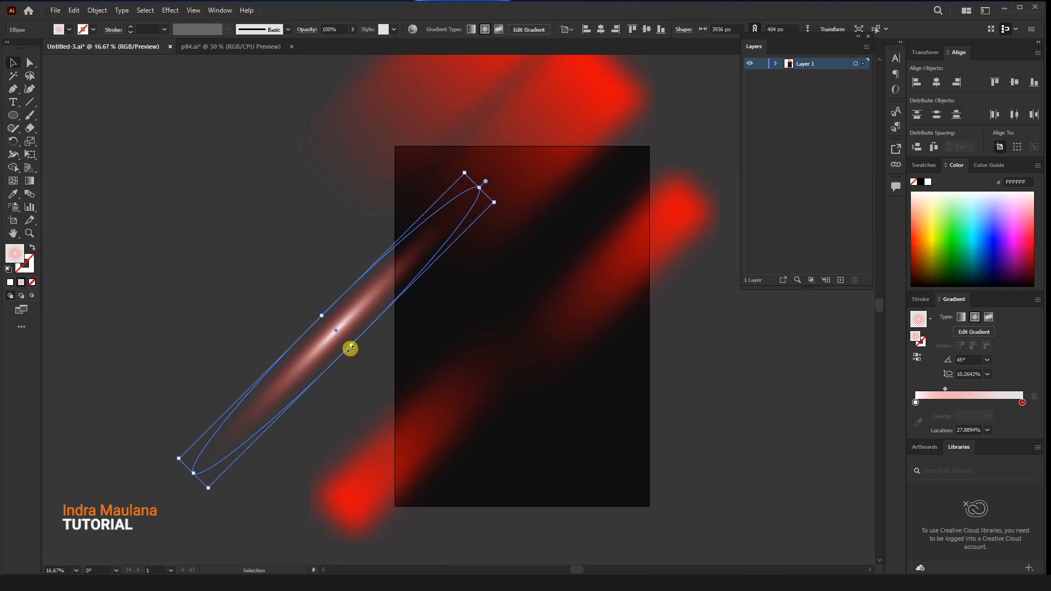
Place the white ellipse highlight along the lower left red bar and set its blending mode to Overlay
{"action": "left_click_drag", "start_coordinate": [336, 355], "coordinate": [348, 360]}
{"action": "left_click_drag", "start_coordinate": [385, 438], "coordinate": [411, 420]}
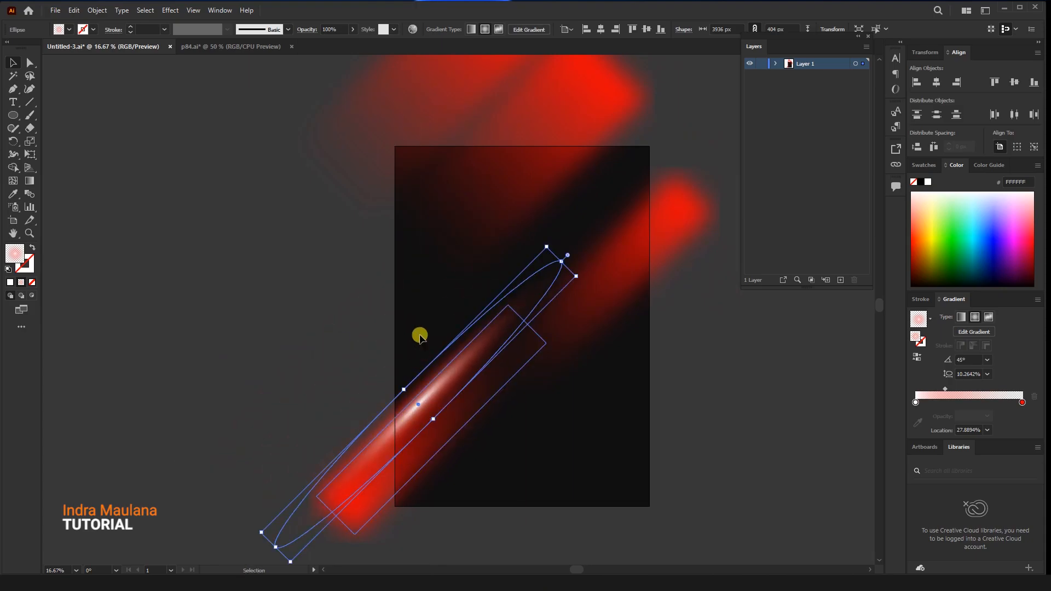
{"action": "left_click", "coordinate": [300, 30]}
{"action": "left_click", "coordinate": [230, 48]}
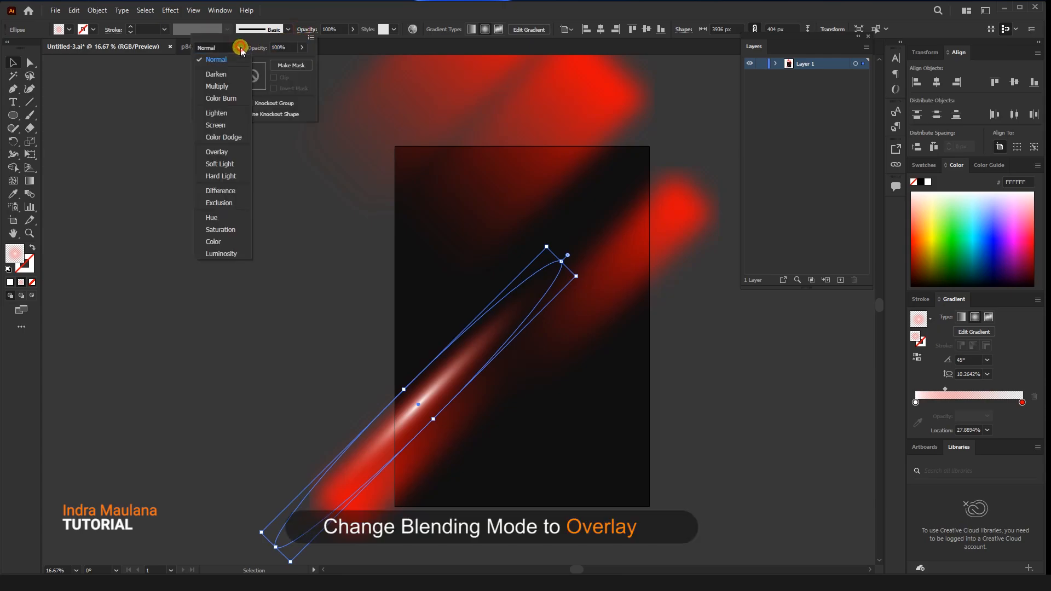
{"action": "left_click", "coordinate": [227, 152]}
{"action": "left_click", "coordinate": [215, 265]}
{"action": "left_click_drag", "start_coordinate": [249, 303], "coordinate": [244, 303]}
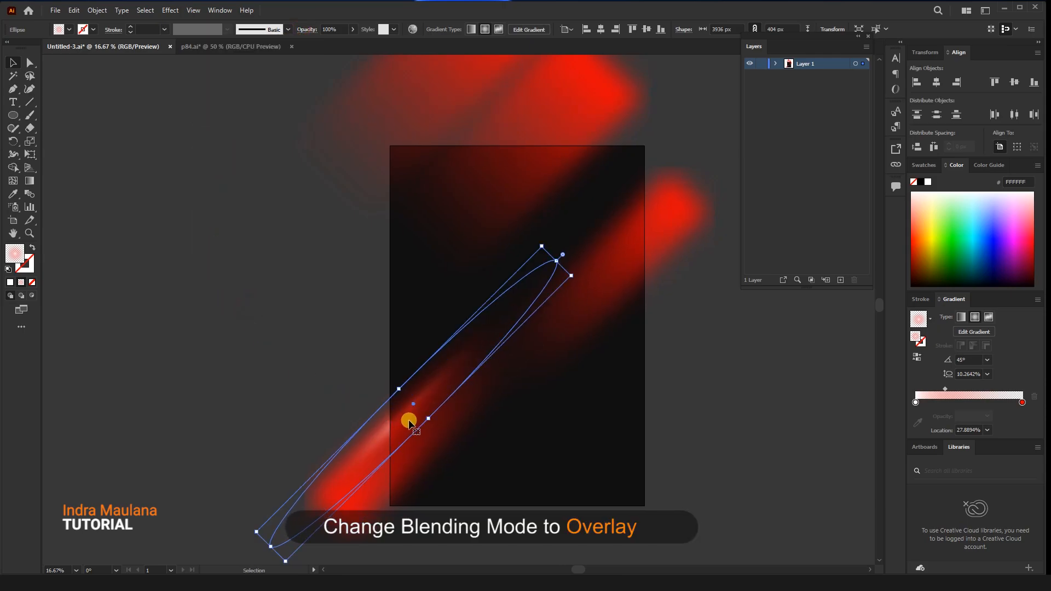
Duplicate the highlight onto the right red bar, widen it to about 535 px, and paste a copy of it in front
{"action": "left_click_drag", "start_coordinate": [427, 420], "coordinate": [574, 339]}
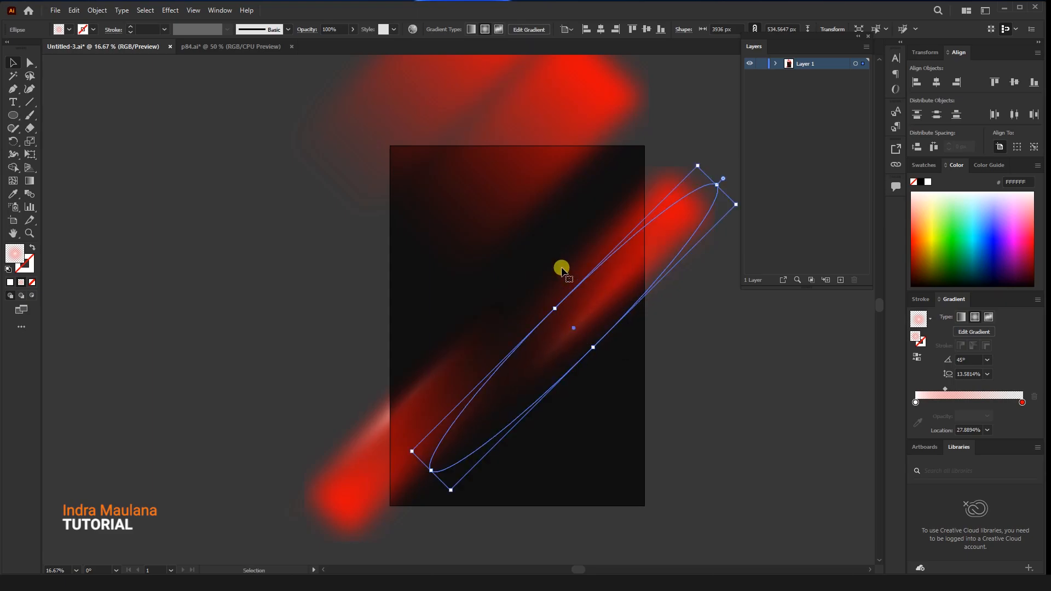
{"action": "left_click", "coordinate": [74, 11]}
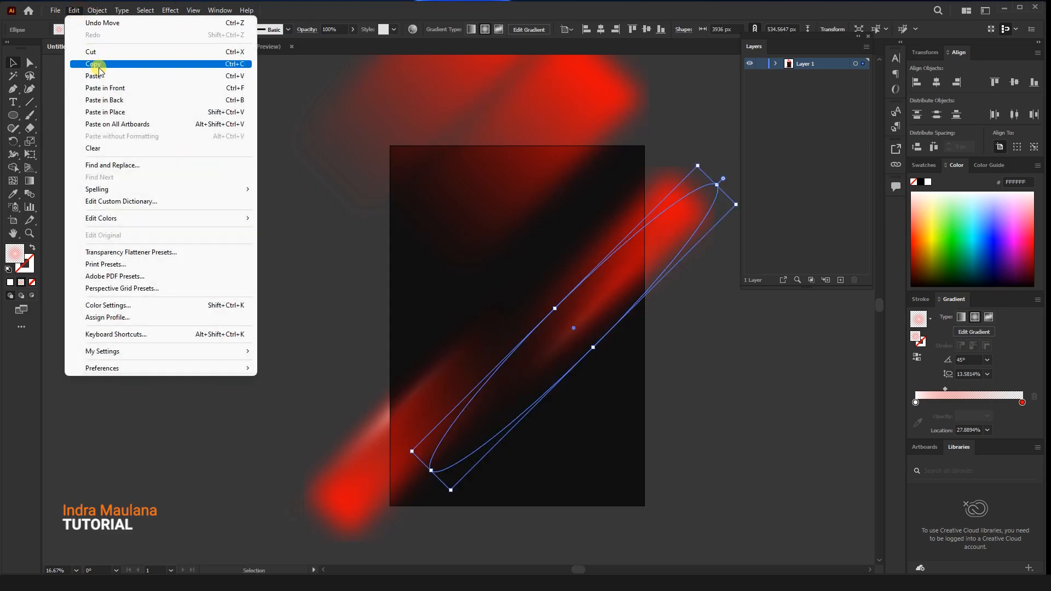
{"action": "left_click", "coordinate": [80, 64]}
{"action": "left_click", "coordinate": [104, 85]}
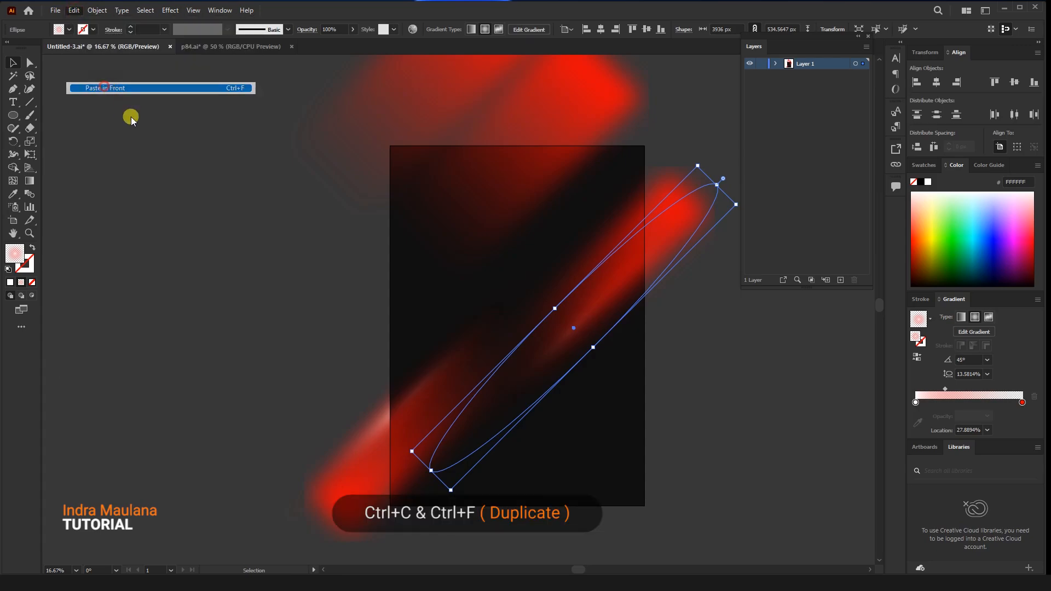
{"action": "left_click", "coordinate": [281, 220]}
Duplicate the right bar's highlight onto the upper red bar and paste a copy of it in front
{"action": "left_click_drag", "start_coordinate": [535, 359], "coordinate": [442, 252]}
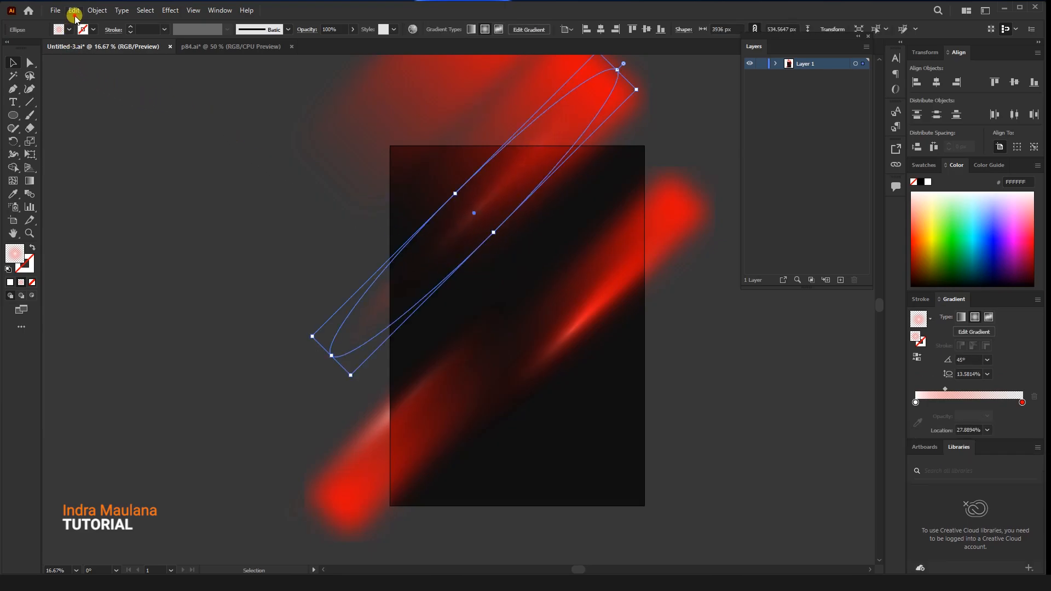
{"action": "left_click", "coordinate": [74, 10]}
{"action": "left_click", "coordinate": [93, 64]}
{"action": "left_click", "coordinate": [73, 10]}
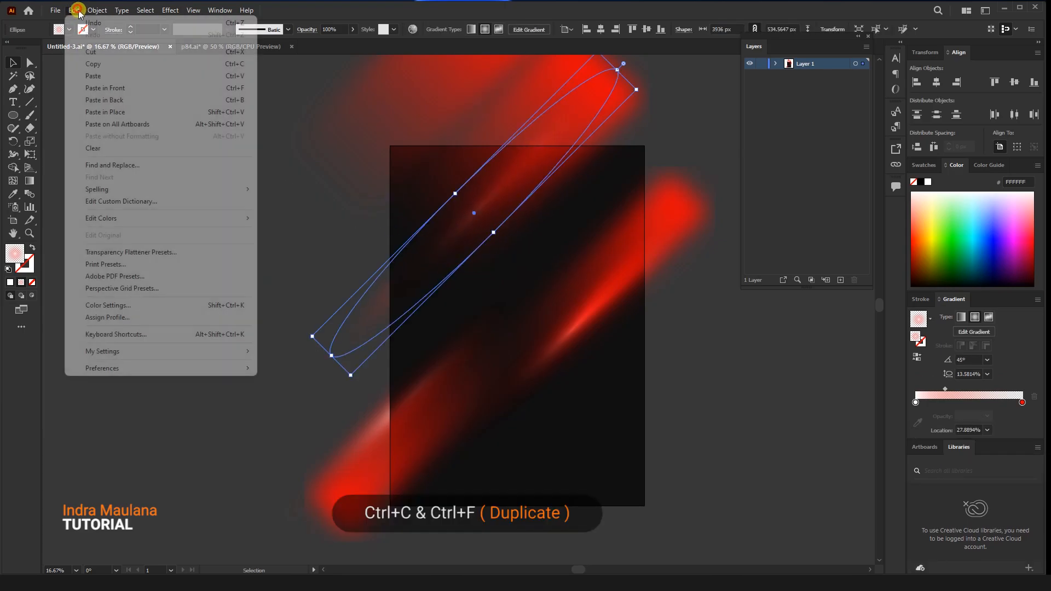
{"action": "left_click", "coordinate": [107, 94]}
{"action": "left_click", "coordinate": [221, 216]}
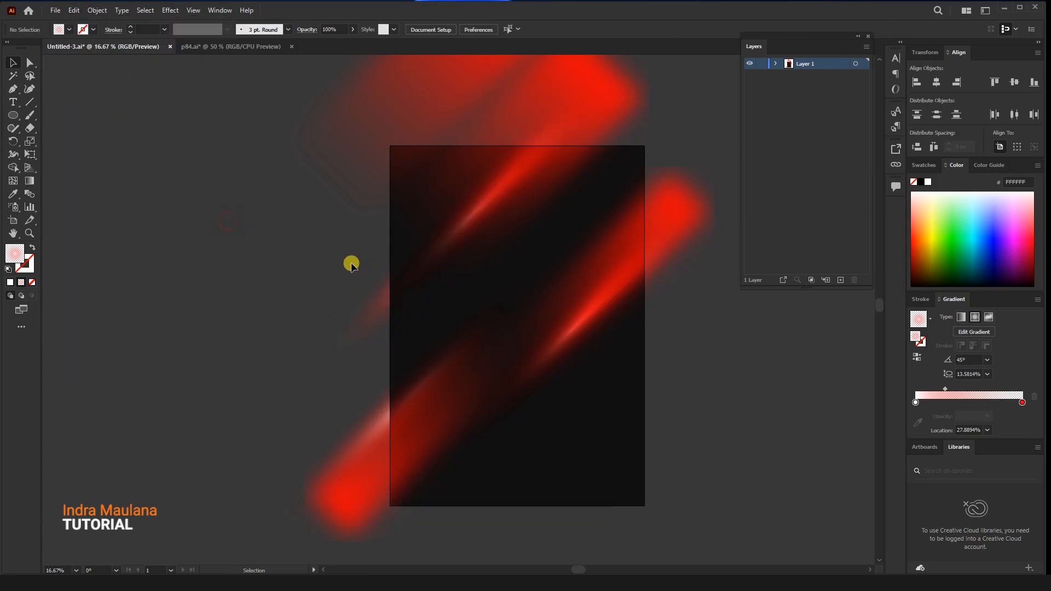
Duplicate the upper highlight to the gap above the lower left bar and narrow it to about 475 px
{"action": "left_click_drag", "start_coordinate": [449, 243], "coordinate": [450, 327]}
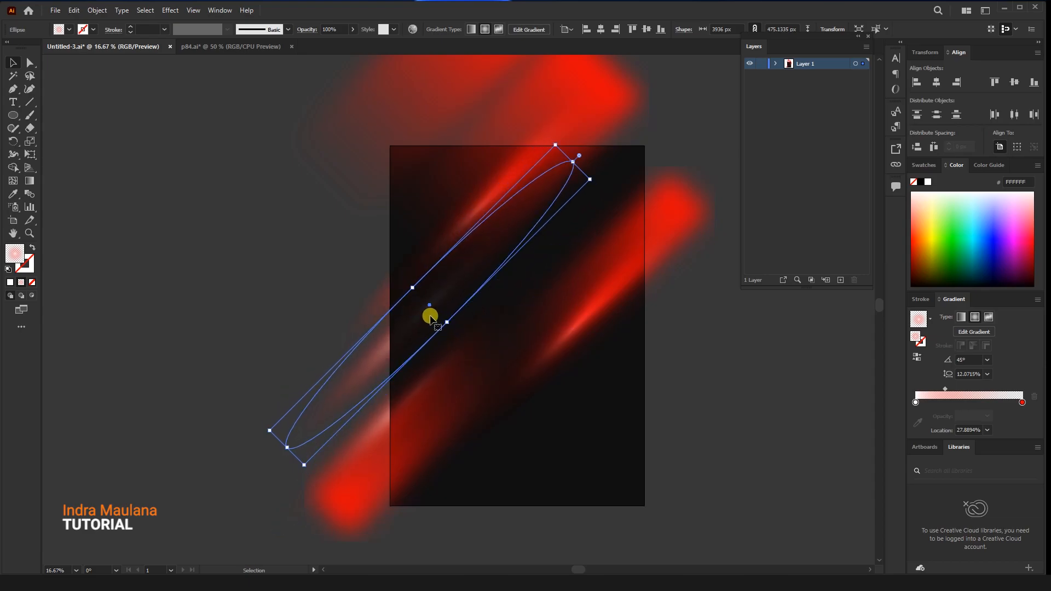
{"action": "left_click", "coordinate": [584, 476]}
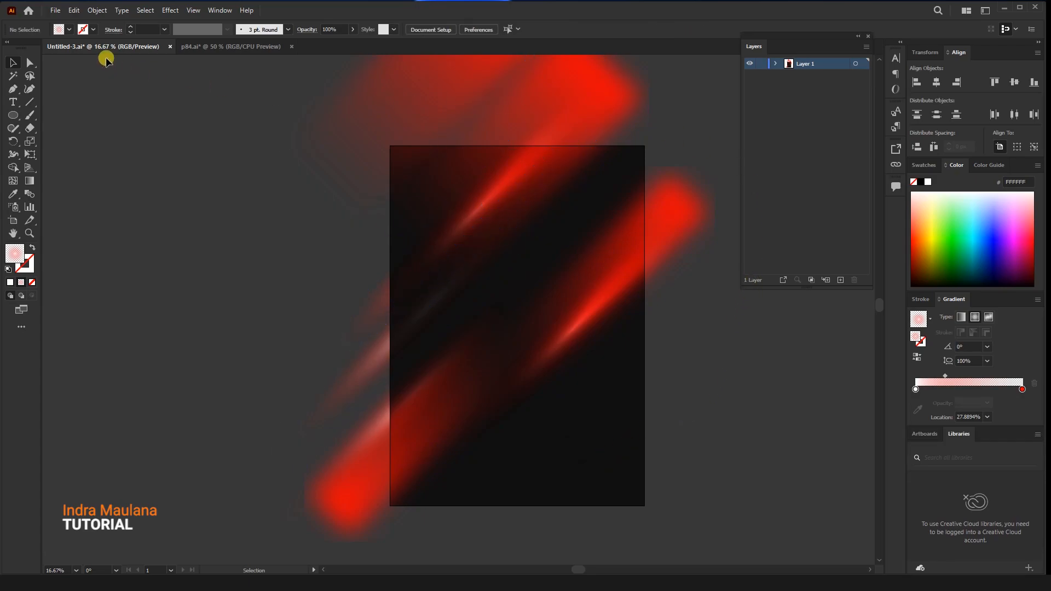
Unlock all objects and set the background rectangle's fill color to 191919
{"action": "left_click", "coordinate": [91, 10]}
{"action": "left_click", "coordinate": [118, 99]}
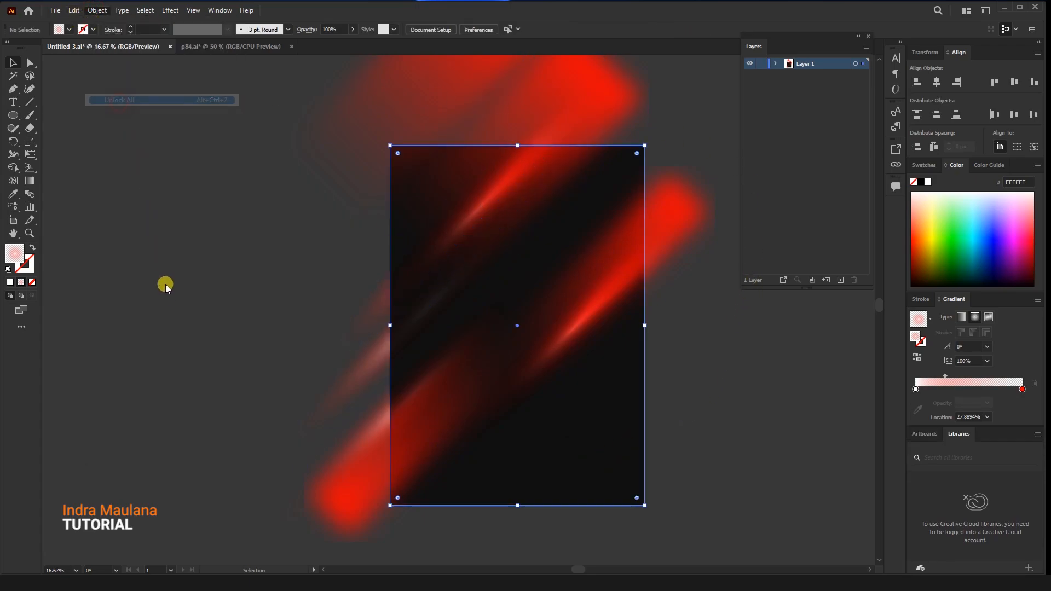
{"action": "left_click", "coordinate": [168, 296]}
{"action": "left_click", "coordinate": [590, 465]}
{"action": "double_click", "coordinate": [15, 255]}
{"action": "left_click_drag", "start_coordinate": [450, 193], "coordinate": [133, 99]}
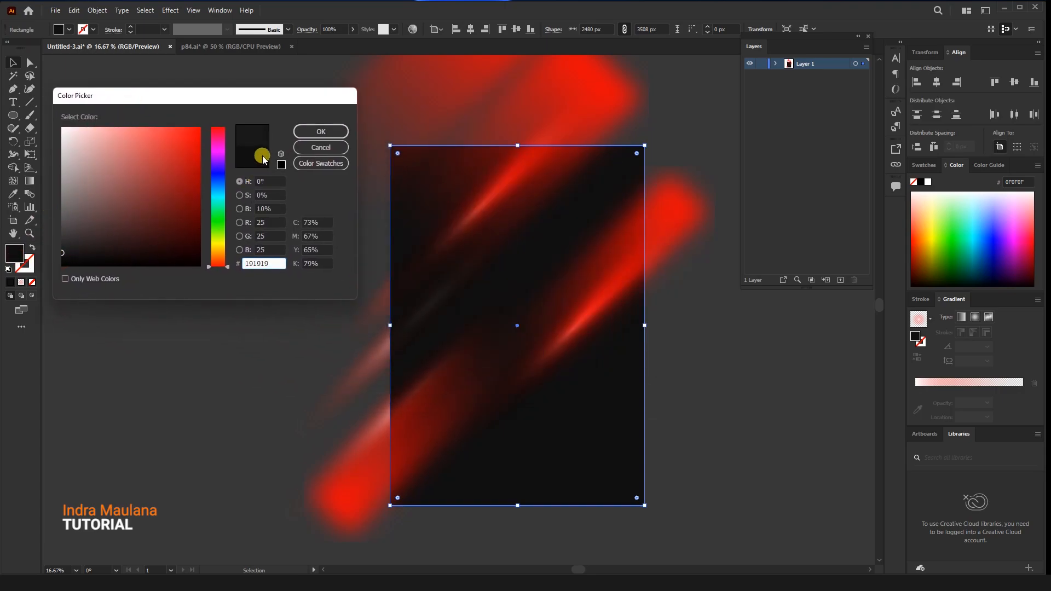
{"action": "left_click", "coordinate": [318, 132]}
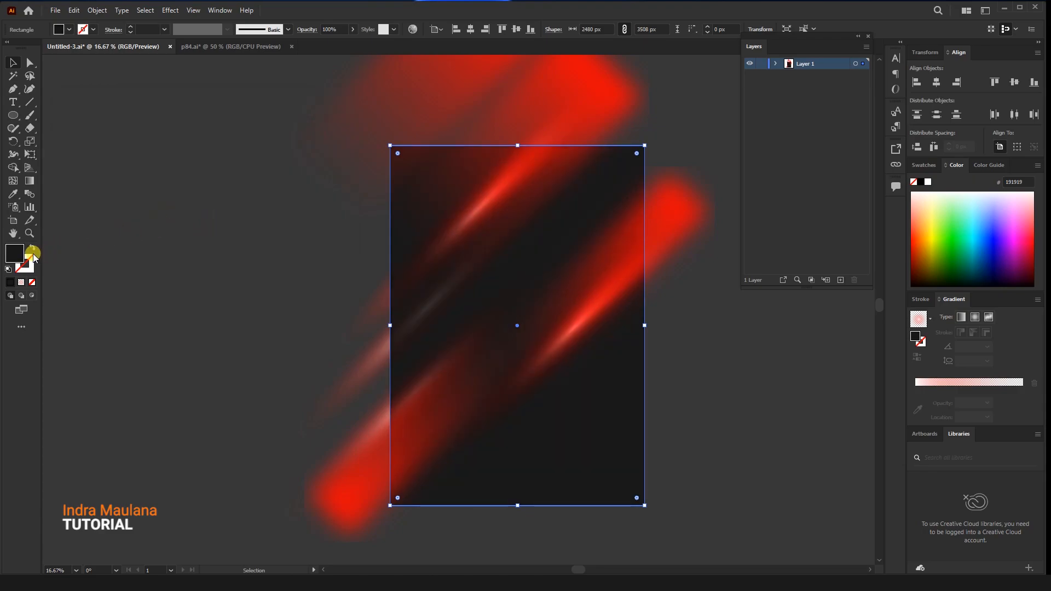
Readjust the background rectangle's fill to a slightly darker shade
{"action": "double_click", "coordinate": [17, 256]}
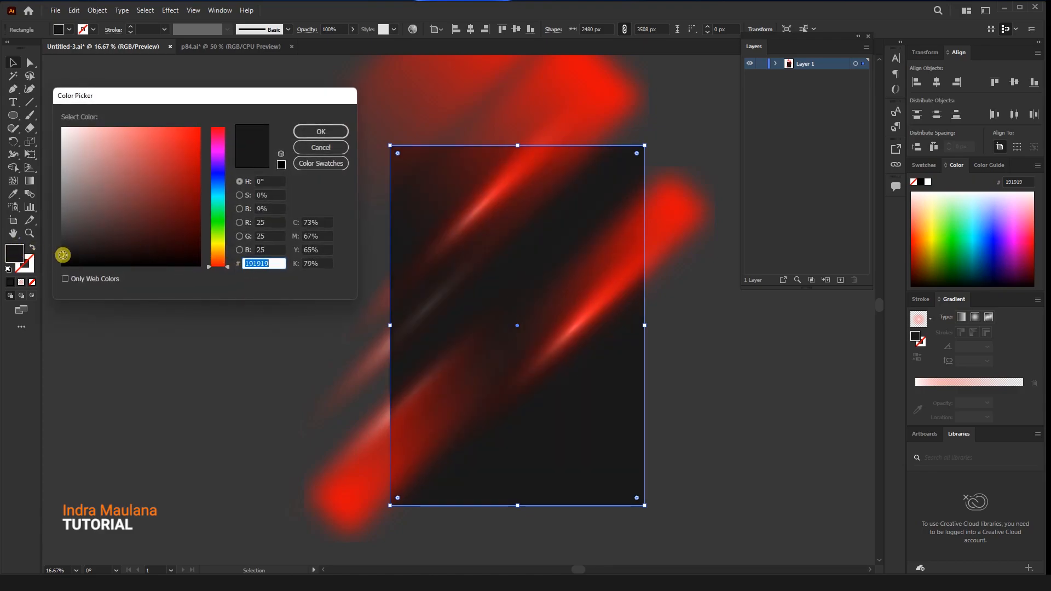
{"action": "left_click_drag", "start_coordinate": [60, 255], "coordinate": [61, 258]}
{"action": "left_click", "coordinate": [313, 133]}
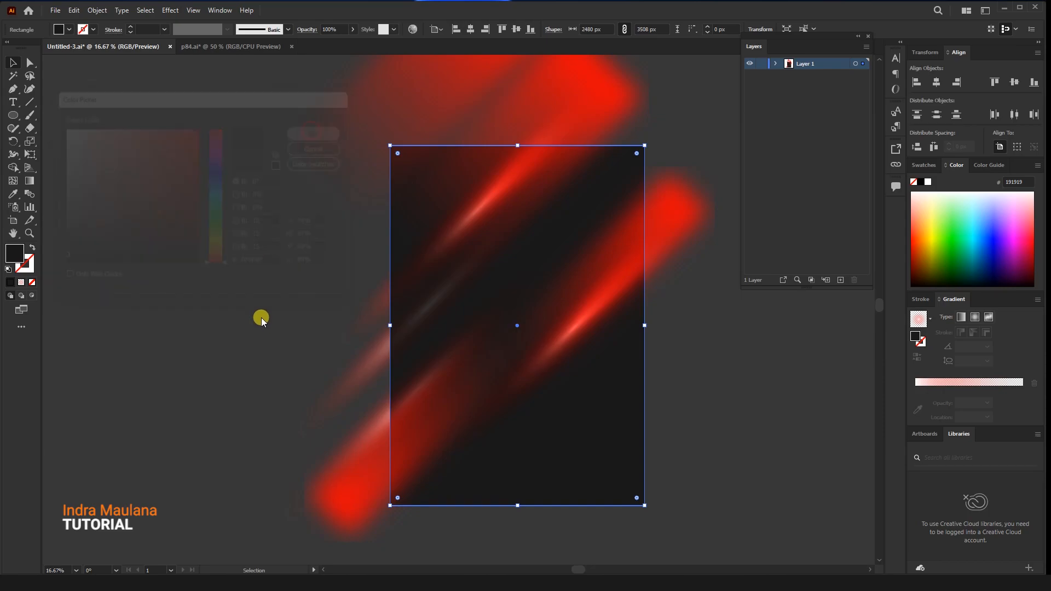
Duplicate the highlight above the lower left bar to the poster's lower right, about 587 px wide, with its gradient midpoint at about 45%
{"action": "left_click", "coordinate": [260, 322]}
{"action": "left_click_drag", "start_coordinate": [254, 317], "coordinate": [215, 306]}
{"action": "left_click", "coordinate": [358, 319]}
{"action": "left_click_drag", "start_coordinate": [355, 318], "coordinate": [526, 438]}
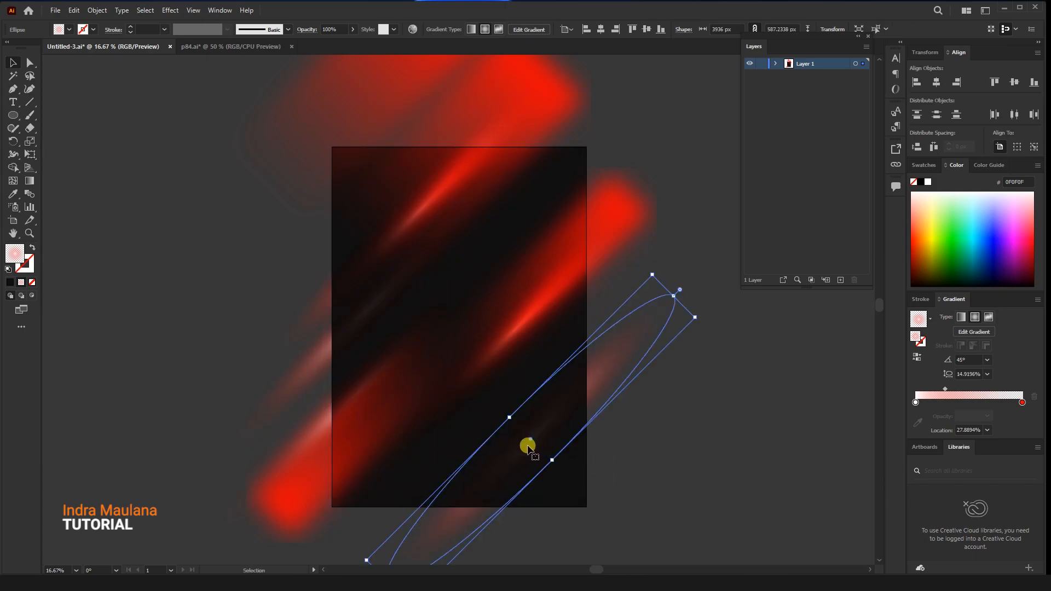
{"action": "left_click_drag", "start_coordinate": [946, 390], "coordinate": [965, 391]}
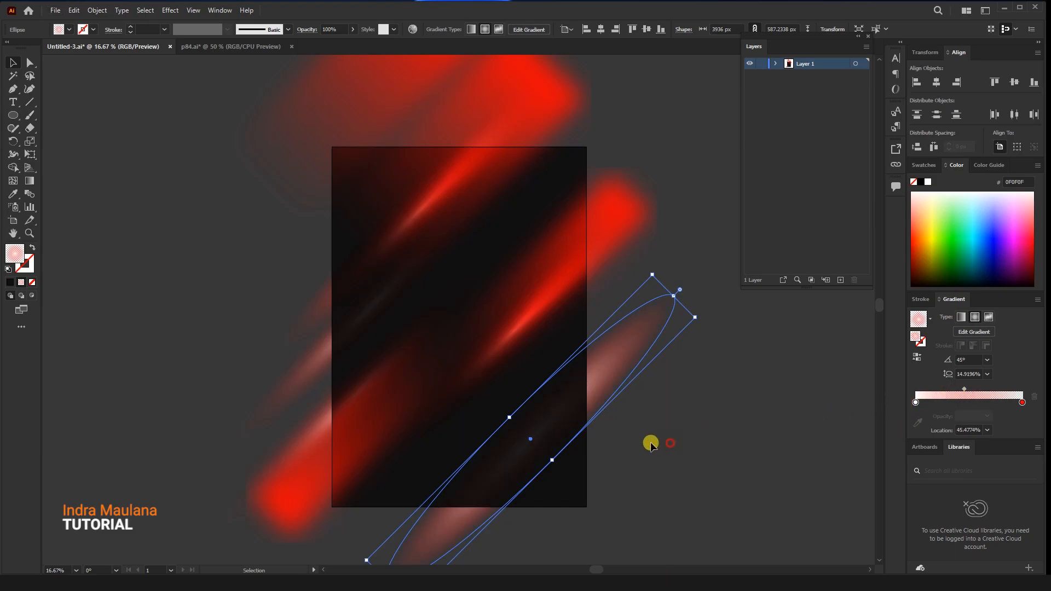
Move the gradient midpoint of the highlight above the lower left bar to about 51%
{"action": "key", "text": "ctrl+z"}
{"action": "key", "text": "ctrl+z"}
{"action": "key", "text": "ctrl+z"}
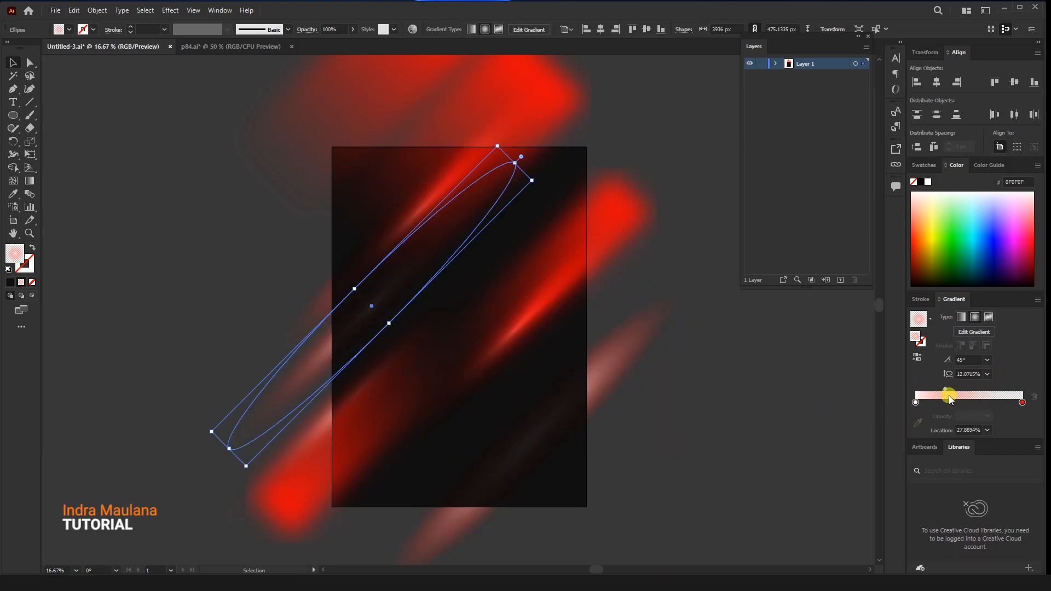
{"action": "left_click_drag", "start_coordinate": [946, 390], "coordinate": [958, 389]}
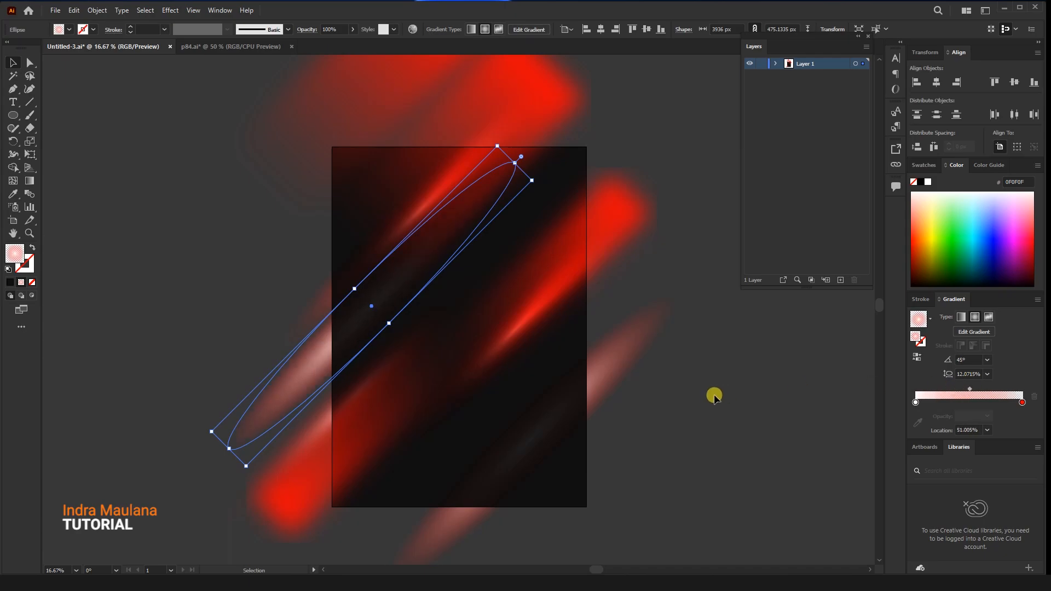
{"action": "left_click", "coordinate": [711, 395]}
Duplicate the lower right highlight up to the gap between the upper red bar and the right red bar
{"action": "left_click", "coordinate": [512, 469]}
{"action": "left_click_drag", "start_coordinate": [529, 460], "coordinate": [516, 235]}
{"action": "left_click", "coordinate": [636, 350]}
{"action": "key", "text": "space"}
{"action": "left_click_drag", "start_coordinate": [636, 350], "coordinate": [688, 360]}
{"action": "key", "text": "space"}
{"action": "left_click", "coordinate": [660, 411]}
{"action": "key", "text": "space"}
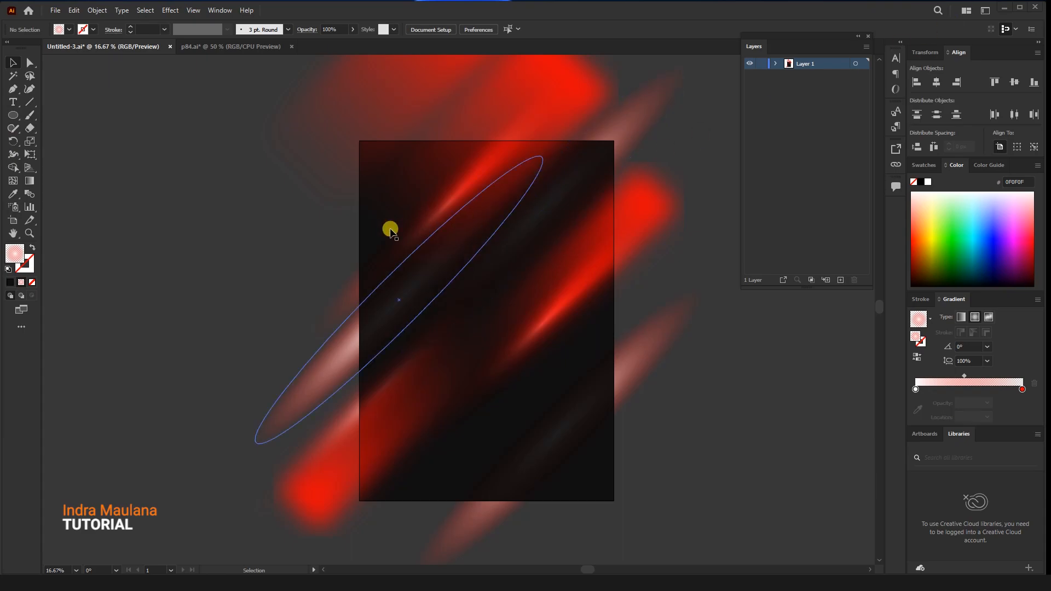
Draw a circle about 2966 px in diameter left of the artboard and reverse its radial gradient
{"action": "left_click", "coordinate": [13, 117]}
{"action": "key", "text": "space"}
{"action": "left_click_drag", "start_coordinate": [157, 170], "coordinate": [278, 212]}
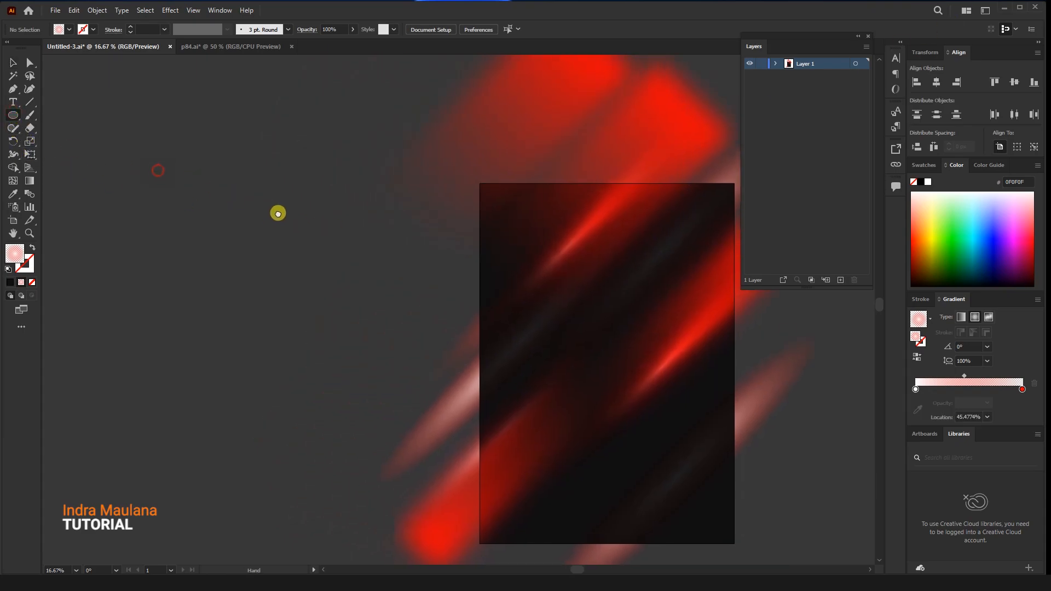
{"action": "left_click_drag", "start_coordinate": [264, 276], "coordinate": [400, 427]}
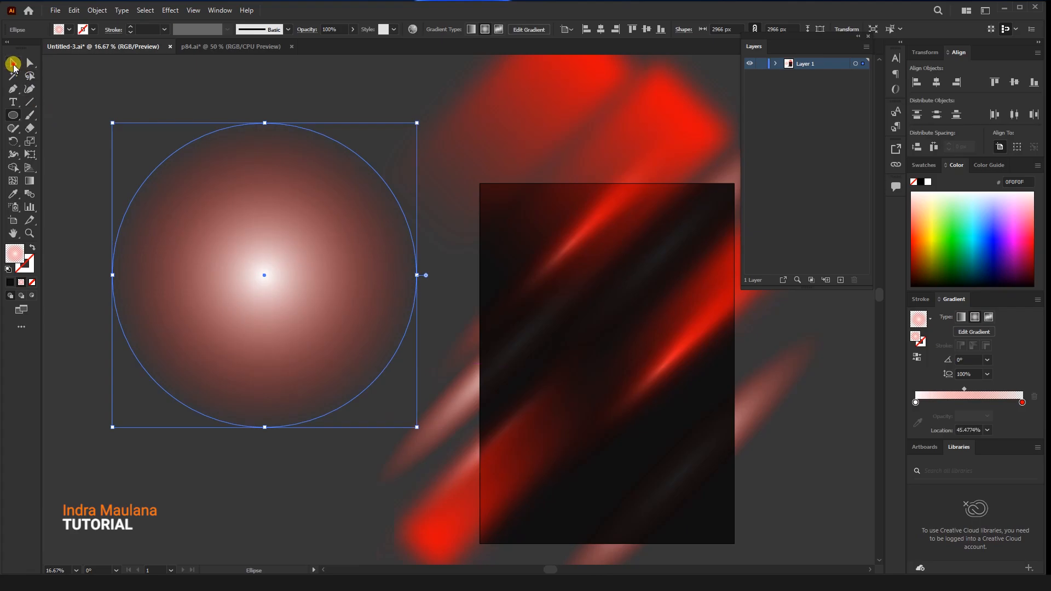
{"action": "left_click", "coordinate": [917, 357]}
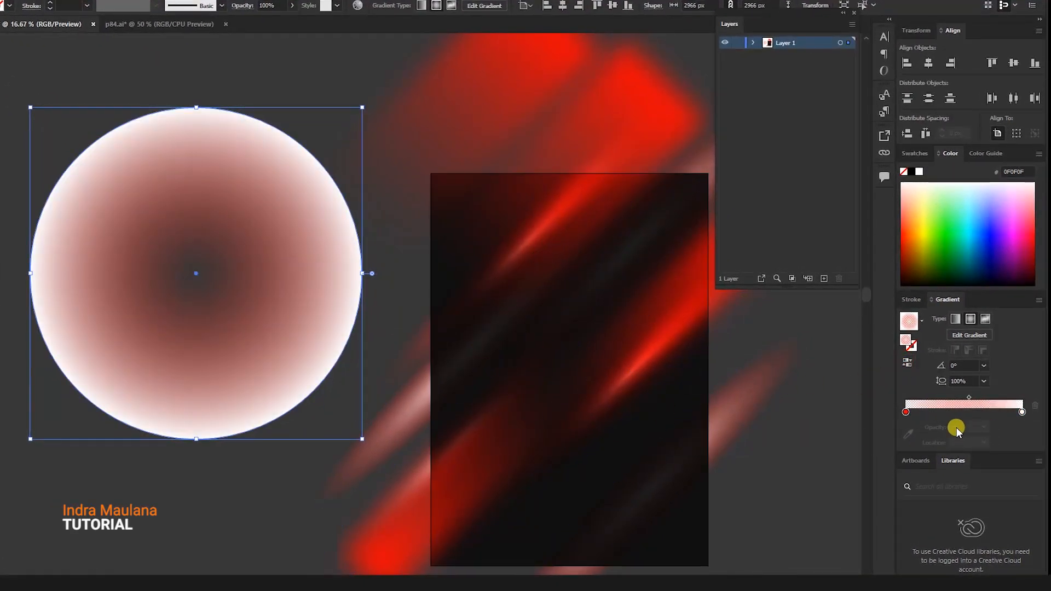
Shift the circle's gradient stops toward its outer edge and add an outer stop in red at about 98%
{"action": "left_click_drag", "start_coordinate": [915, 421], "coordinate": [1016, 419]}
{"action": "left_click", "coordinate": [1022, 414]}
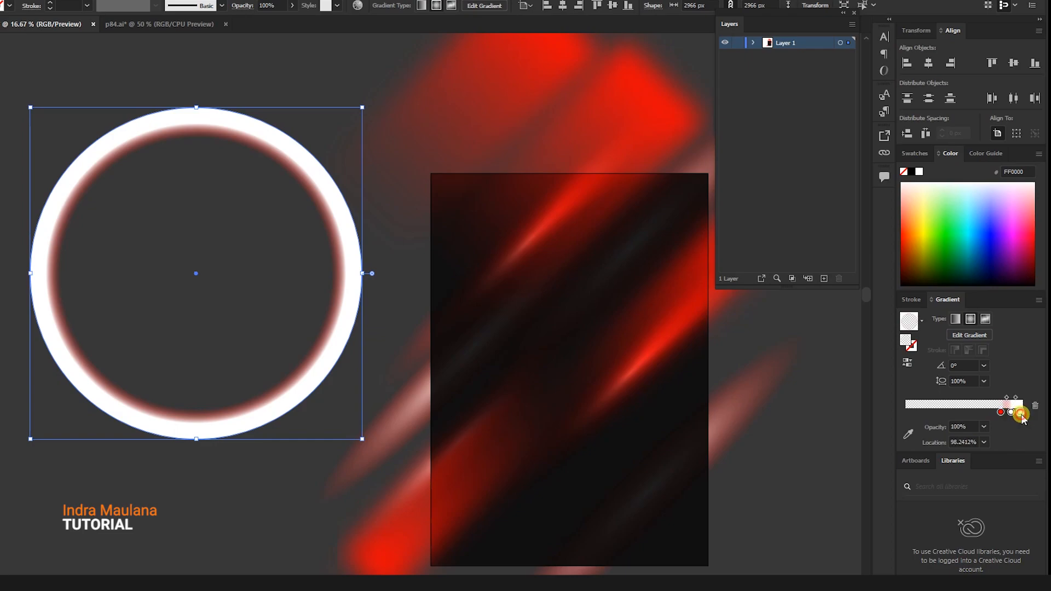
{"action": "left_click", "coordinate": [915, 153]}
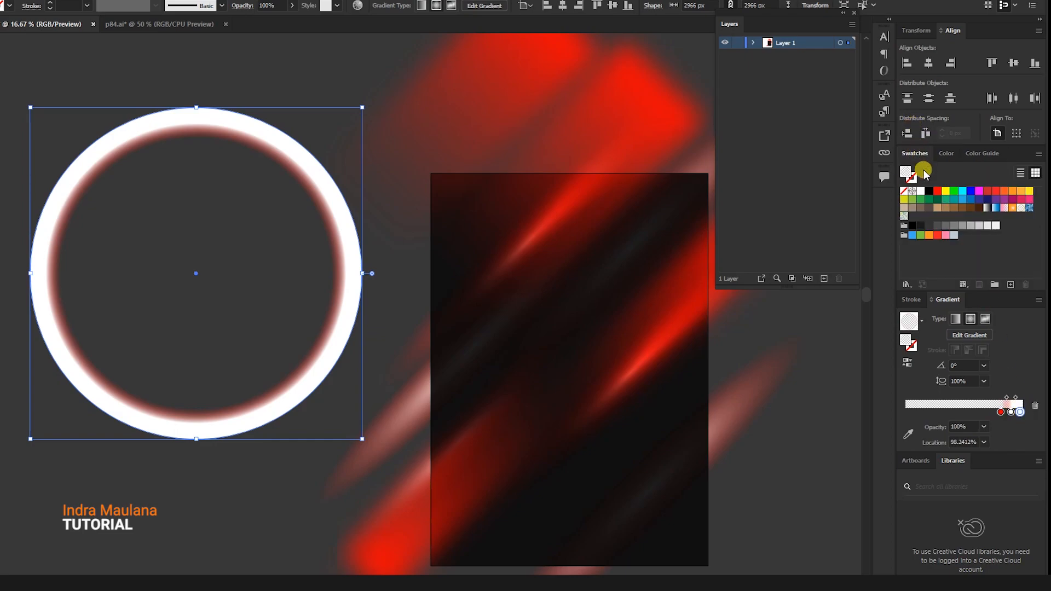
{"action": "left_click", "coordinate": [937, 190]}
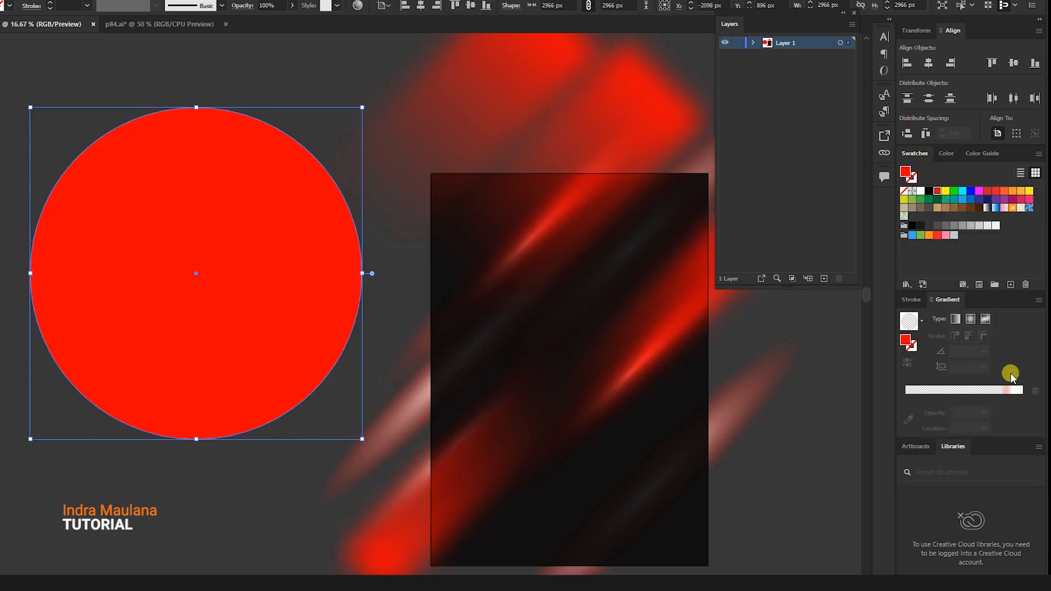
{"action": "key", "text": "ctrl+z"}
{"action": "left_click_drag", "start_coordinate": [937, 191], "coordinate": [1020, 413]}
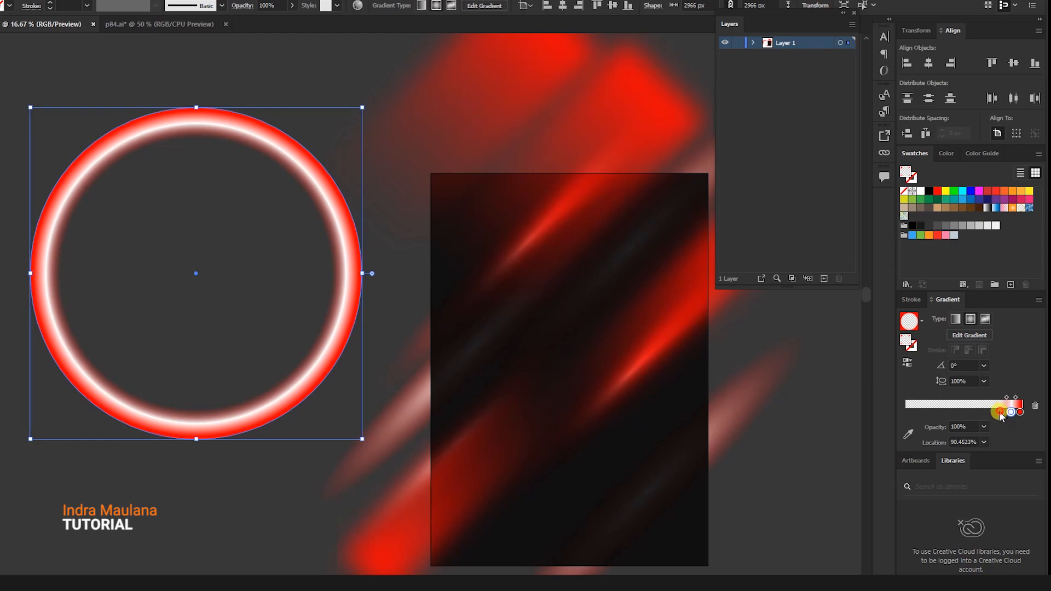
Add an end stop at 100% with 0% opacity and shift the other stops inward, with the opaque red stop at about 85%
{"action": "left_click_drag", "start_coordinate": [1011, 413], "coordinate": [1025, 417]}
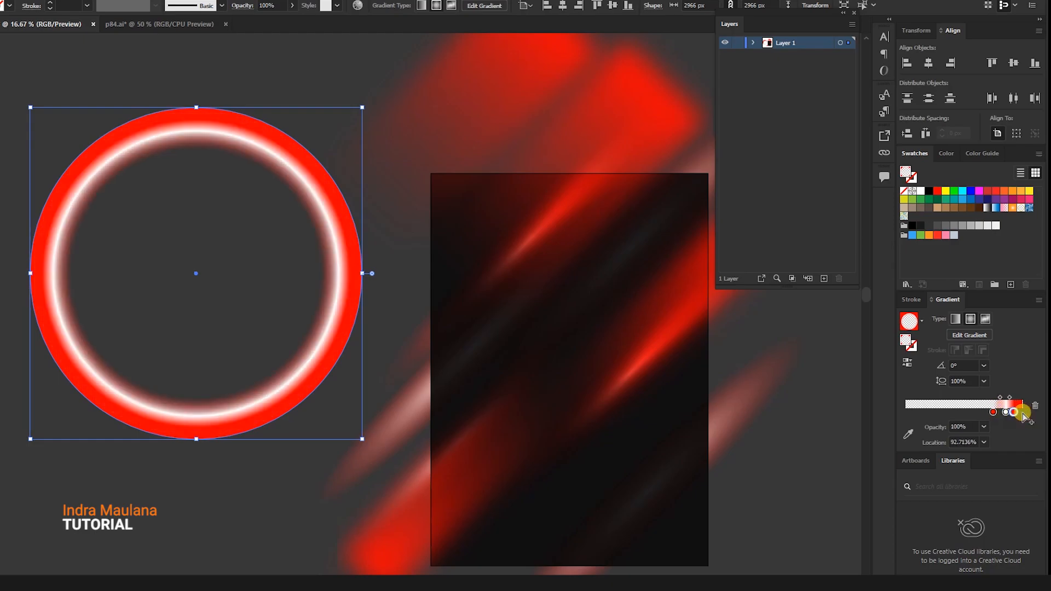
{"action": "left_click", "coordinate": [984, 426]}
{"action": "left_click", "coordinate": [993, 438]}
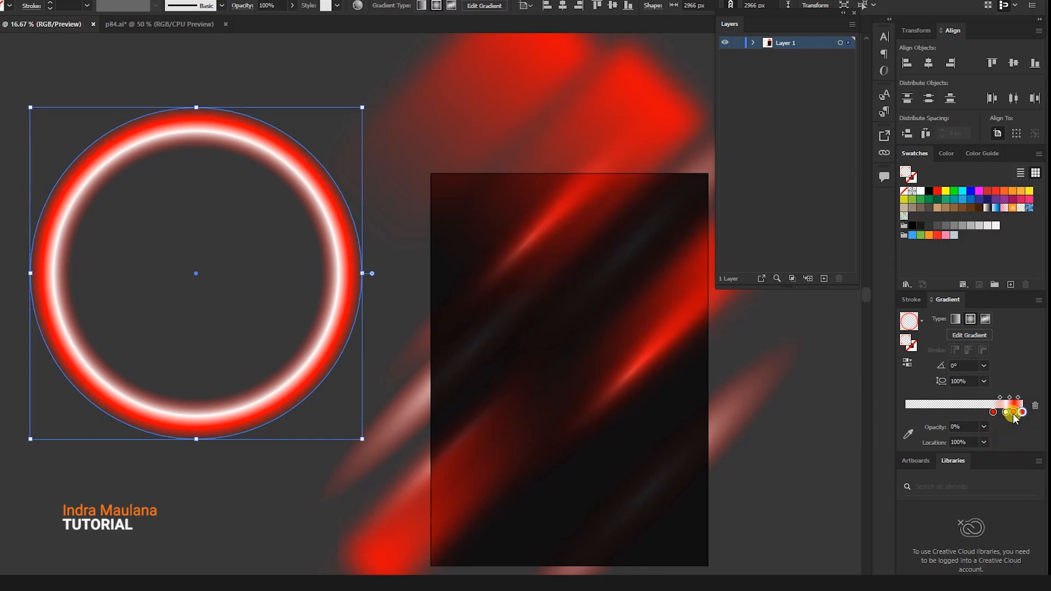
{"action": "left_click_drag", "start_coordinate": [995, 413], "coordinate": [988, 412]}
{"action": "left_click_drag", "start_coordinate": [1006, 413], "coordinate": [1005, 412]}
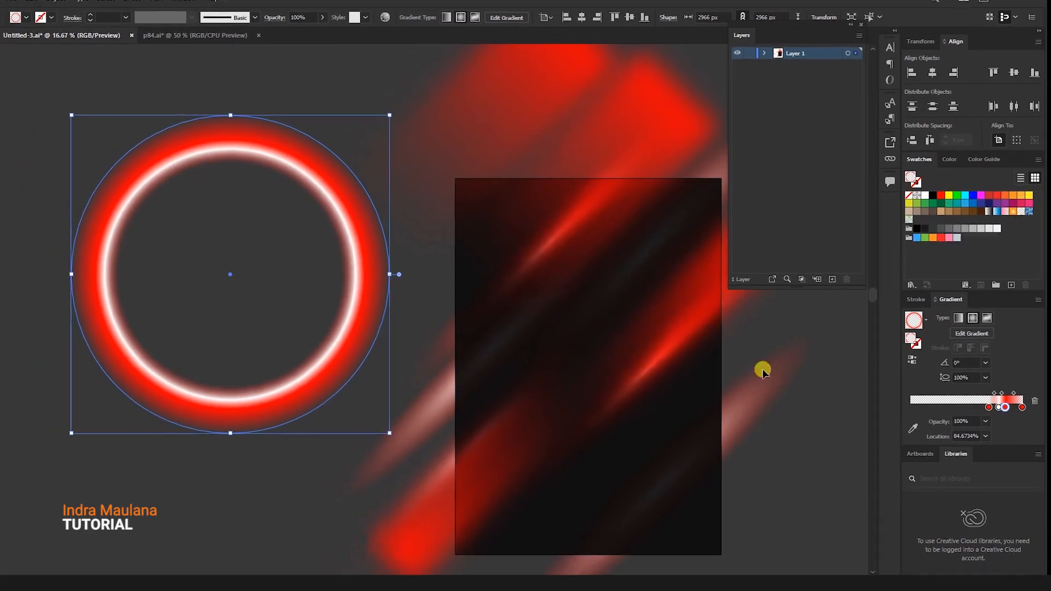
Move the circle's outer transparent gradient stop in to about 85%, right beside the opaque red stop
{"action": "scroll", "coordinate": [271, 279], "scroll_direction": "up", "scroll_amount": 1}
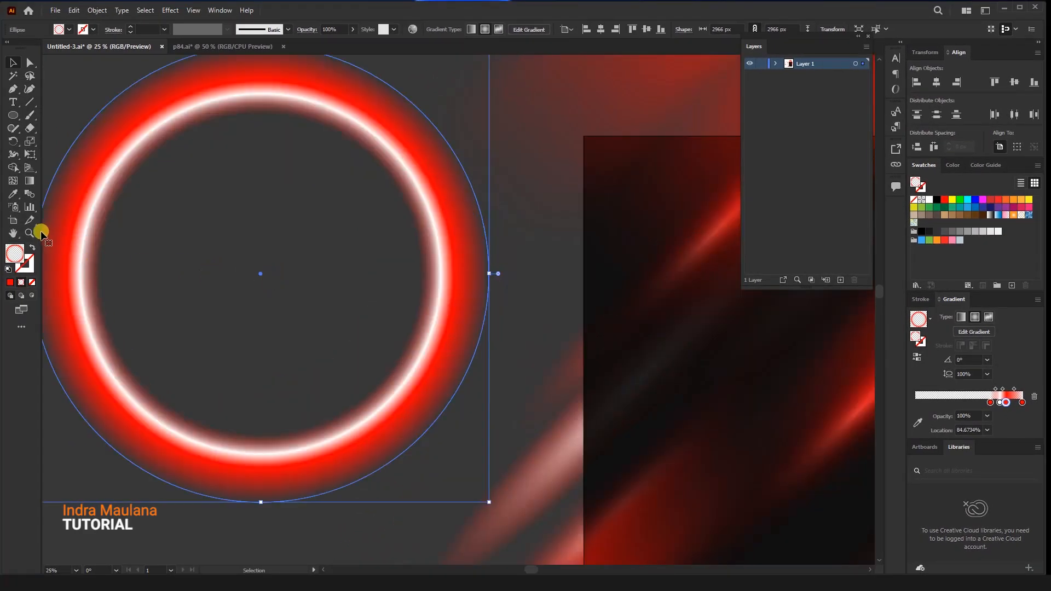
{"action": "left_click", "coordinate": [28, 181]}
{"action": "scroll", "coordinate": [481, 265], "scroll_direction": "up", "scroll_amount": 1}
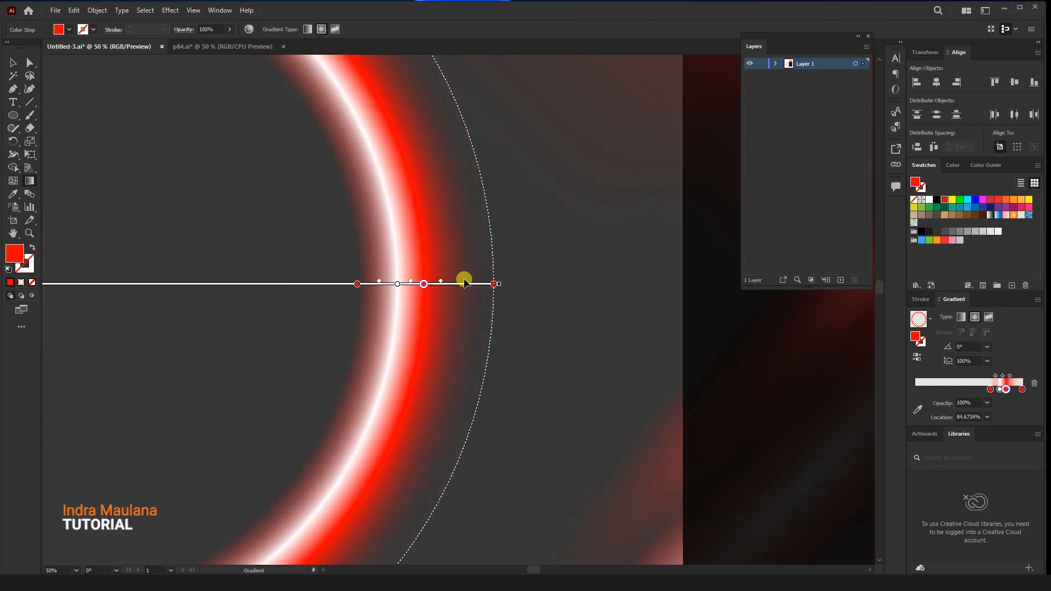
{"action": "mouse_move", "coordinate": [469, 284]}
{"action": "left_mouse_down"}
{"action": "mouse_move", "coordinate": [415, 284]}
{"action": "mouse_move", "coordinate": [430, 286]}
{"action": "left_mouse_up"}
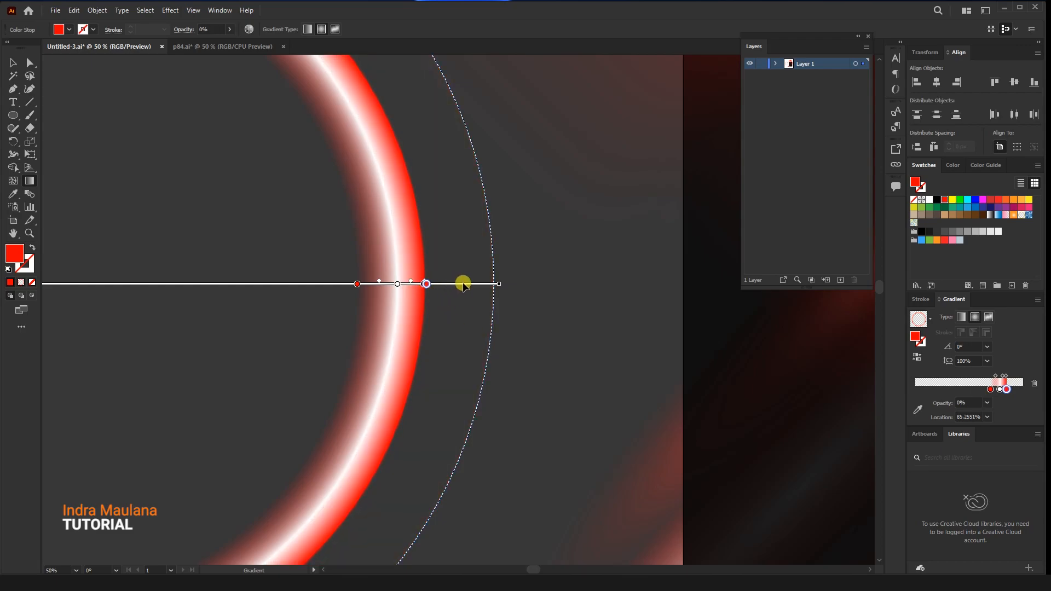
Set the innermost transparent stop's color to FF6574 and move its gradient midpoint closer to the white stop
{"action": "left_click", "coordinate": [356, 284]}
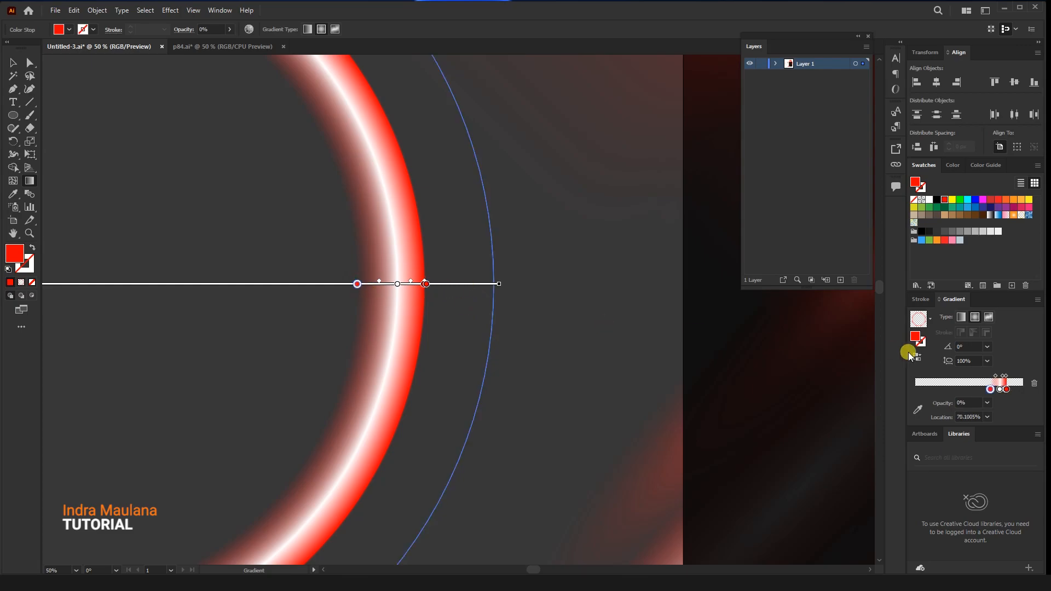
{"action": "double_click", "coordinate": [358, 285]}
{"action": "left_click", "coordinate": [232, 317]}
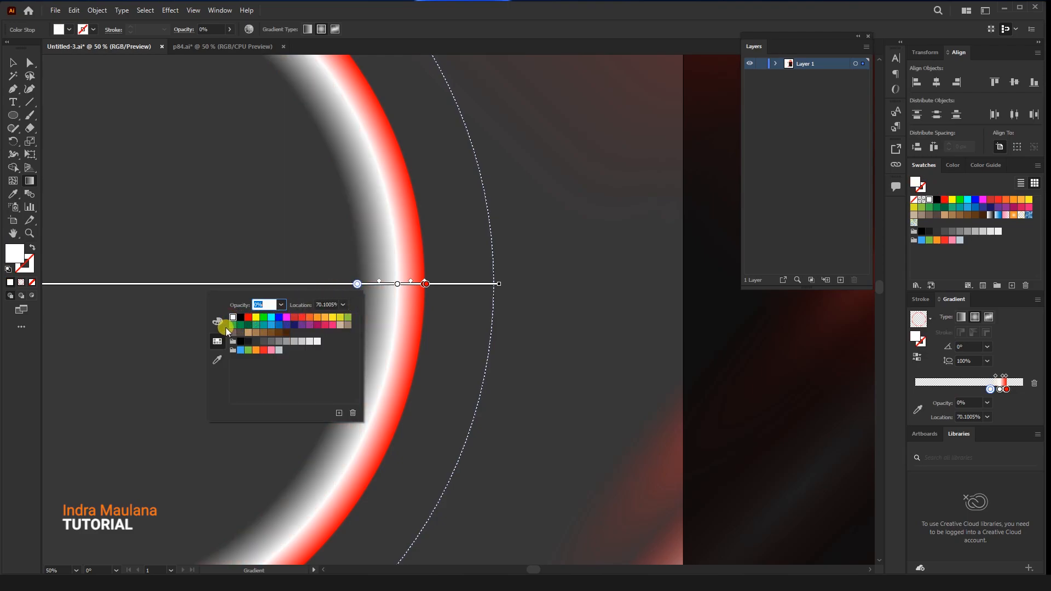
{"action": "left_click", "coordinate": [223, 326]}
{"action": "left_click_drag", "start_coordinate": [317, 344], "coordinate": [290, 342]}
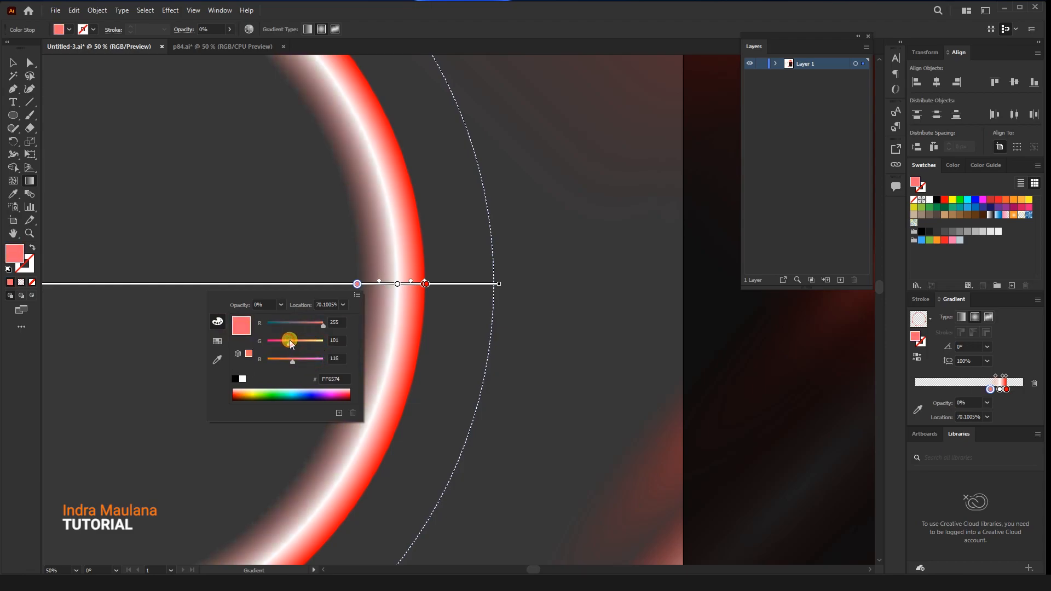
{"action": "left_click", "coordinate": [379, 283]}
{"action": "left_click_drag", "start_coordinate": [379, 282], "coordinate": [410, 311]}
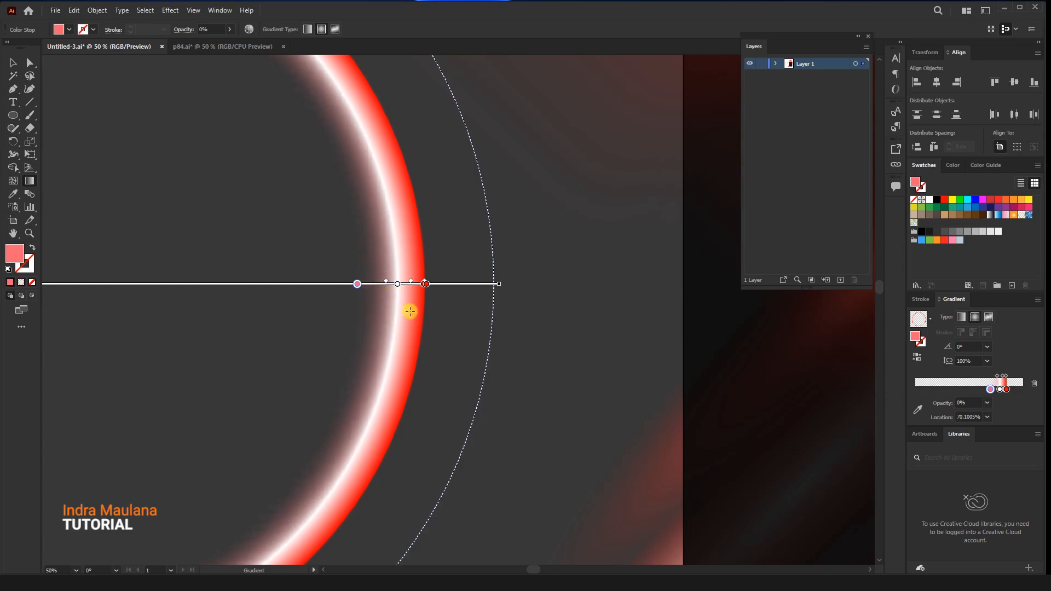
Add a red FF0000 gradient stop with 100% opacity at the circle's outer edge, at location 100%
{"action": "left_click", "coordinate": [475, 285]}
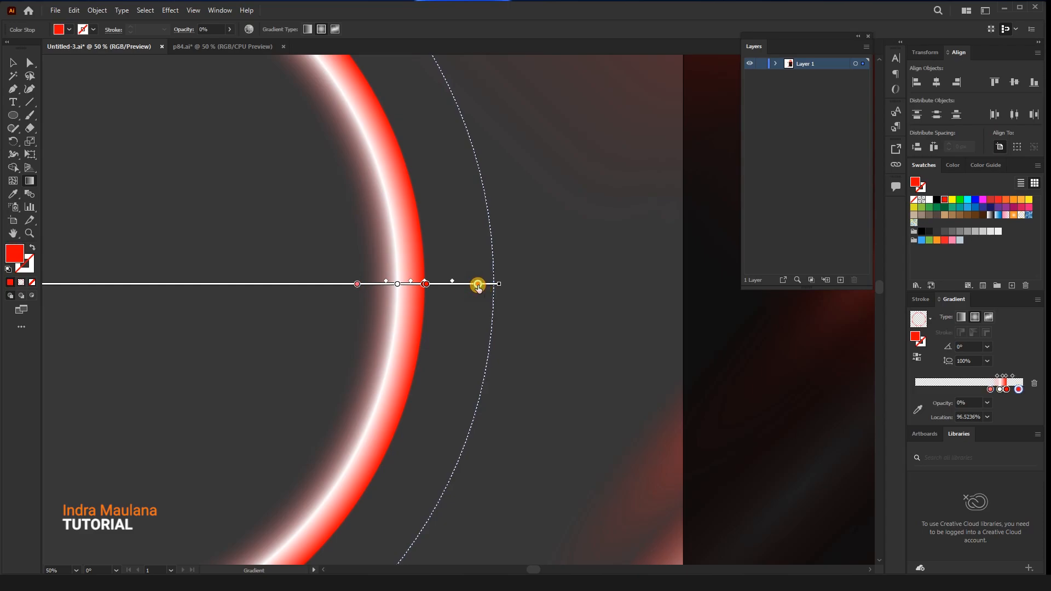
{"action": "double_click", "coordinate": [478, 284]}
{"action": "left_click", "coordinate": [404, 306]}
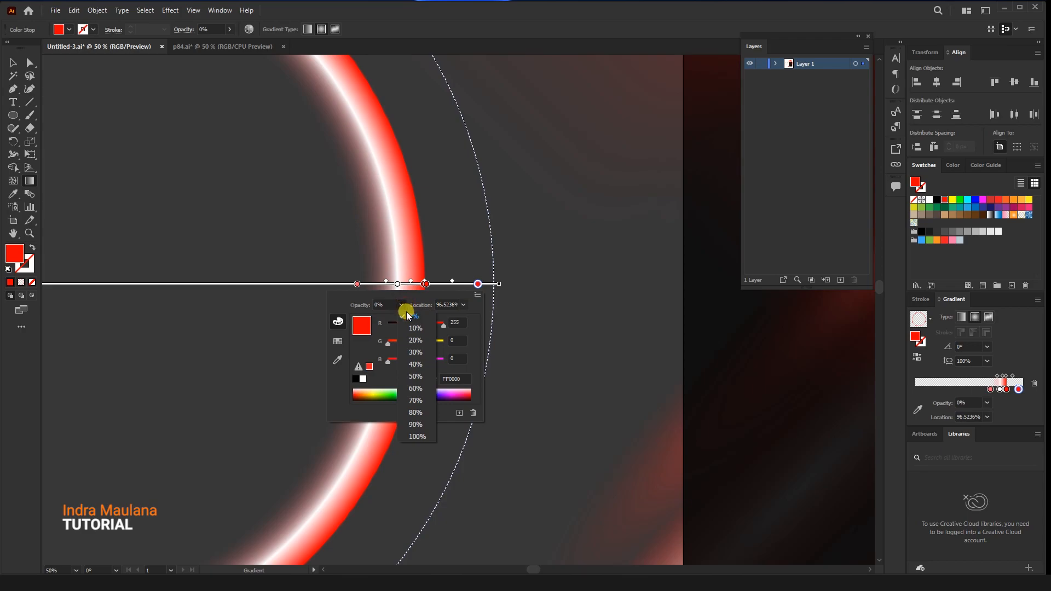
{"action": "left_click", "coordinate": [416, 437]}
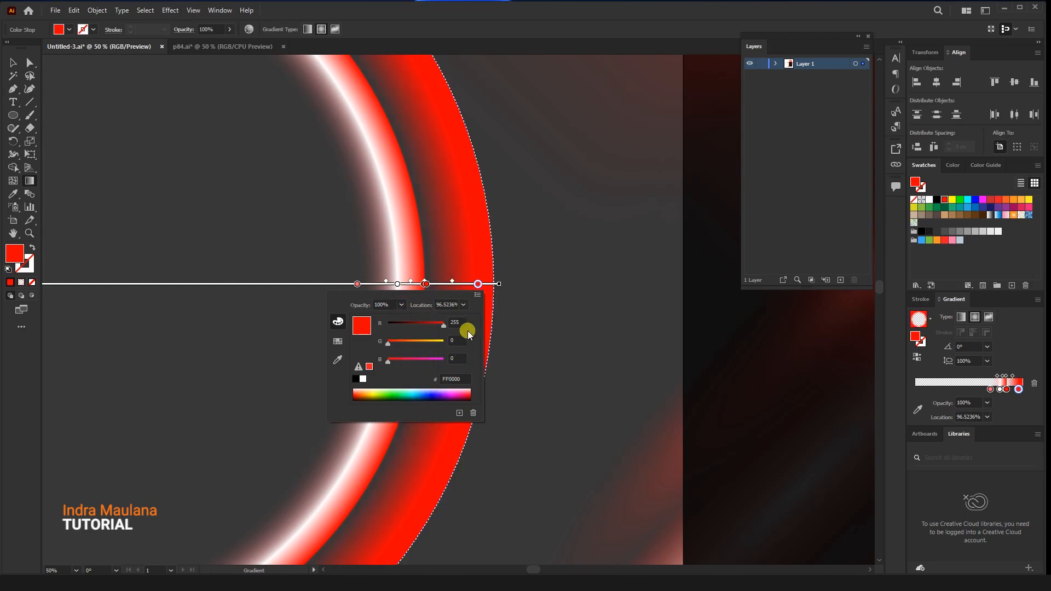
{"action": "left_click", "coordinate": [478, 285]}
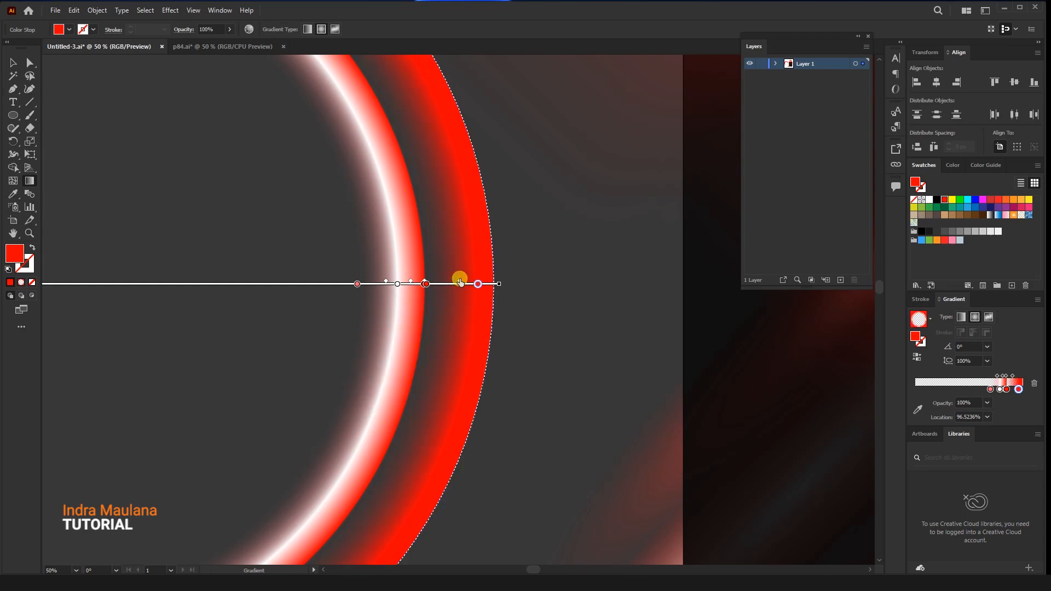
{"action": "left_click_drag", "start_coordinate": [478, 284], "coordinate": [494, 283]}
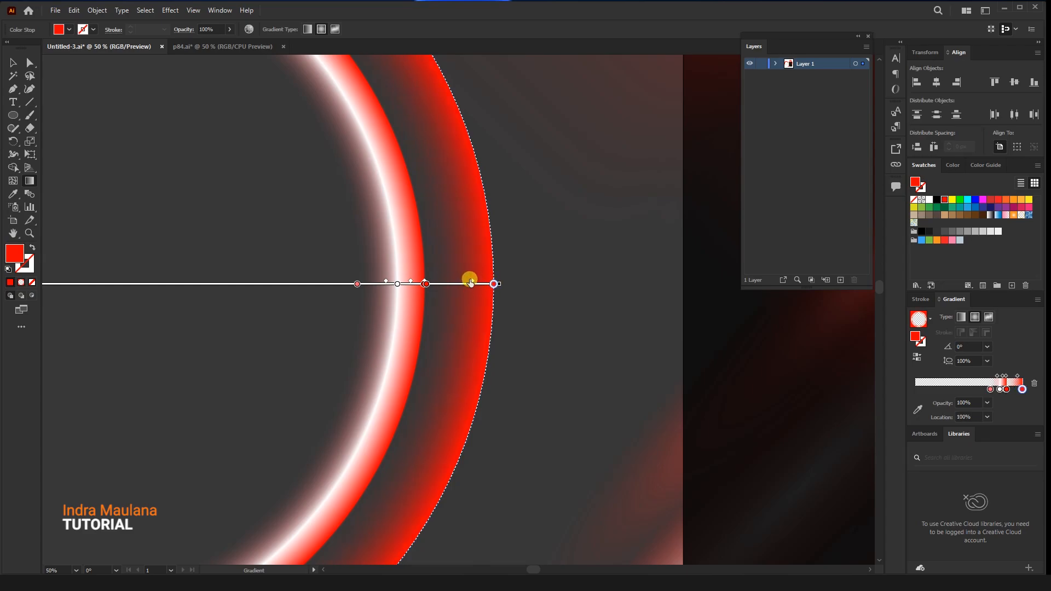
{"action": "left_click", "coordinate": [545, 253]}
{"action": "key", "text": "ctrl+z"}
Align the glowing ring horizontally and vertically to the center of the artboard
{"action": "left_click", "coordinate": [11, 65]}
{"action": "left_click", "coordinate": [520, 168]}
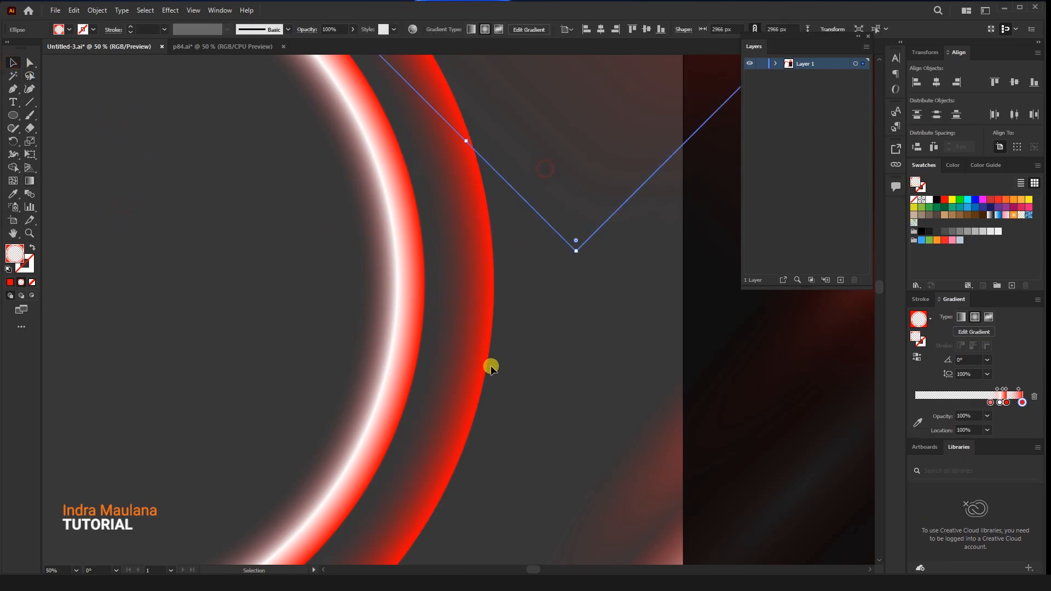
{"action": "key", "text": "ctrl+minus"}
{"action": "key", "text": "ctrl+minus"}
{"action": "key", "text": "ctrl+minus"}
{"action": "left_click", "coordinate": [442, 478]}
{"action": "left_click_drag", "start_coordinate": [426, 479], "coordinate": [333, 420]}
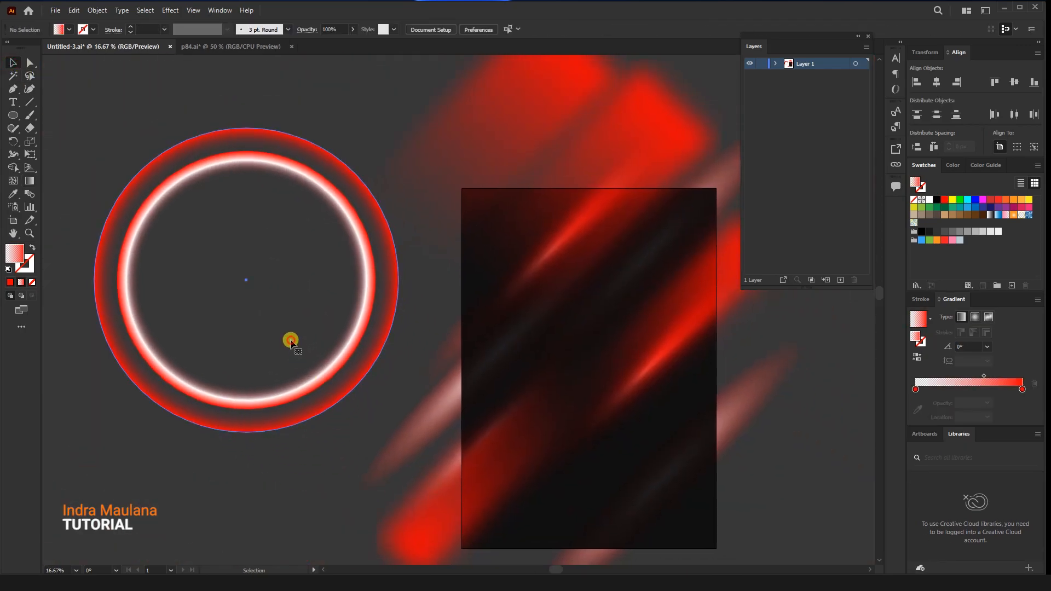
{"action": "left_click", "coordinate": [291, 340]}
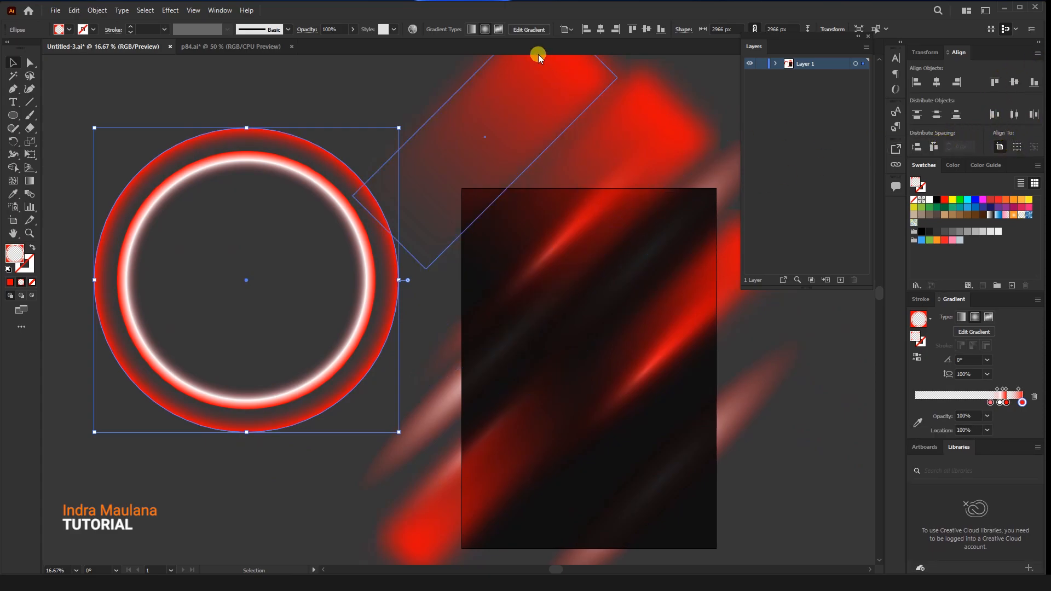
{"action": "left_click", "coordinate": [568, 29]}
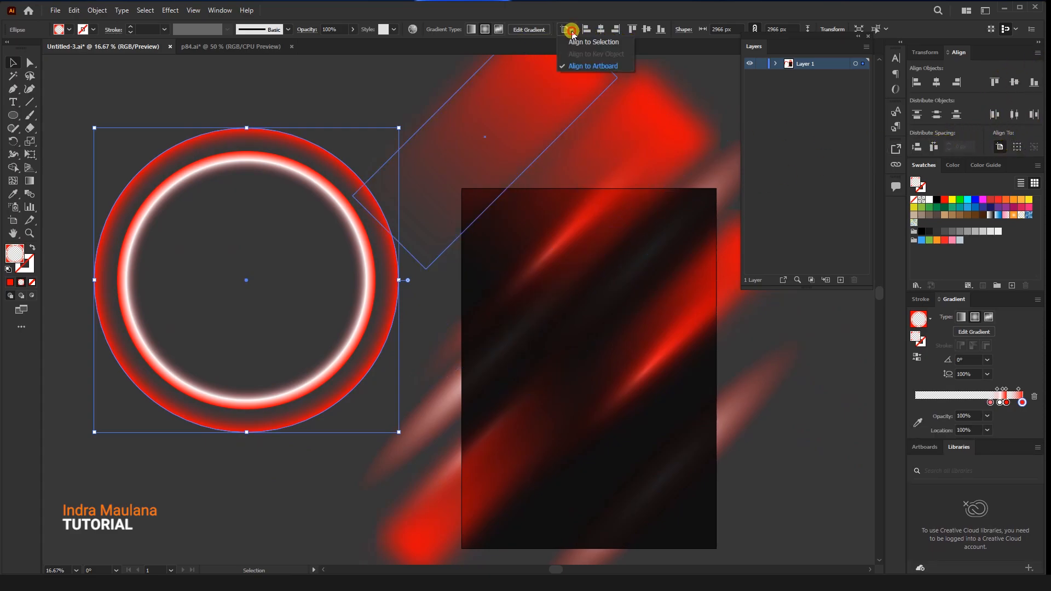
{"action": "left_click", "coordinate": [577, 64]}
{"action": "left_click", "coordinate": [600, 29]}
{"action": "left_click", "coordinate": [647, 29]}
{"action": "left_click_drag", "start_coordinate": [641, 146], "coordinate": [454, 76]}
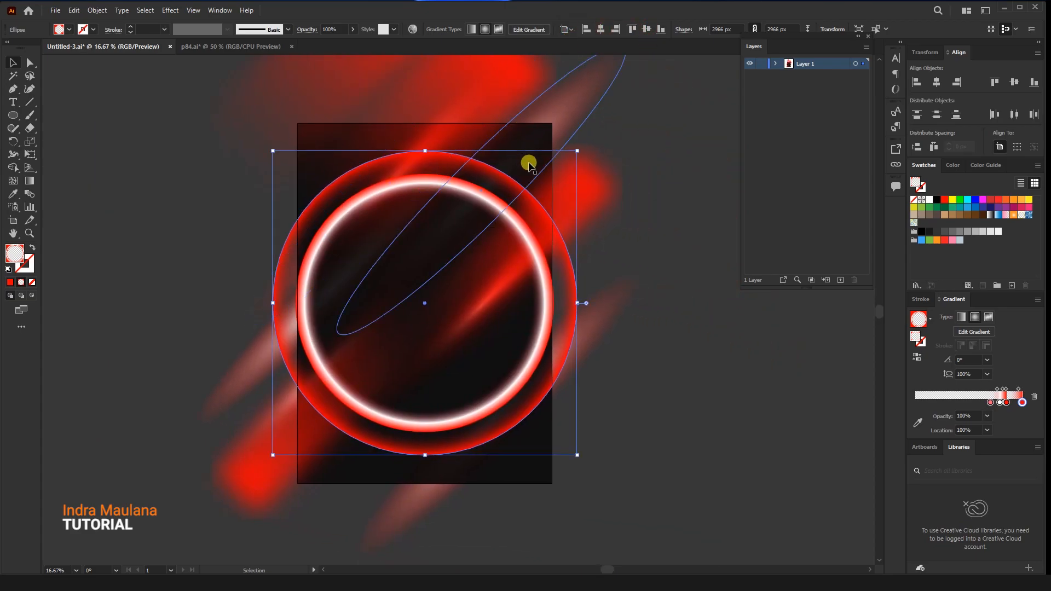
{"action": "left_click_drag", "start_coordinate": [577, 301], "coordinate": [655, 312]}
{"action": "key", "text": "ctrl+z"}
{"action": "scroll", "coordinate": [573, 334], "scroll_direction": "down", "scroll_amount": 4}
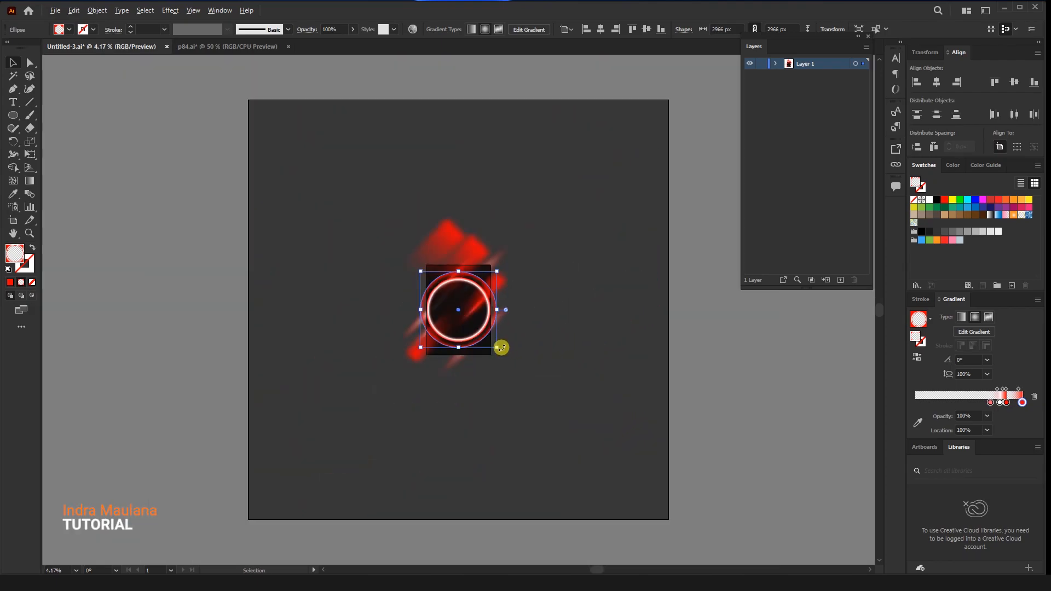
{"action": "scroll", "coordinate": [482, 329], "scroll_direction": "up", "scroll_amount": 3}
{"action": "left_click_drag", "start_coordinate": [270, 336], "coordinate": [208, 336]}
{"action": "left_click", "coordinate": [518, 342]}
{"action": "scroll", "coordinate": [519, 342], "scroll_direction": "up", "scroll_amount": 2}
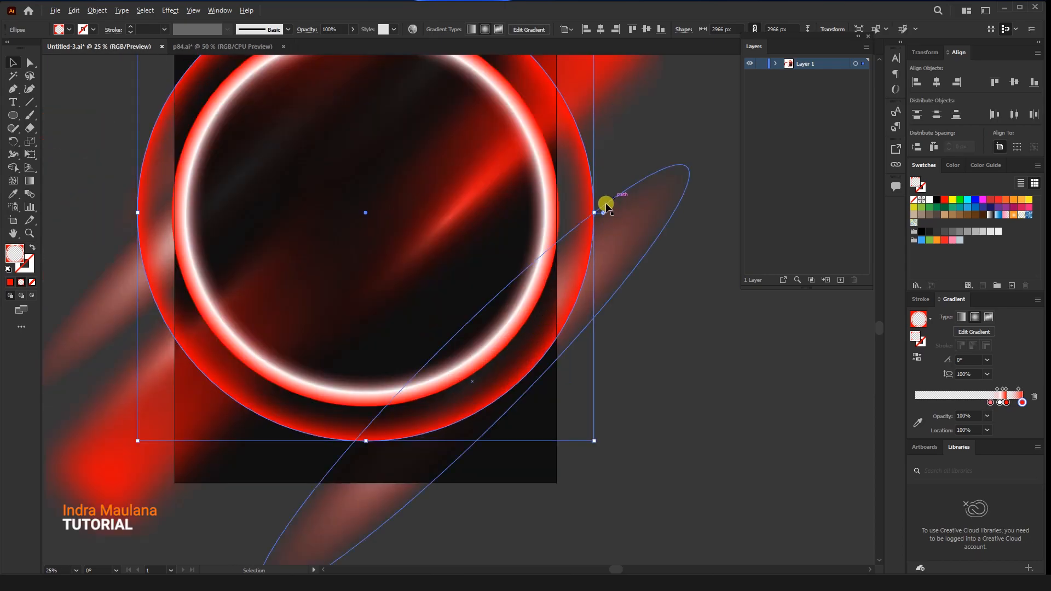
{"action": "left_click_drag", "start_coordinate": [595, 213], "coordinate": [653, 216]}
{"action": "key", "text": "ctrl+z"}
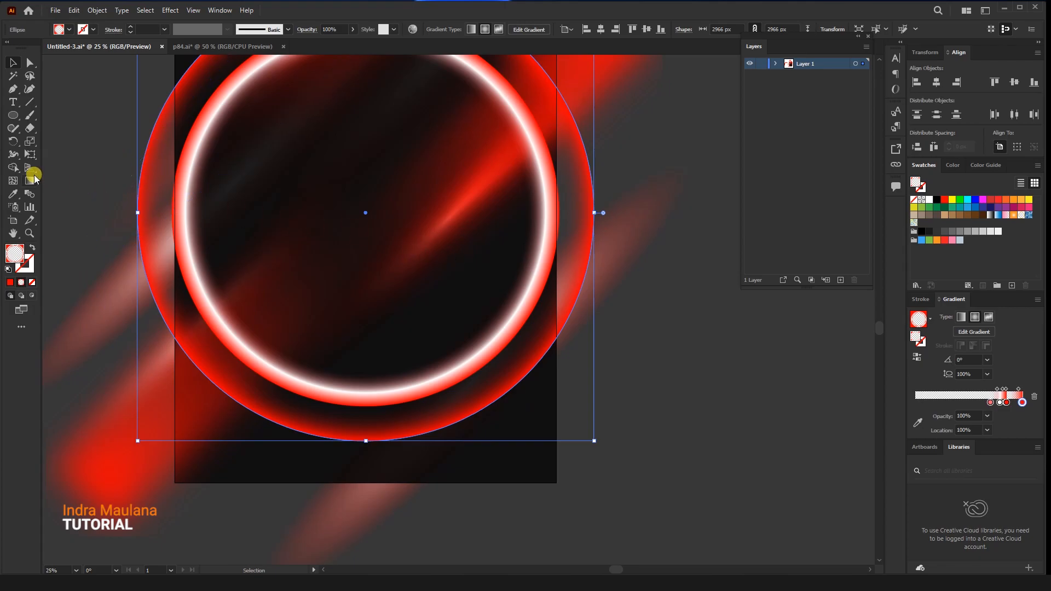
Shift the centered ring's inner gradient stops outward, placing the transparent pink stop at about 81%
{"action": "left_click", "coordinate": [29, 181]}
{"action": "scroll", "coordinate": [567, 227], "scroll_direction": "up", "scroll_amount": 2}
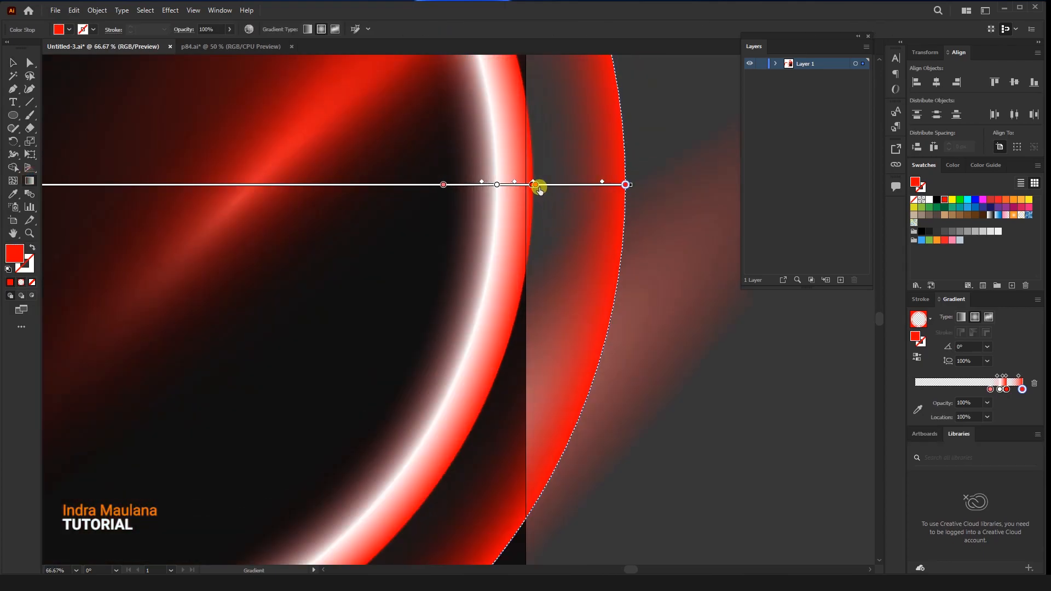
{"action": "mouse_move", "coordinate": [537, 184]}
{"action": "left_mouse_down"}
{"action": "mouse_move", "coordinate": [571, 184]}
{"action": "mouse_move", "coordinate": [538, 187]}
{"action": "left_mouse_up"}
{"action": "left_click_drag", "start_coordinate": [456, 185], "coordinate": [509, 184]}
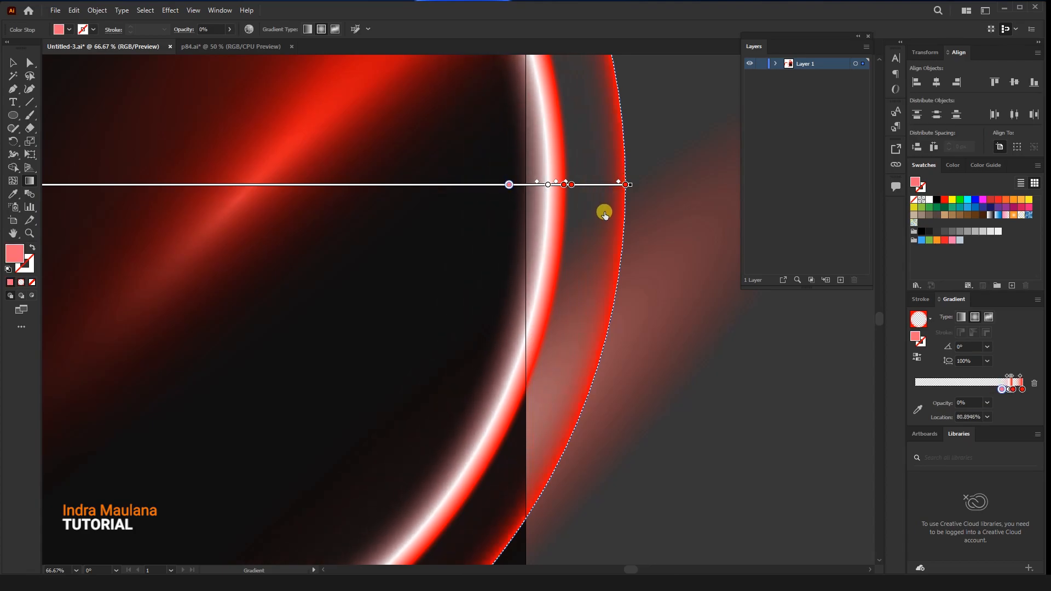
{"action": "scroll", "coordinate": [604, 212], "scroll_direction": "down", "scroll_amount": 3}
{"action": "left_click_drag", "start_coordinate": [617, 180], "coordinate": [612, 179]}
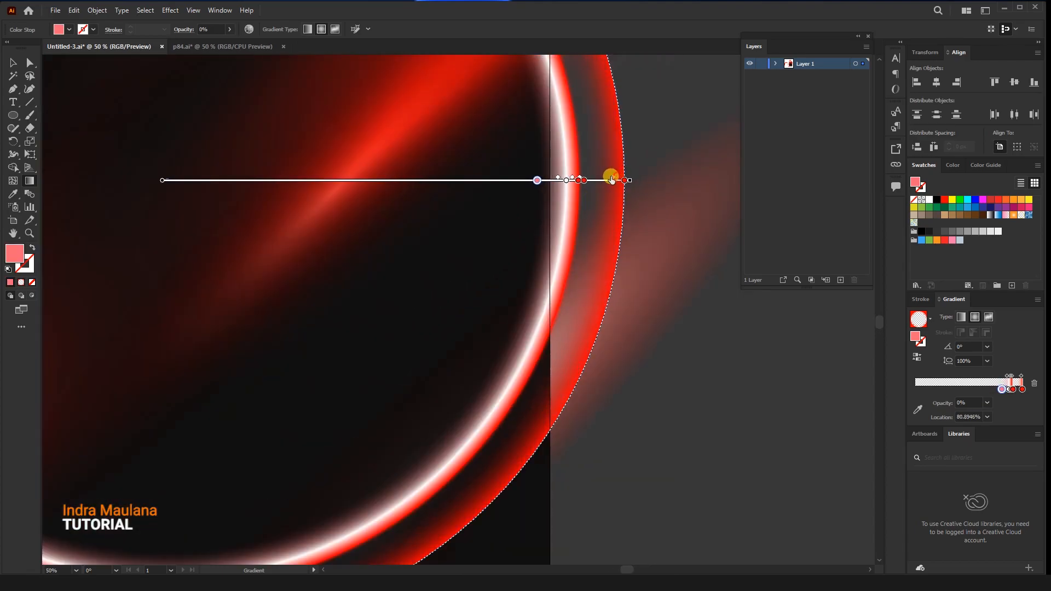
Fine-tune the ring's white gradient stop to a location of about 86%
{"action": "scroll", "coordinate": [563, 179], "scroll_direction": "up", "scroll_amount": 3}
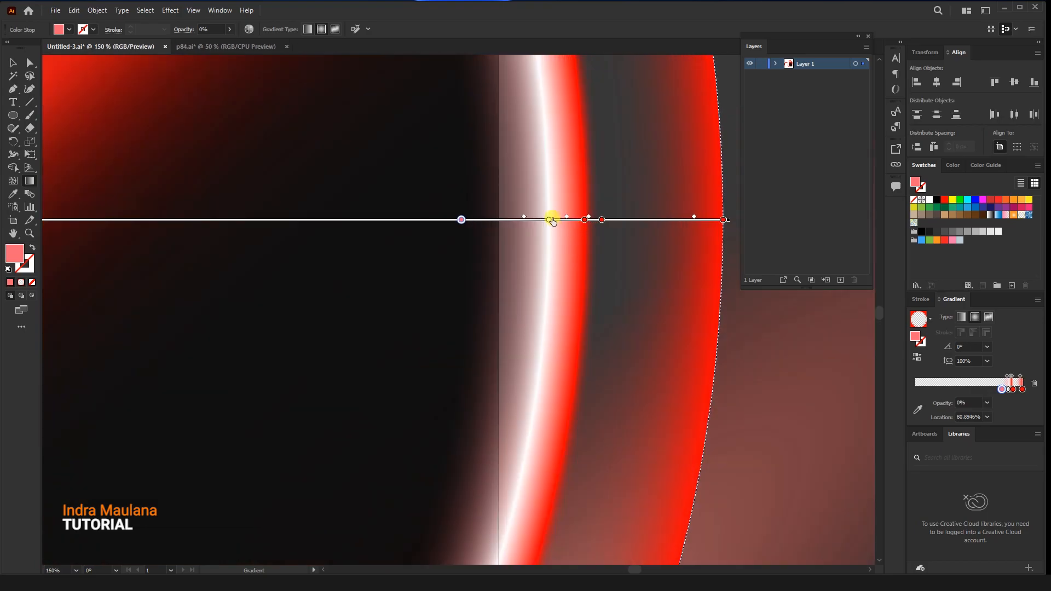
{"action": "mouse_move", "coordinate": [552, 220]}
{"action": "left_mouse_down"}
{"action": "mouse_move", "coordinate": [602, 219]}
{"action": "mouse_move", "coordinate": [528, 219]}
{"action": "mouse_move", "coordinate": [537, 241]}
{"action": "left_mouse_up"}
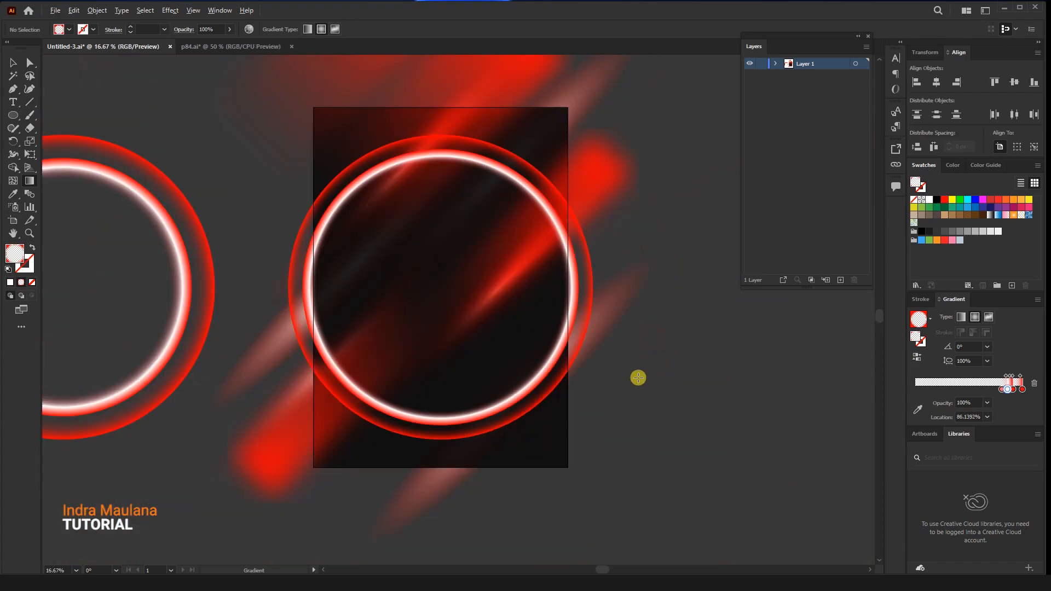
{"action": "scroll", "coordinate": [636, 362], "scroll_direction": "up", "scroll_amount": 2}
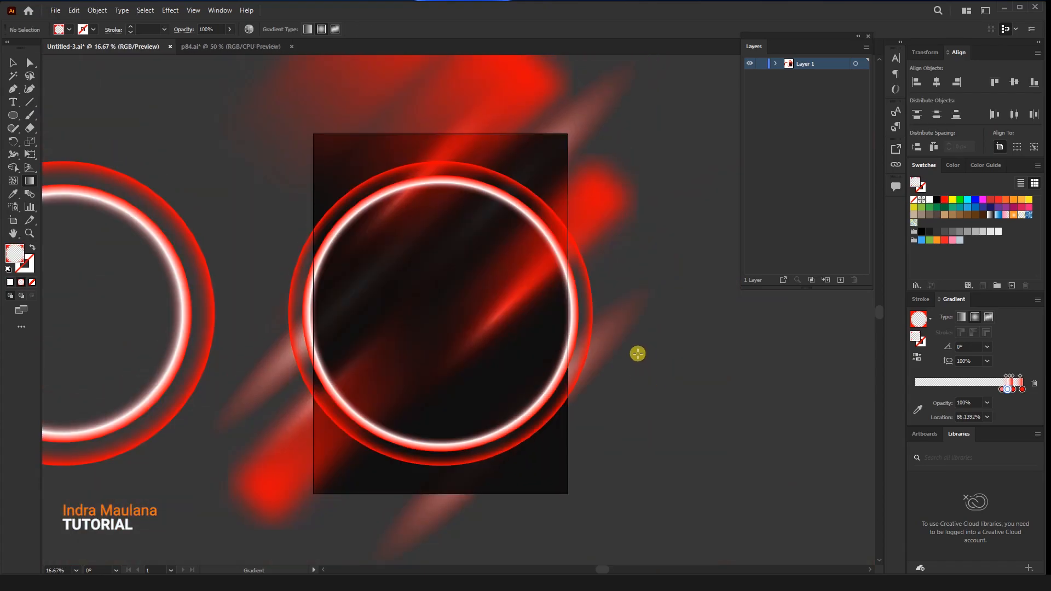
Stretch the centered ring into an ellipse about 4710 px wide and move it up on the artboard
{"action": "left_click", "coordinate": [20, 65]}
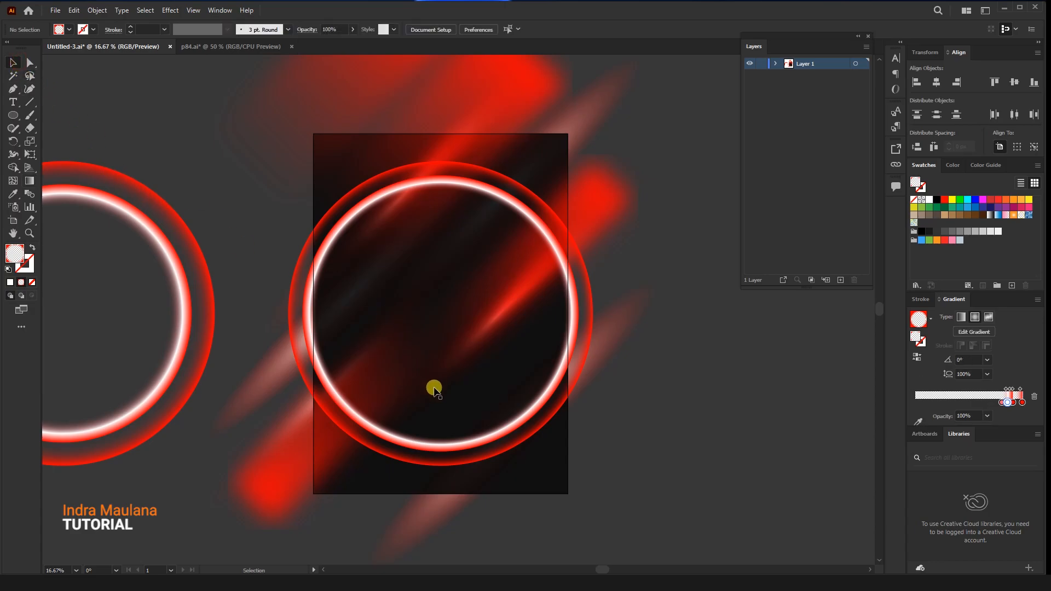
{"action": "left_click", "coordinate": [458, 446]}
{"action": "scroll", "coordinate": [465, 406], "scroll_direction": "down", "scroll_amount": 1}
{"action": "left_click_drag", "start_coordinate": [560, 333], "coordinate": [629, 335]}
{"action": "left_click_drag", "start_coordinate": [583, 384], "coordinate": [583, 336]}
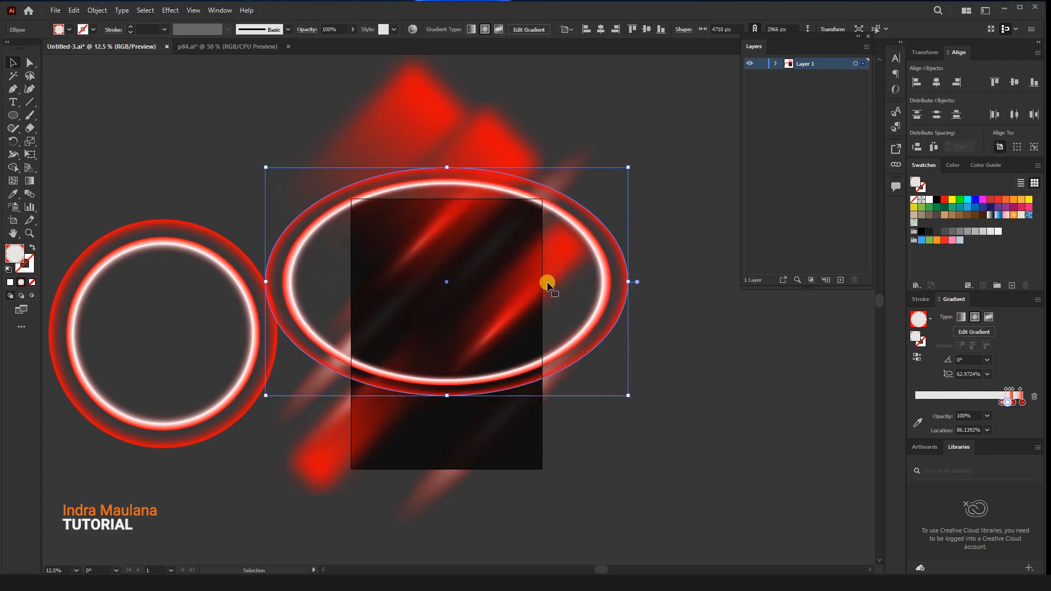
Display the transparency settings and place them beside the layer list
{"action": "left_click", "coordinate": [175, 11]}
{"action": "left_click", "coordinate": [174, 11]}
{"action": "left_click", "coordinate": [220, 11]}
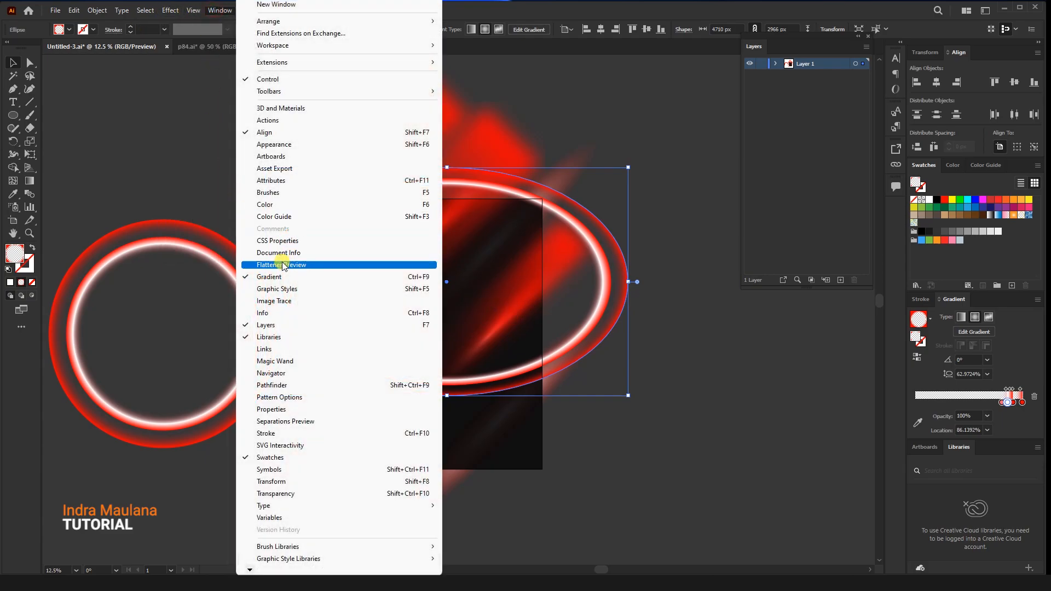
{"action": "left_click", "coordinate": [267, 493]}
{"action": "left_click_drag", "start_coordinate": [294, 422], "coordinate": [653, 80]}
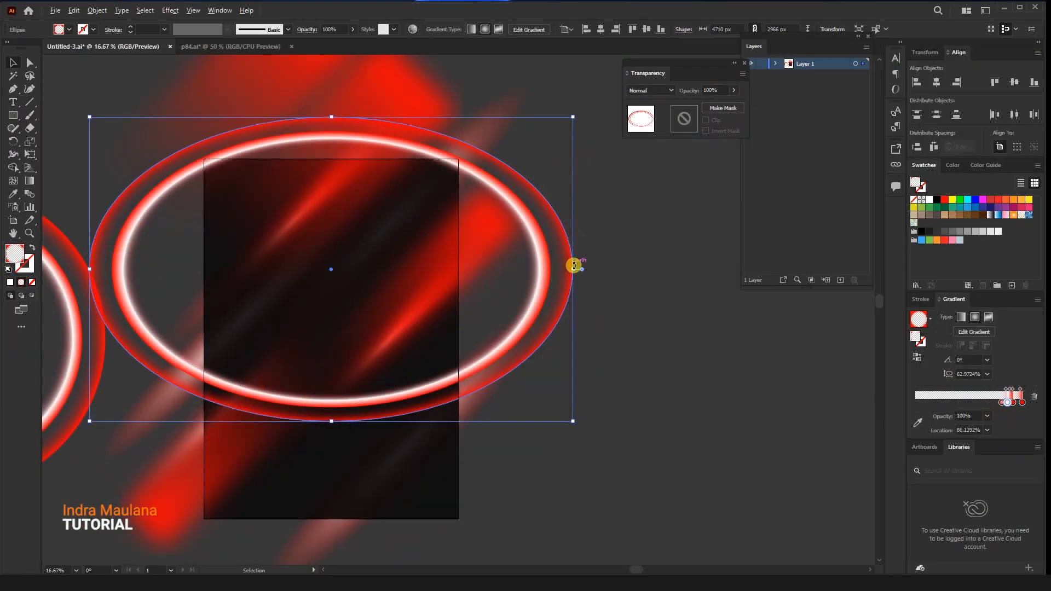
Narrow the glowing ellipse to about 3884 px wide and shift it slightly down
{"action": "left_click_drag", "start_coordinate": [574, 270], "coordinate": [504, 339]}
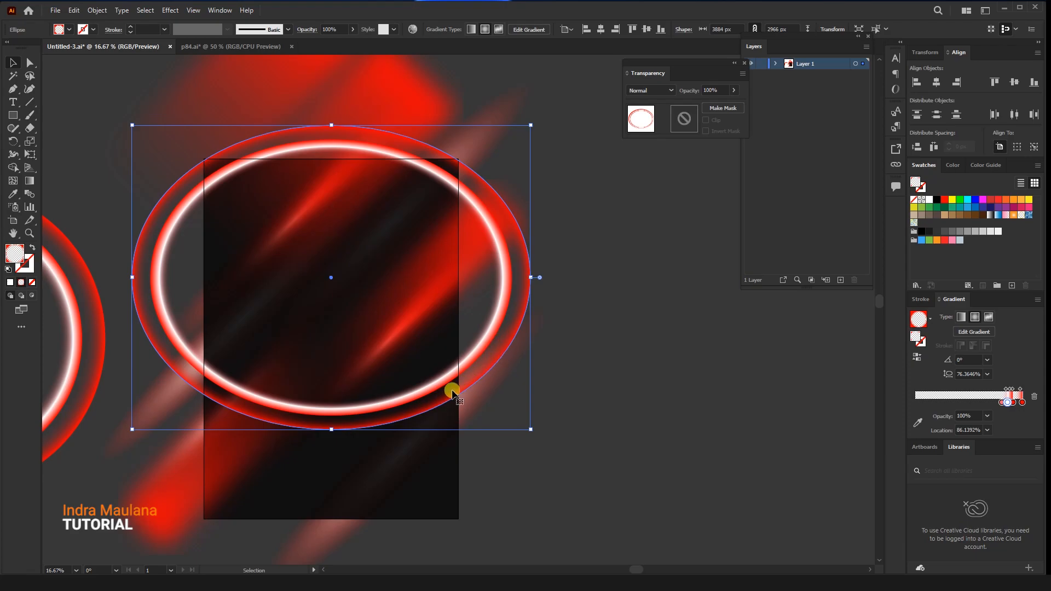
{"action": "scroll", "coordinate": [570, 296], "scroll_direction": "left", "scroll_amount": 3}
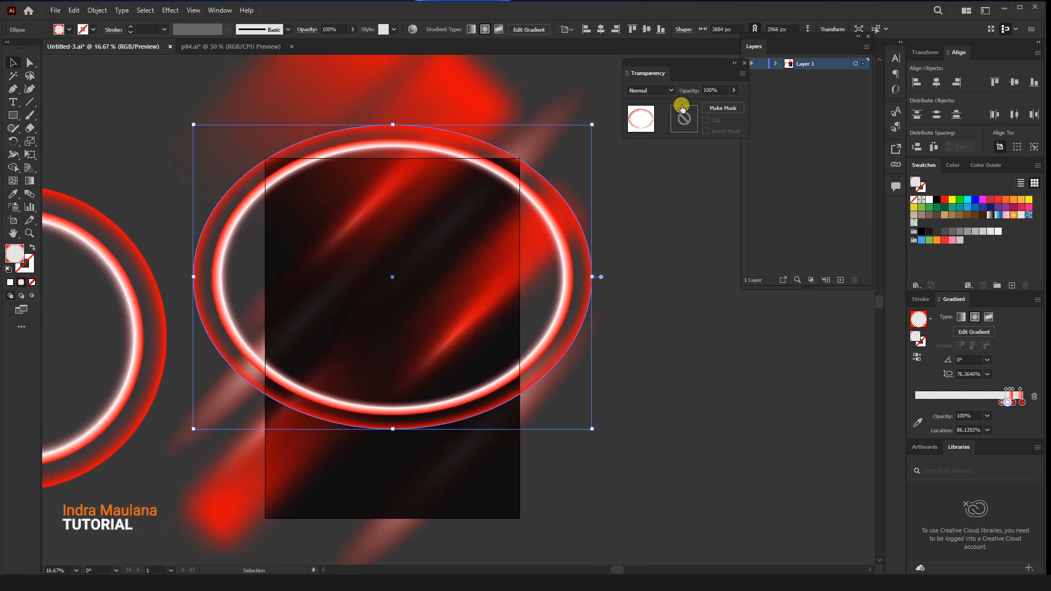
Add an opacity mask to the ellipse with a covering rectangle about 4448 × 3595 px, filled with the White, Black gradient
{"action": "left_click", "coordinate": [684, 115]}
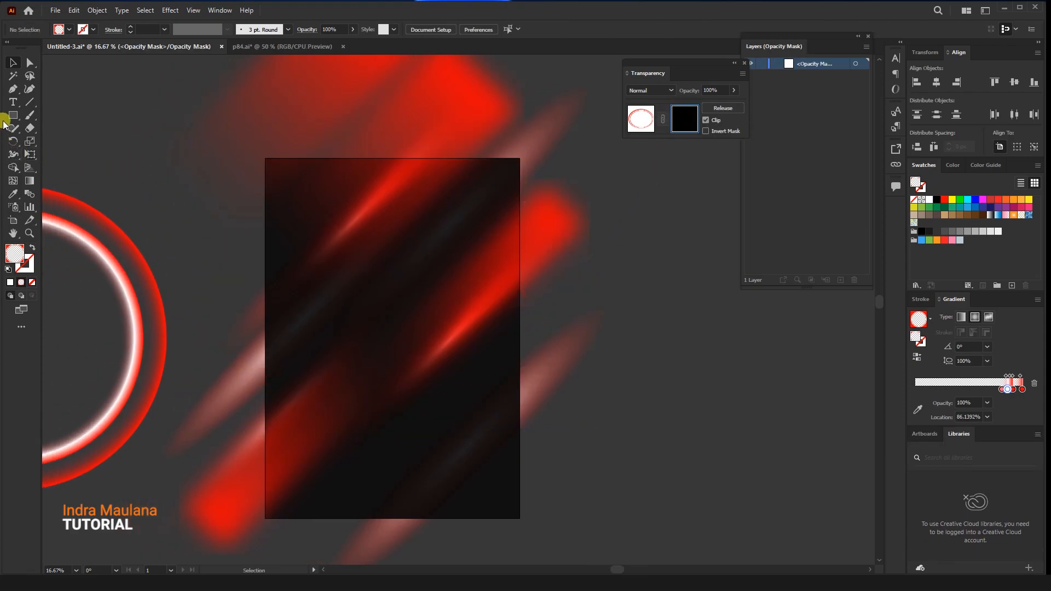
{"action": "left_click_drag", "start_coordinate": [171, 115], "coordinate": [631, 483]}
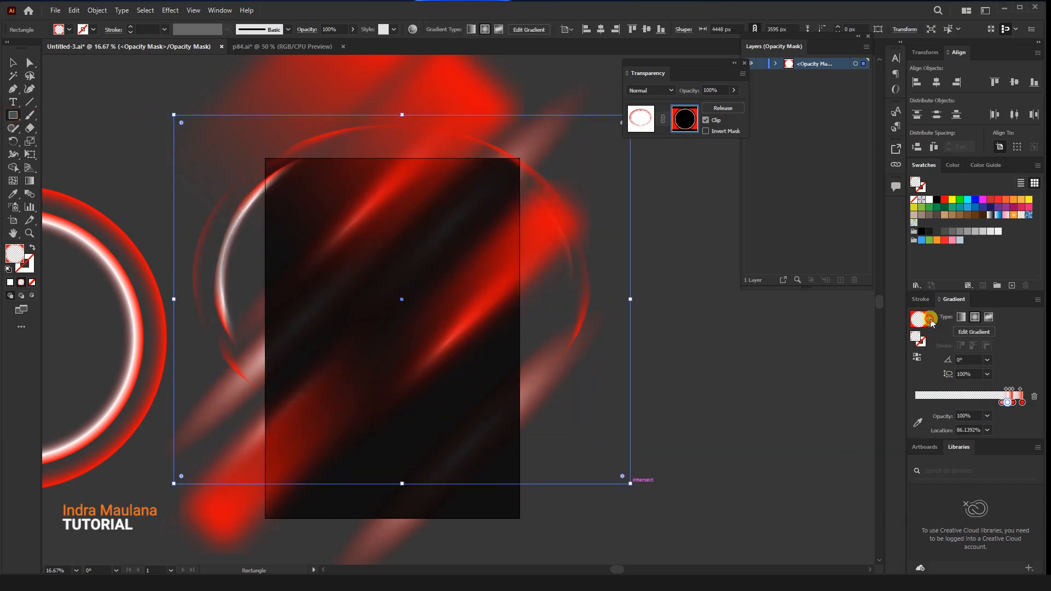
{"action": "left_click", "coordinate": [930, 319]}
{"action": "left_click", "coordinate": [858, 341]}
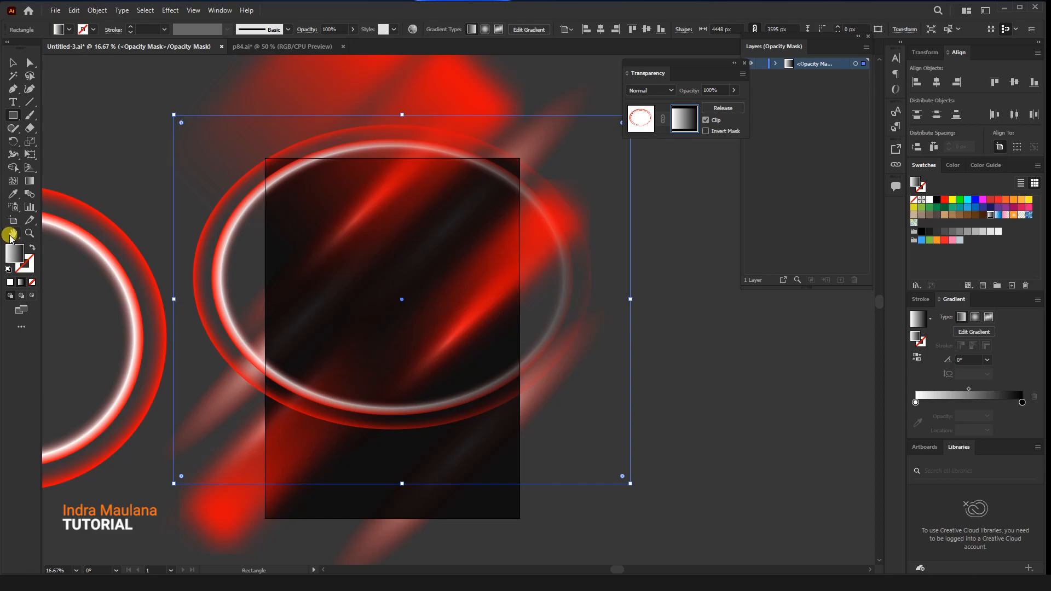
Run the mask gradient at 90° from white below to black above, move its midpoint toward white, and return to the artwork
{"action": "left_click", "coordinate": [29, 181]}
{"action": "left_click_drag", "start_coordinate": [420, 425], "coordinate": [402, 299]}
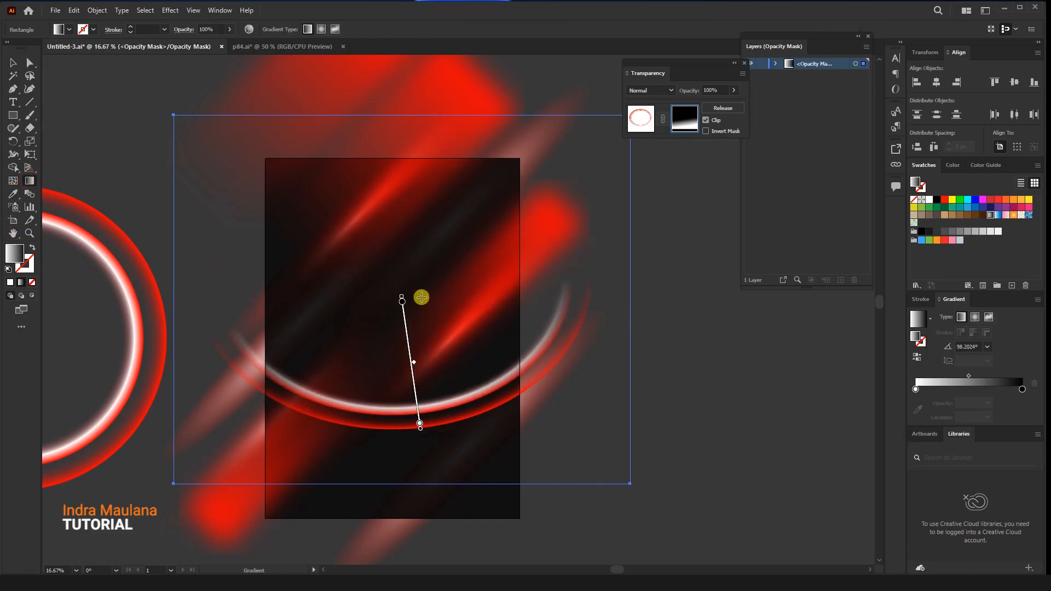
{"action": "left_click_drag", "start_coordinate": [384, 465], "coordinate": [365, 265]}
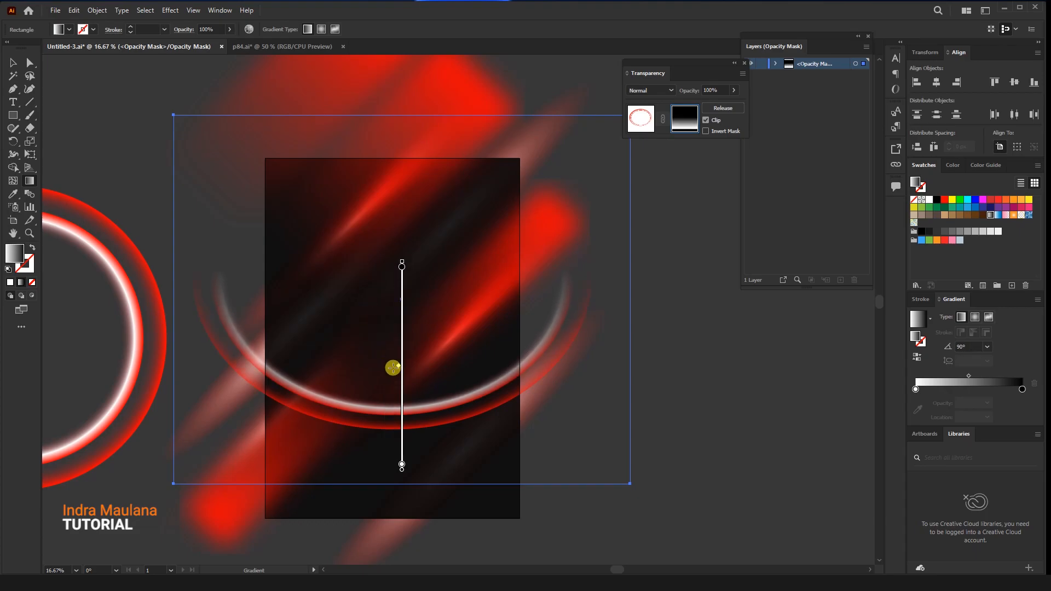
{"action": "left_click_drag", "start_coordinate": [399, 368], "coordinate": [398, 381]}
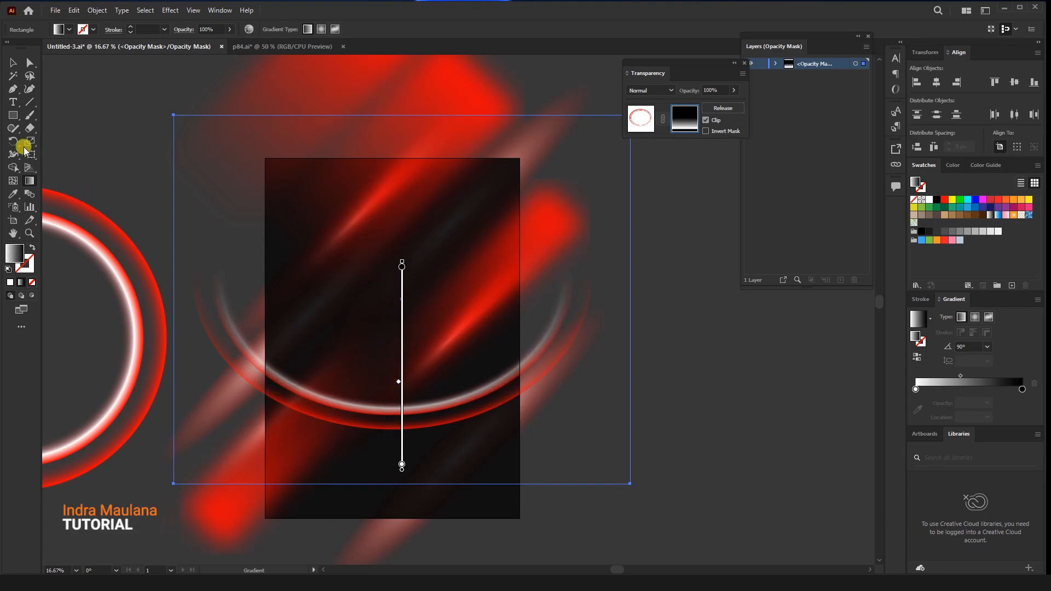
{"action": "left_click", "coordinate": [11, 62]}
{"action": "left_click", "coordinate": [647, 120]}
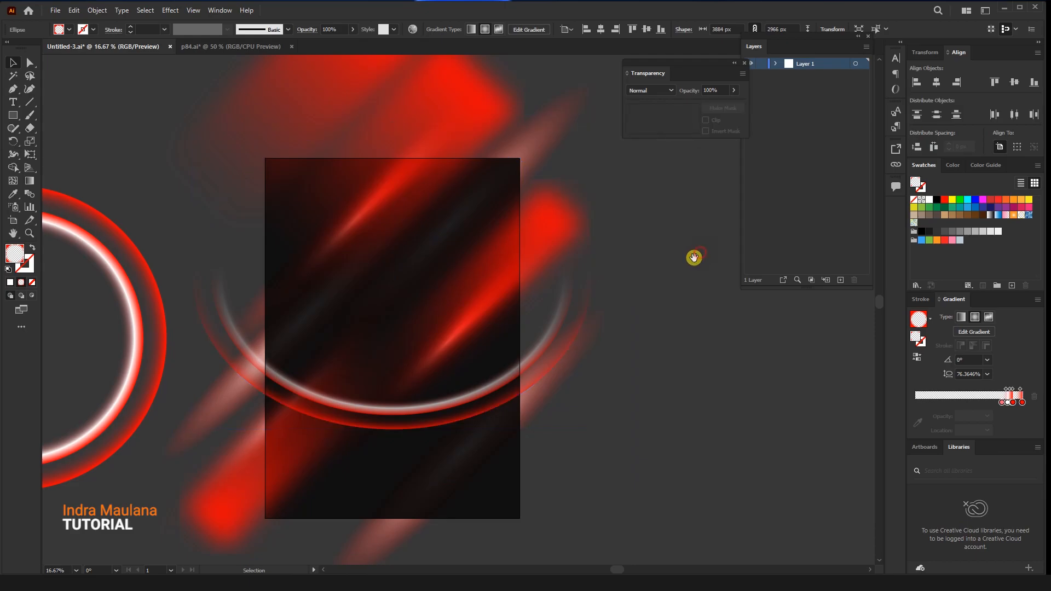
Select the spare circular ring beside the artboard and center it horizontally on the artboard
{"action": "left_click_drag", "start_coordinate": [694, 256], "coordinate": [730, 335]}
{"action": "left_click", "coordinate": [219, 428]}
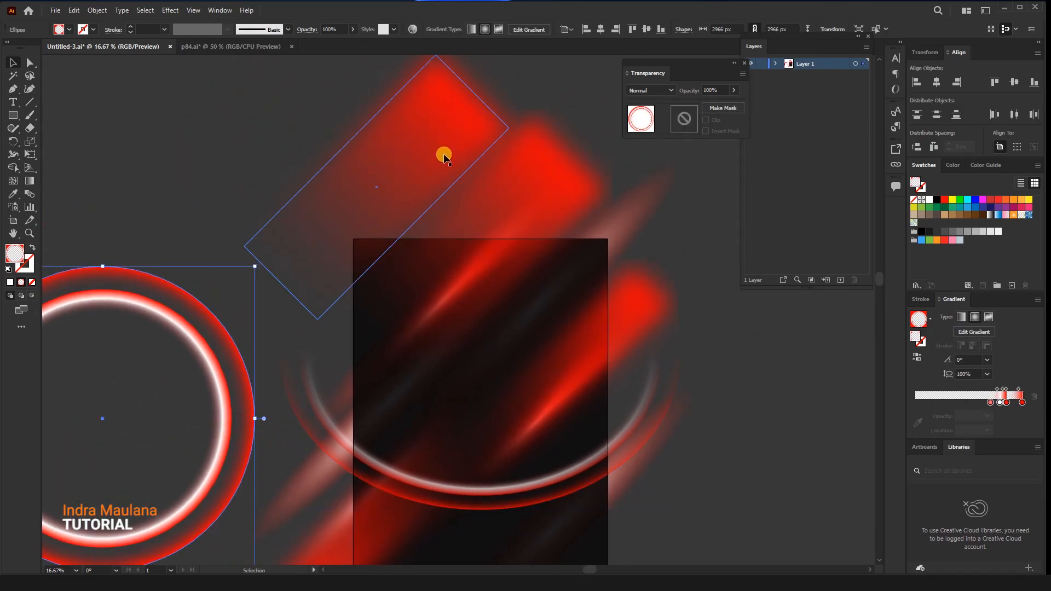
{"action": "left_click", "coordinate": [600, 29]}
{"action": "scroll", "coordinate": [528, 187], "scroll_direction": "down", "scroll_amount": 1}
{"action": "scroll", "coordinate": [529, 188], "scroll_direction": "right", "scroll_amount": 1}
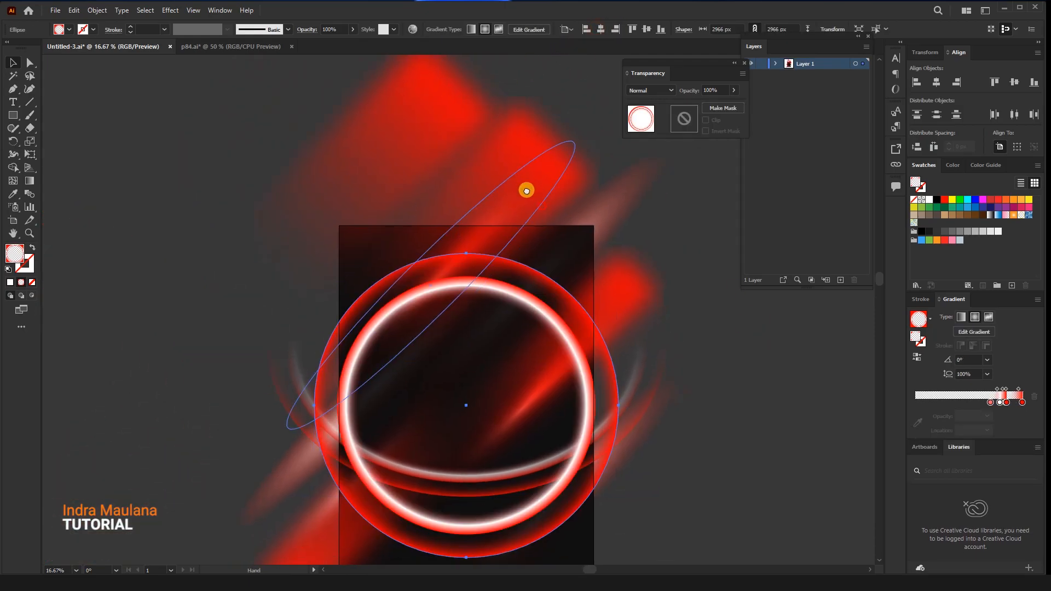
Scale the circular ring down to about 2054 px in diameter and position it over the artboard's upper edge
{"action": "left_click_drag", "start_coordinate": [614, 259], "coordinate": [566, 300]}
{"action": "left_click_drag", "start_coordinate": [540, 345], "coordinate": [534, 208]}
{"action": "scroll", "coordinate": [553, 355], "scroll_direction": "up", "scroll_amount": 1}
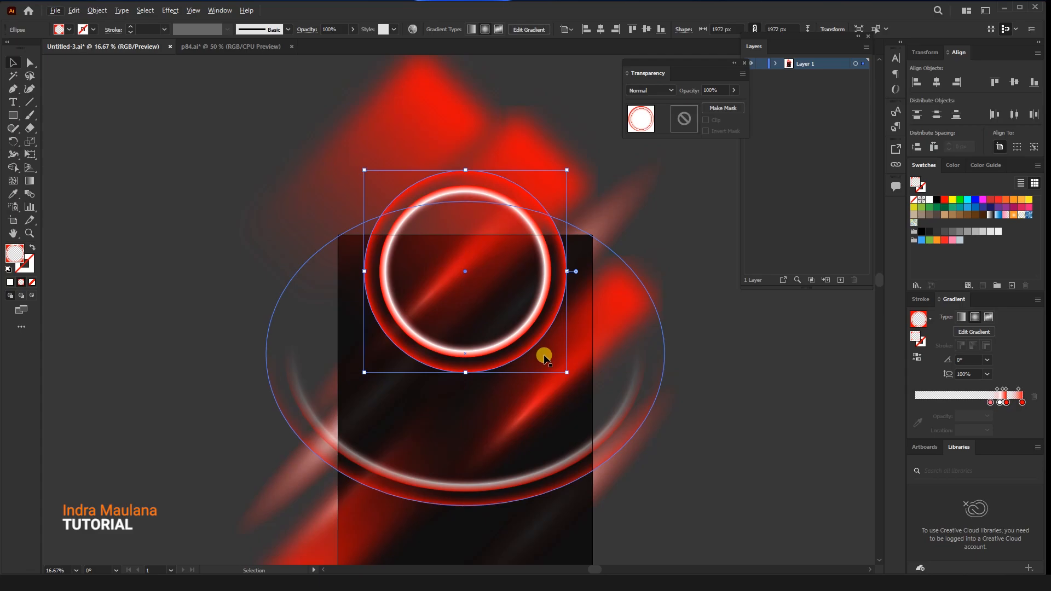
{"action": "key", "text": "ctrl+shift+a"}
{"action": "left_click_drag", "start_coordinate": [522, 344], "coordinate": [520, 355]}
{"action": "left_click_drag", "start_coordinate": [566, 384], "coordinate": [571, 385]}
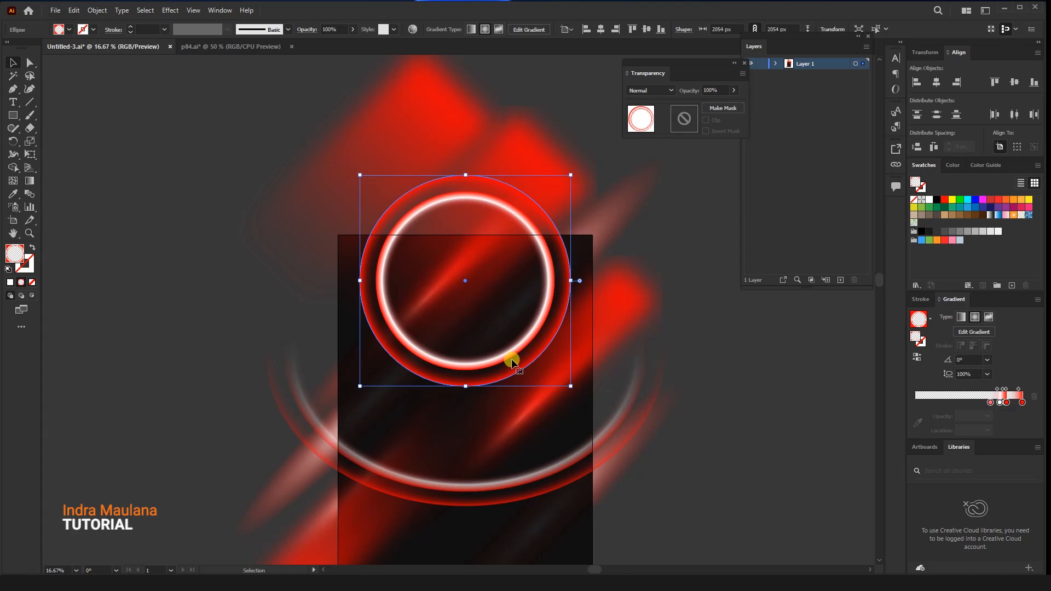
Add an opacity mask to the small ring with a covering rectangle about 2970 × 2762 px, filled with the White, Black gradient
{"action": "left_click", "coordinate": [680, 125]}
{"action": "left_click", "coordinate": [31, 120]}
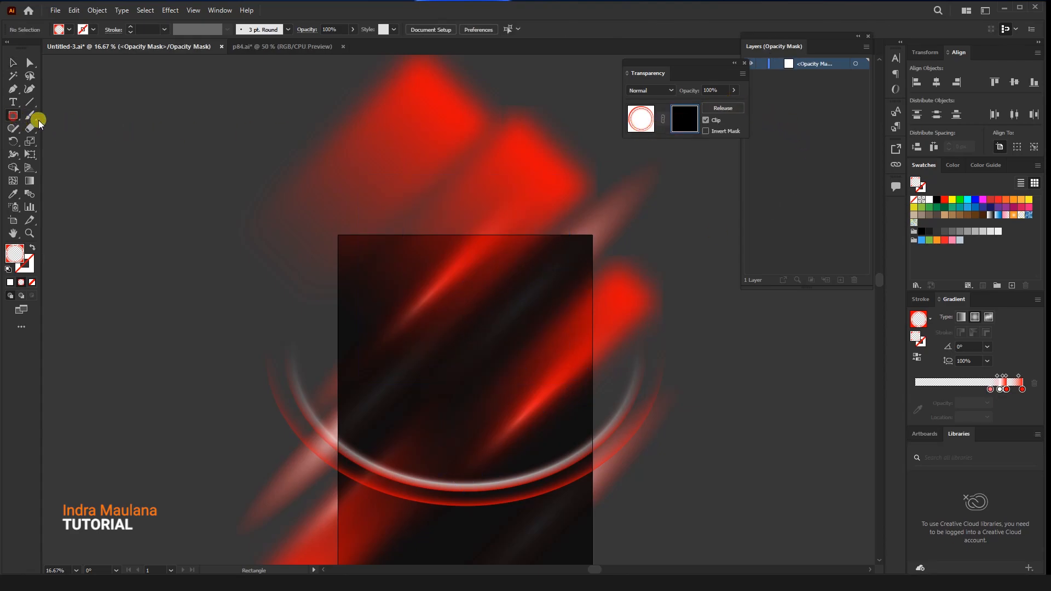
{"action": "left_click_drag", "start_coordinate": [320, 140], "coordinate": [624, 422]}
{"action": "left_click", "coordinate": [918, 319]}
{"action": "left_click", "coordinate": [930, 320]}
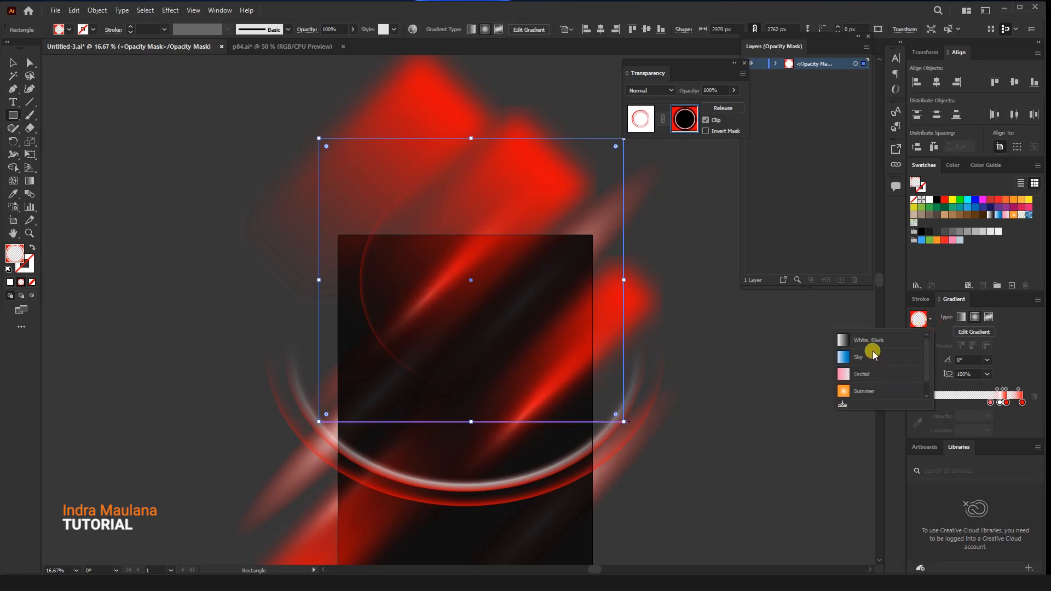
{"action": "left_click", "coordinate": [877, 344]}
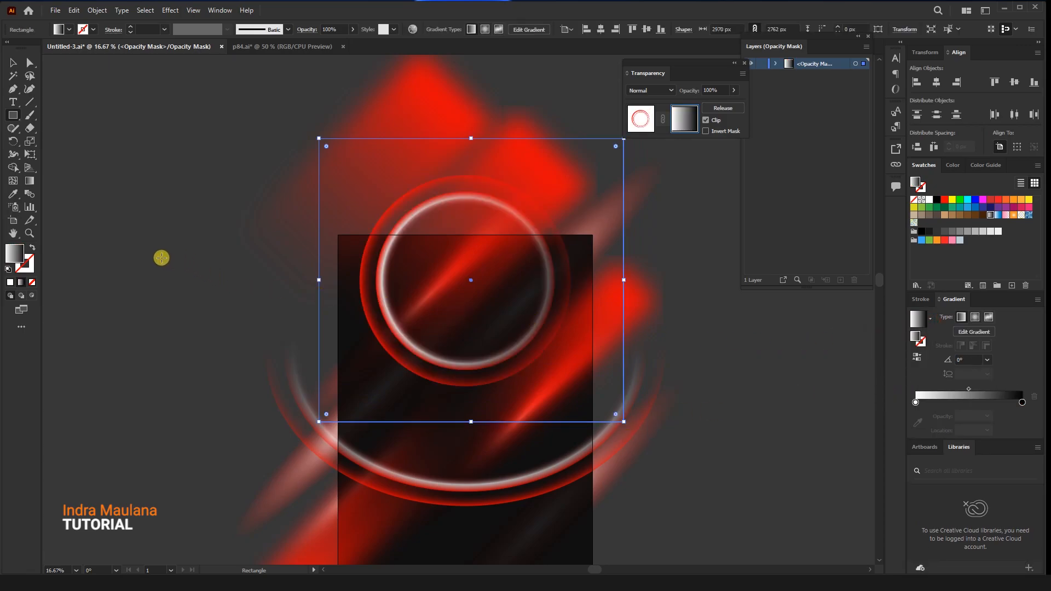
Run the mask gradient vertically from white above the small ring to black near its lower edge, and return to the artwork
{"action": "left_click", "coordinate": [29, 181]}
{"action": "left_click_drag", "start_coordinate": [455, 361], "coordinate": [444, 255]}
{"action": "left_click_drag", "start_coordinate": [469, 209], "coordinate": [471, 407]}
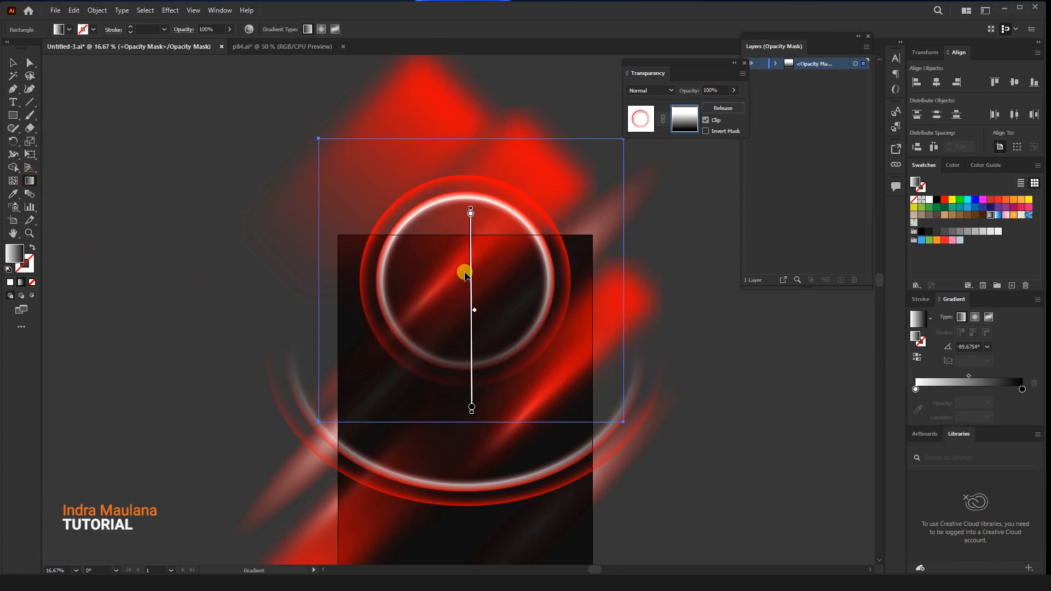
{"action": "left_click_drag", "start_coordinate": [467, 253], "coordinate": [467, 224]}
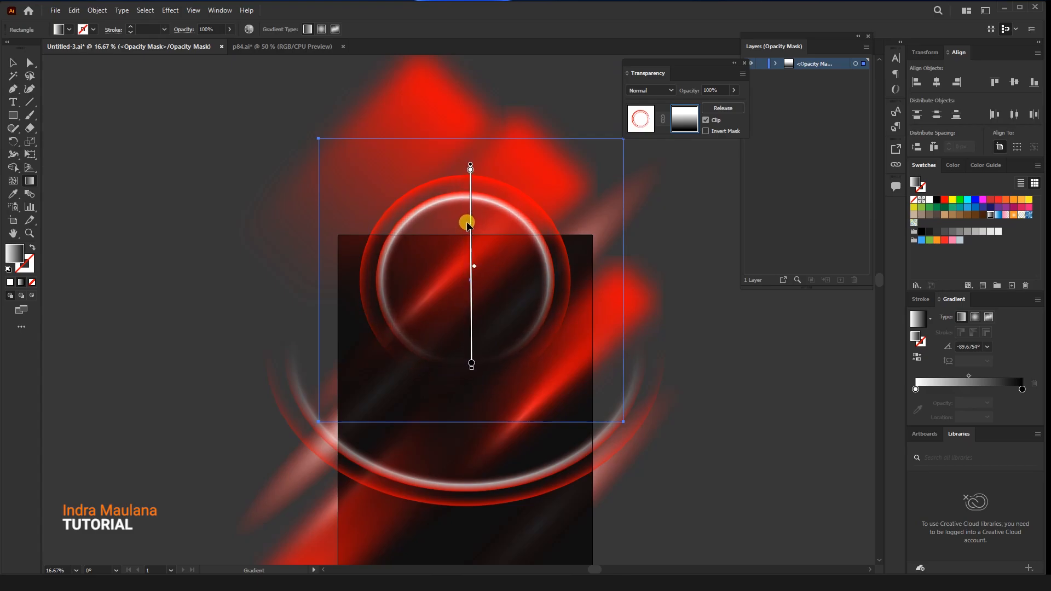
{"action": "key", "text": "v"}
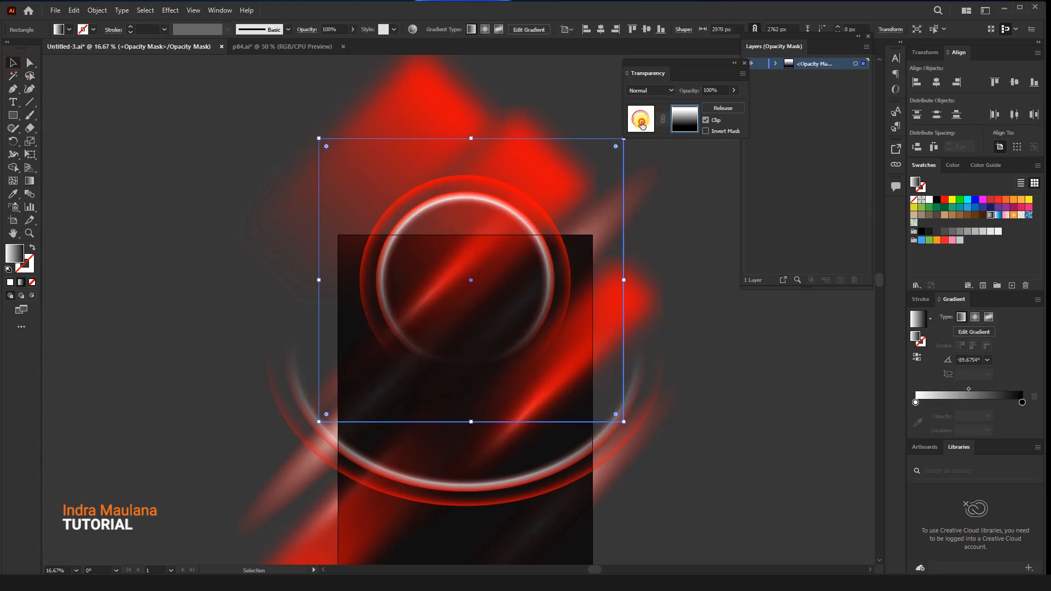
{"action": "left_click", "coordinate": [641, 122]}
{"action": "left_click", "coordinate": [763, 441]}
{"action": "left_click_drag", "start_coordinate": [765, 469], "coordinate": [750, 410]}
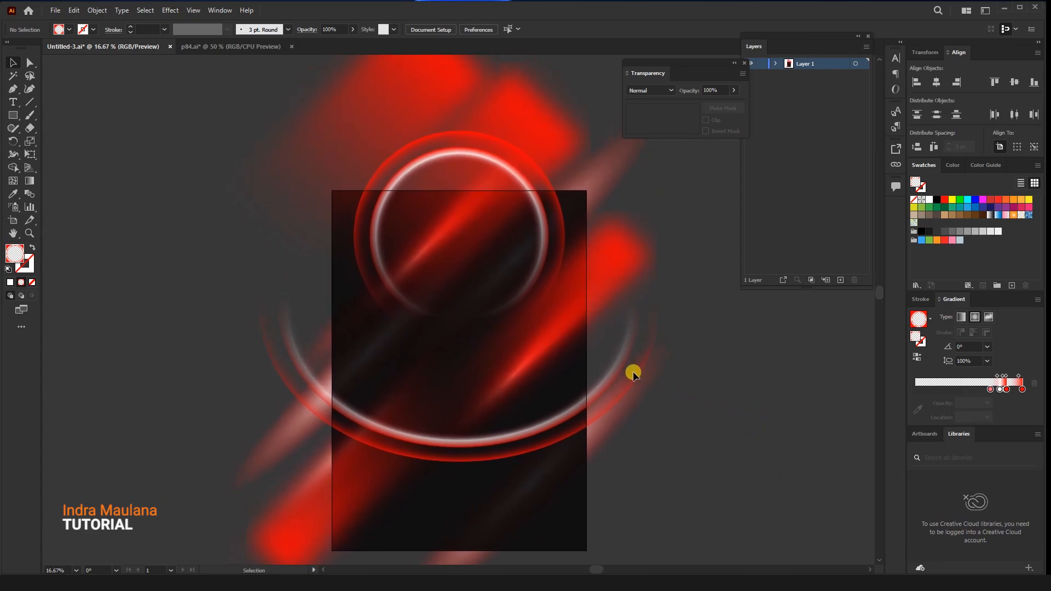
Create a new 2480 × 3508 px portrait document in CMYK color mode
{"action": "left_click", "coordinate": [15, 116]}
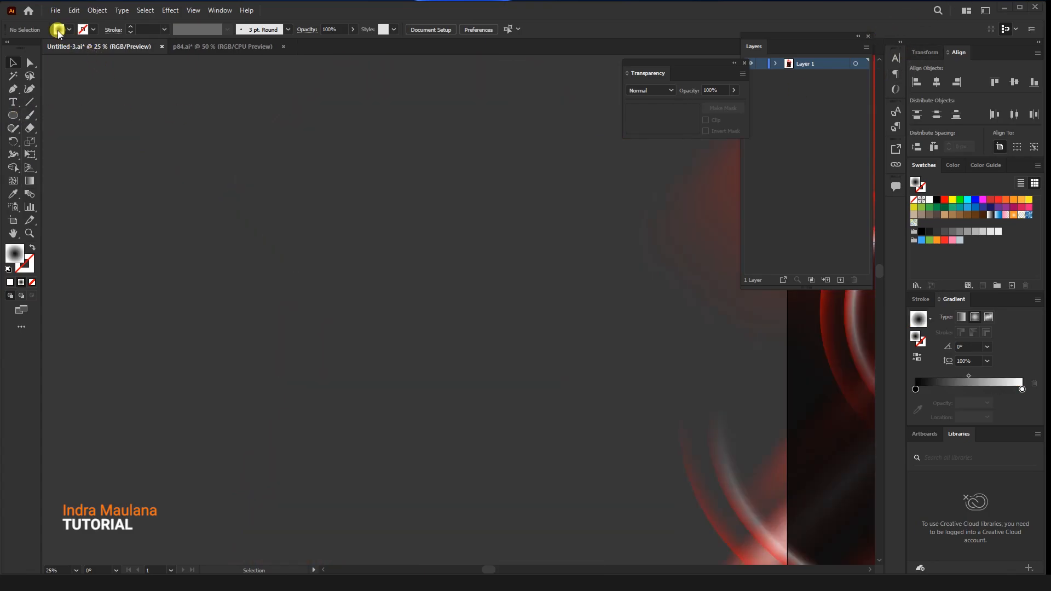
{"action": "left_click", "coordinate": [55, 10]}
{"action": "left_click", "coordinate": [77, 22]}
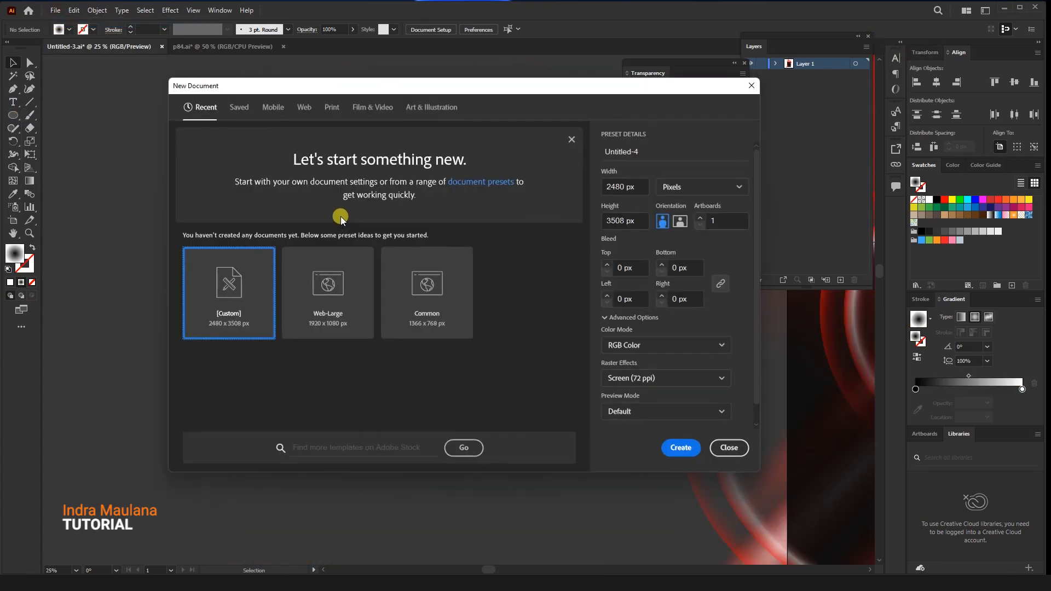
{"action": "left_click", "coordinate": [667, 345]}
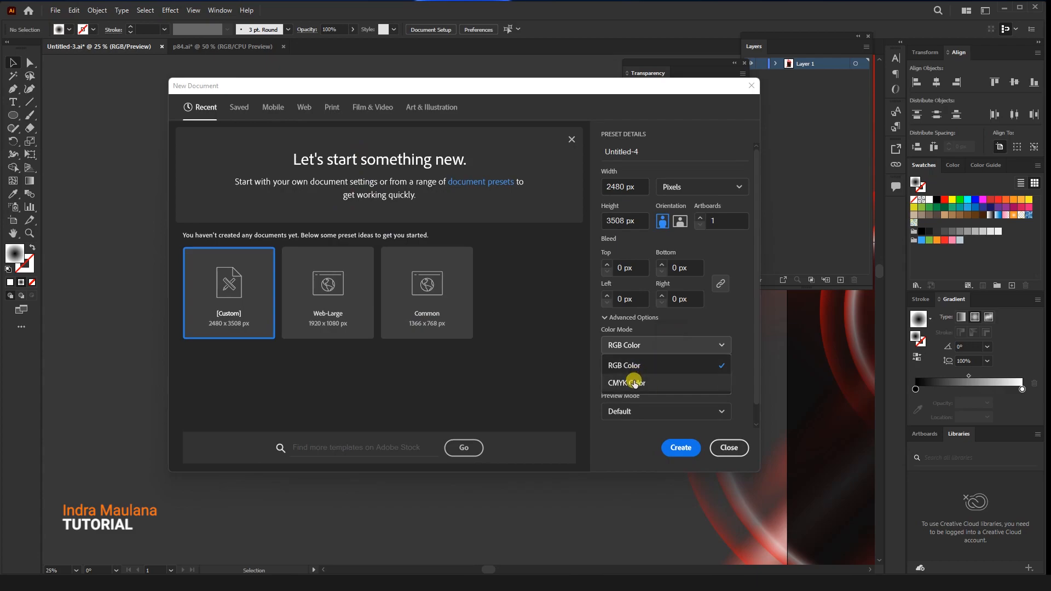
{"action": "left_click", "coordinate": [642, 407]}
{"action": "left_click", "coordinate": [629, 347]}
{"action": "left_click", "coordinate": [630, 363]}
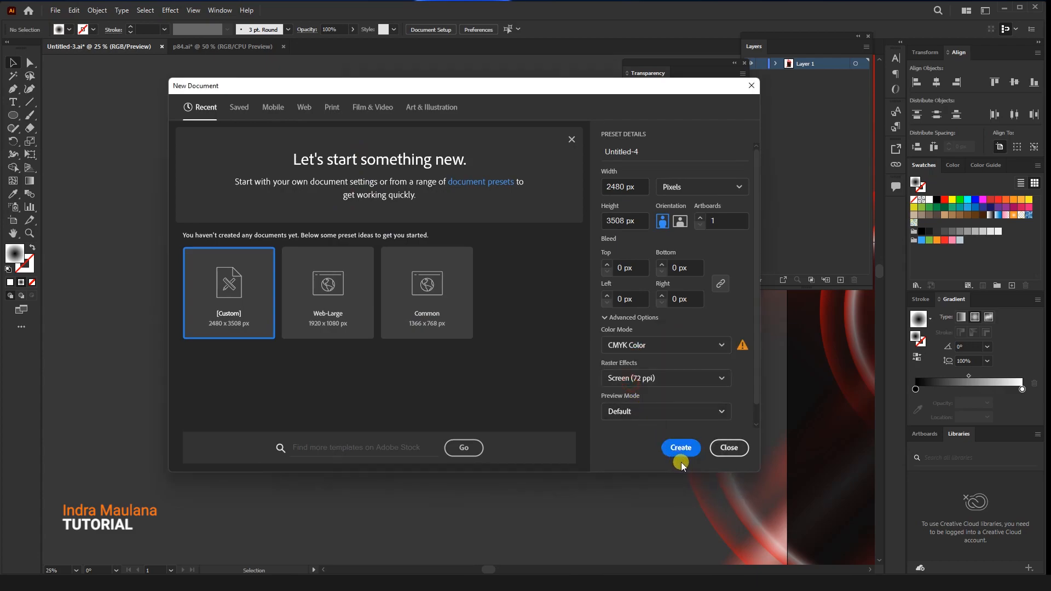
{"action": "left_click", "coordinate": [681, 447]}
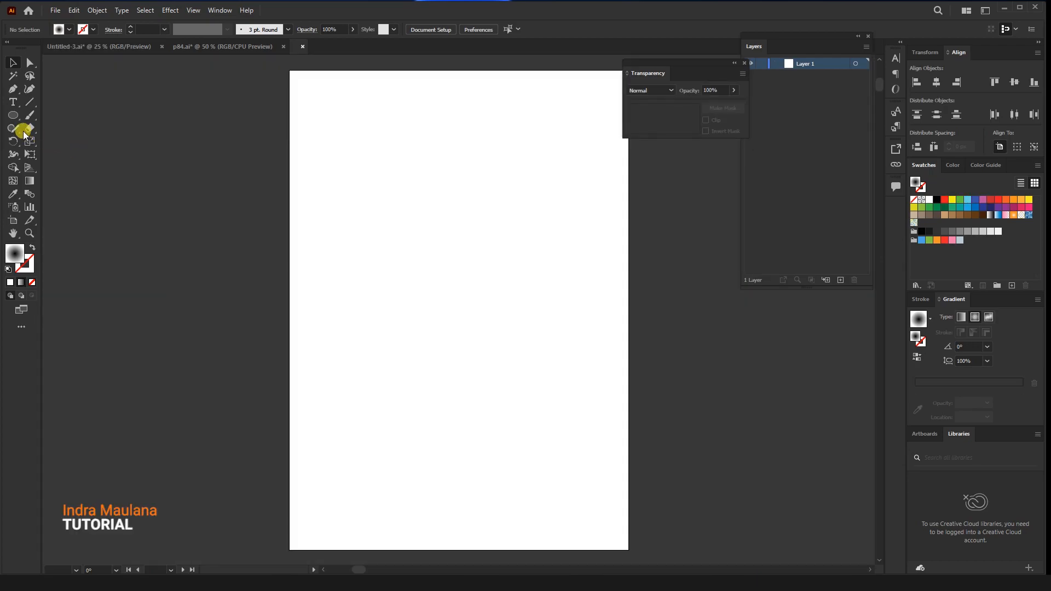
Draw a circle about 1792 px in diameter near the middle of the artboard
{"action": "left_click", "coordinate": [12, 115]}
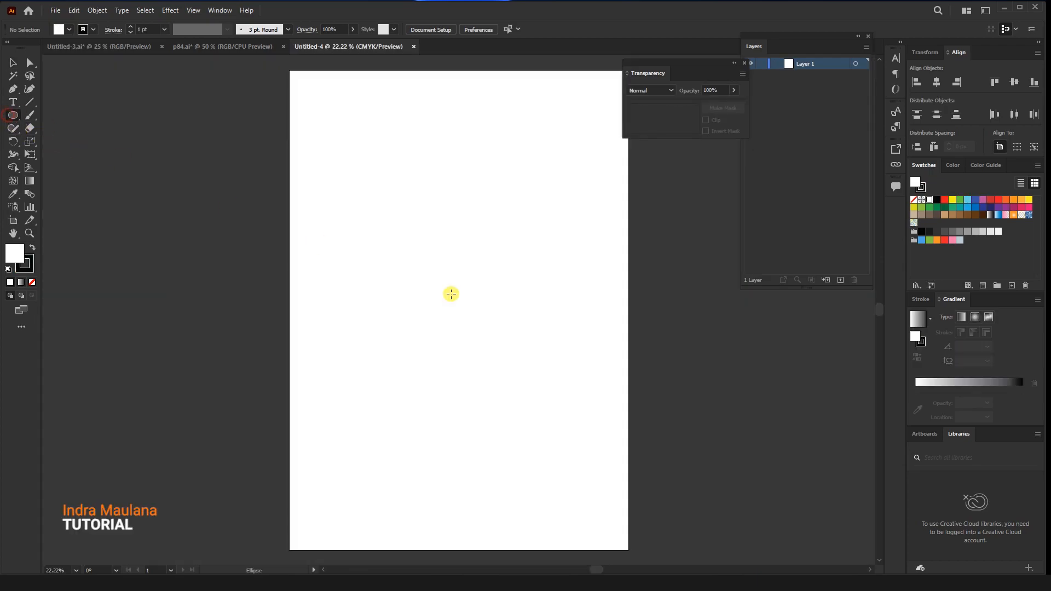
{"action": "left_click_drag", "start_coordinate": [554, 375], "coordinate": [601, 428]}
{"action": "left_click", "coordinate": [13, 62]}
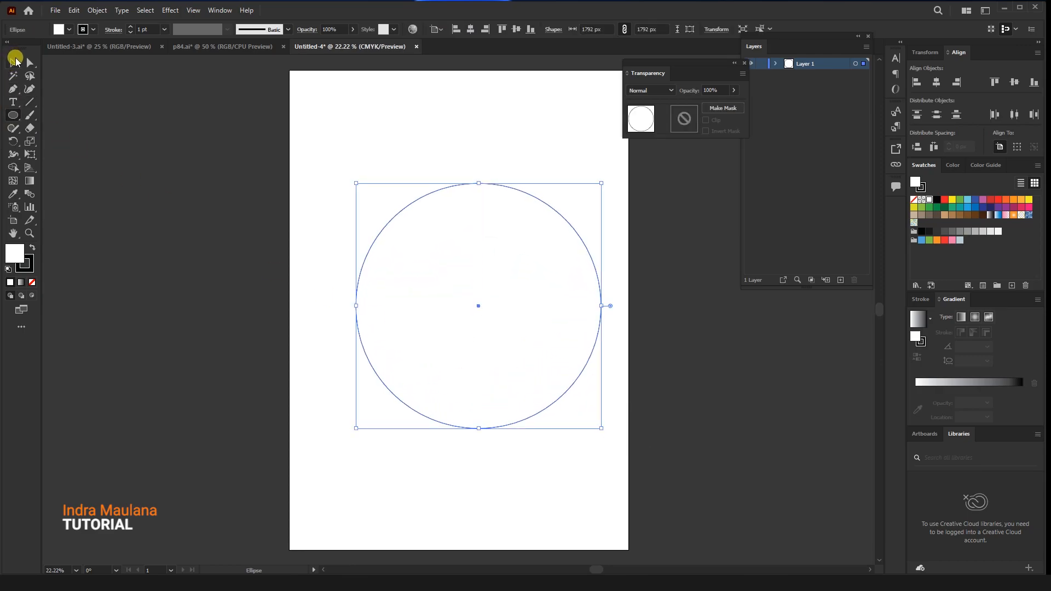
Fill the circle with a reversed radial gradient, black at the centre to white at the edge, and remove its stroke
{"action": "left_click", "coordinate": [33, 248]}
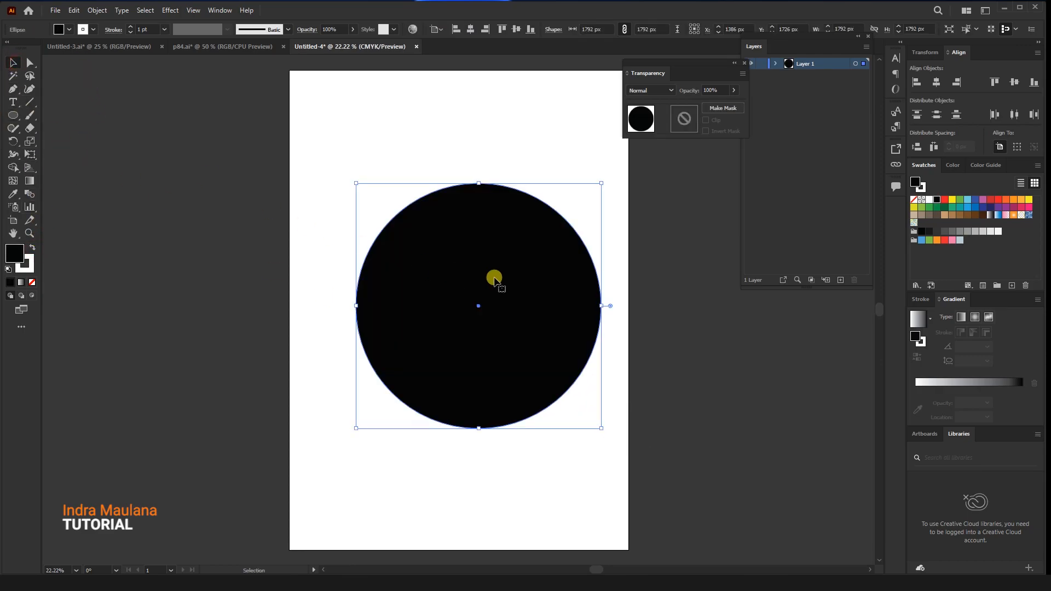
{"action": "left_click", "coordinate": [954, 381]}
{"action": "left_click", "coordinate": [975, 317]}
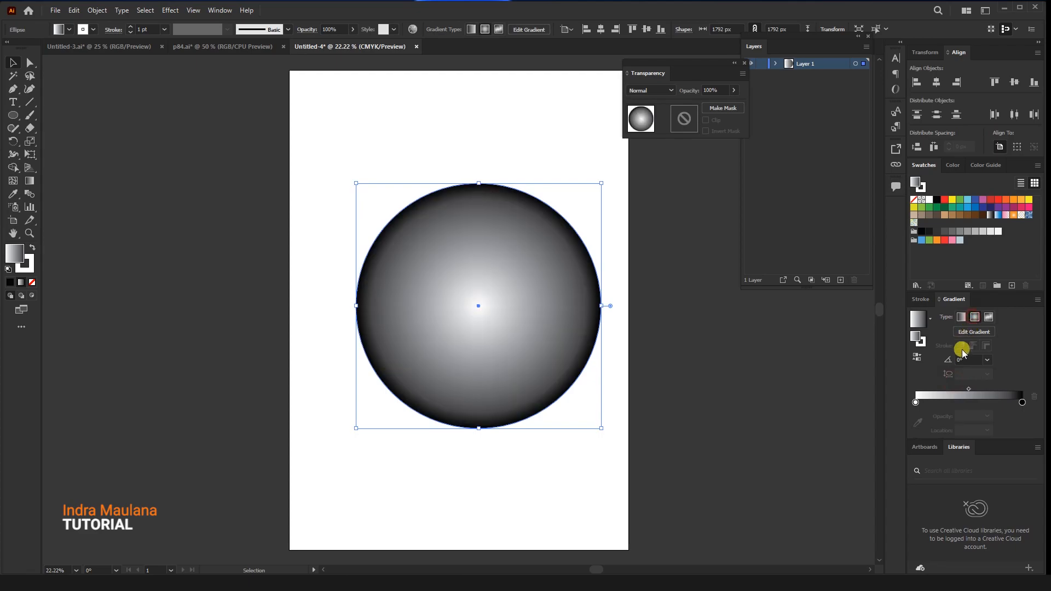
{"action": "left_click", "coordinate": [915, 357]}
{"action": "left_click_drag", "start_coordinate": [591, 321], "coordinate": [542, 325]}
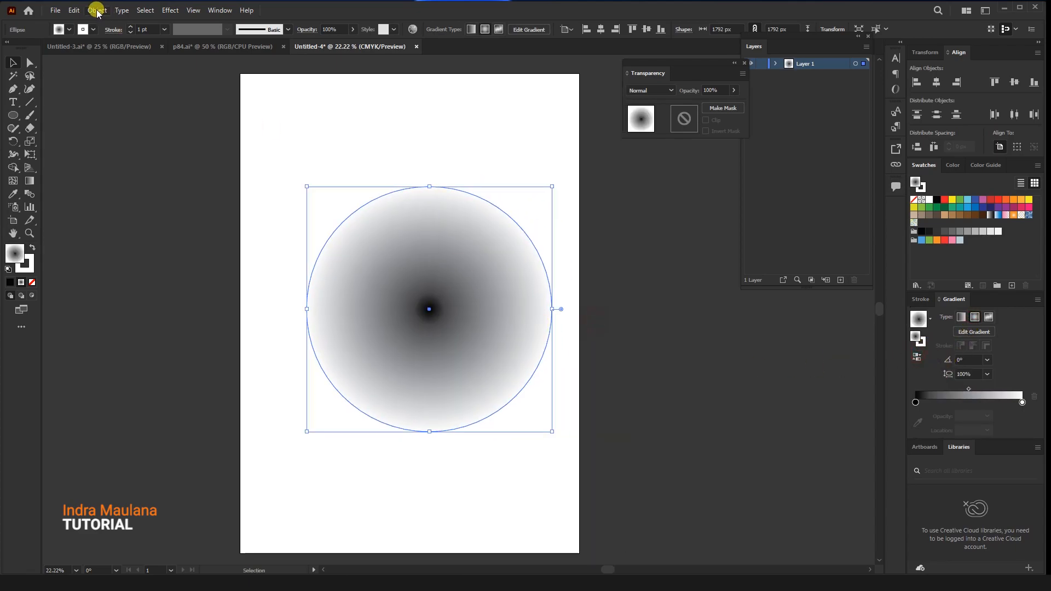
{"action": "left_click", "coordinate": [83, 29]}
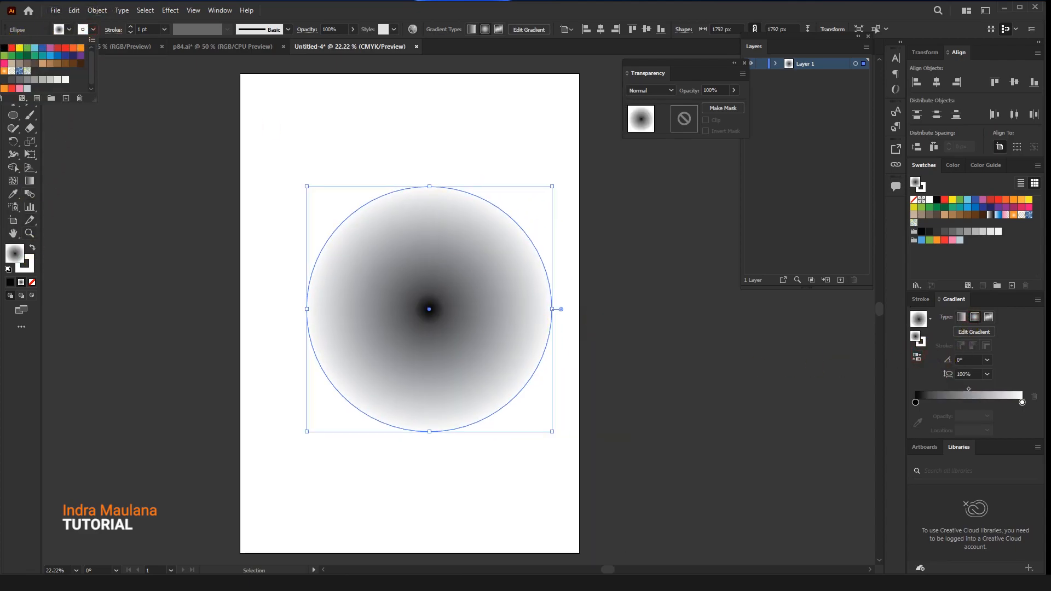
{"action": "left_click", "coordinate": [0, 48]}
{"action": "left_click", "coordinate": [157, 199]}
{"action": "left_click", "coordinate": [497, 234]}
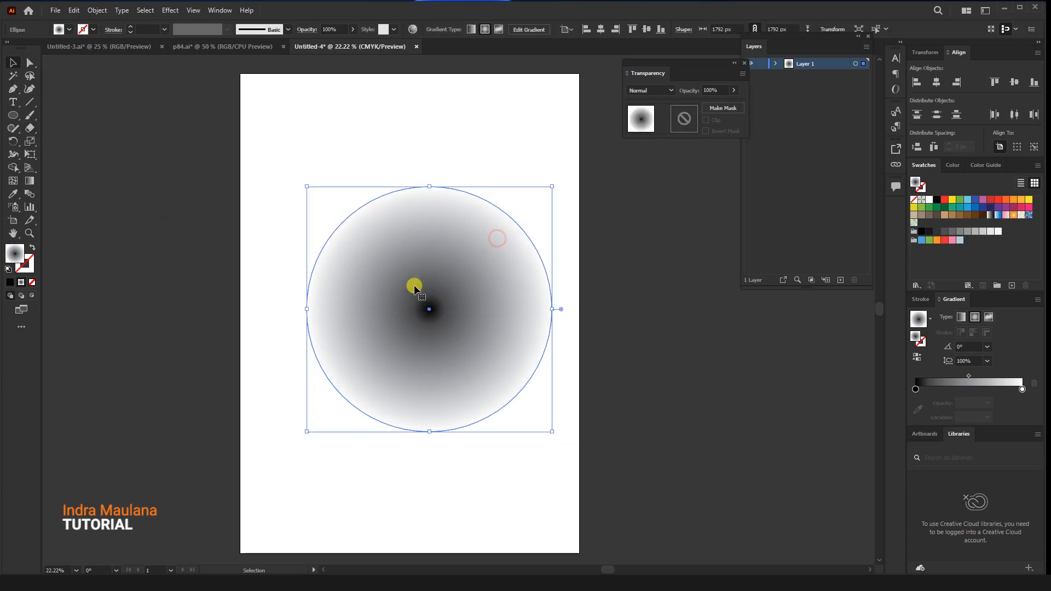
Apply the Pixelate effect Color Halftone to the gradient circle
{"action": "left_click", "coordinate": [170, 10]}
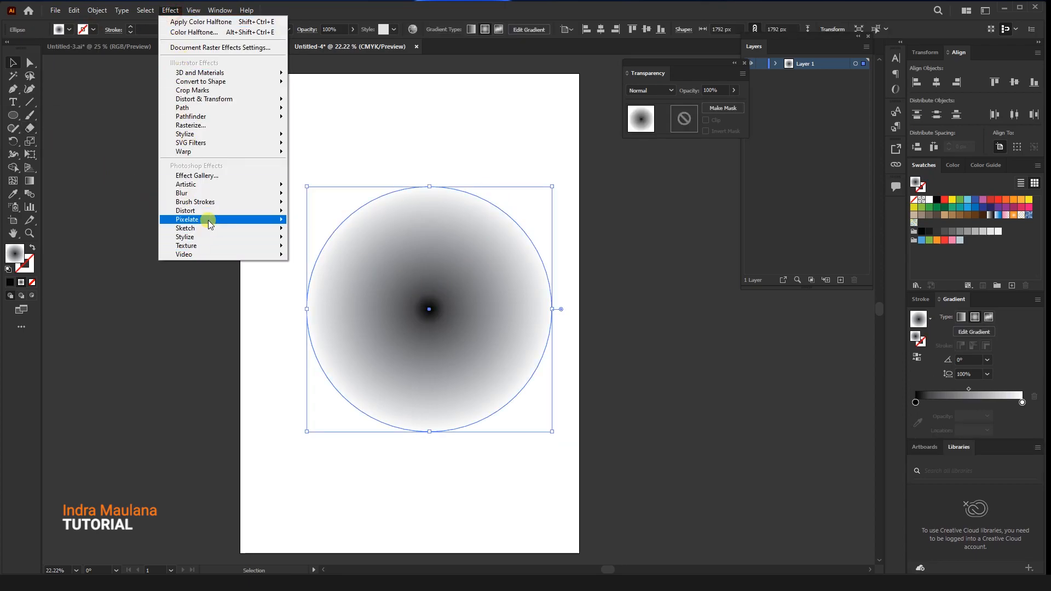
{"action": "mouse_move", "coordinate": [208, 219]}
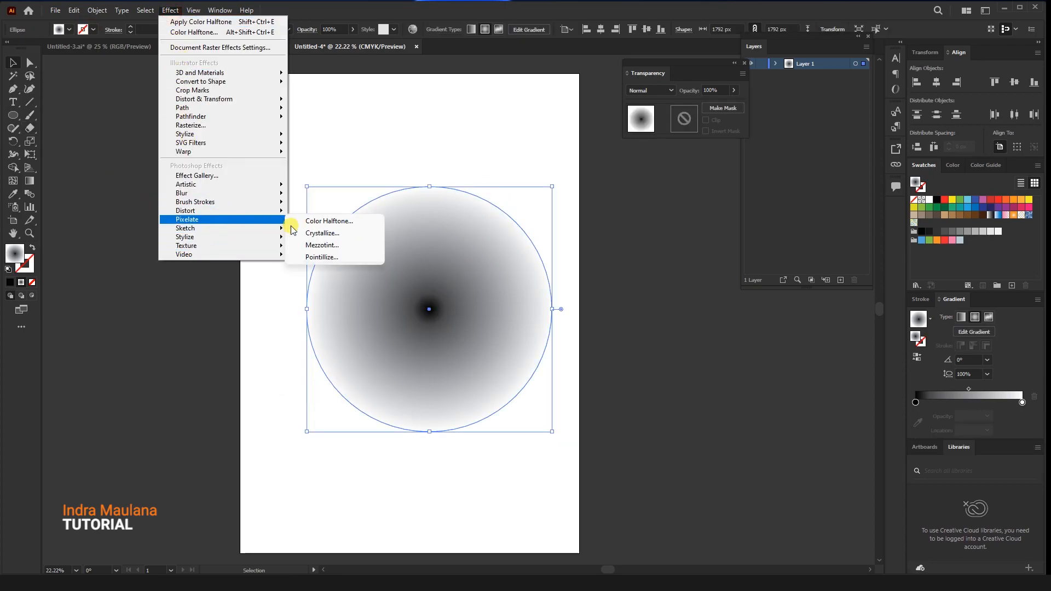
{"action": "left_click", "coordinate": [338, 224]}
{"action": "left_click", "coordinate": [422, 169]}
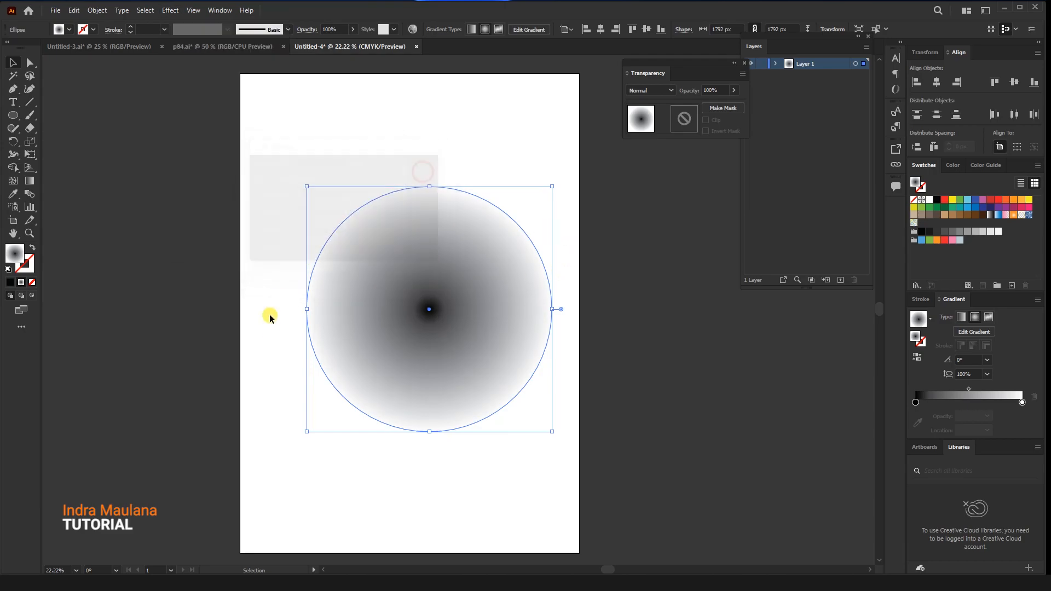
{"action": "scroll", "coordinate": [472, 323], "scroll_direction": "up", "scroll_amount": 1}
{"action": "left_click_drag", "start_coordinate": [447, 314], "coordinate": [433, 305]}
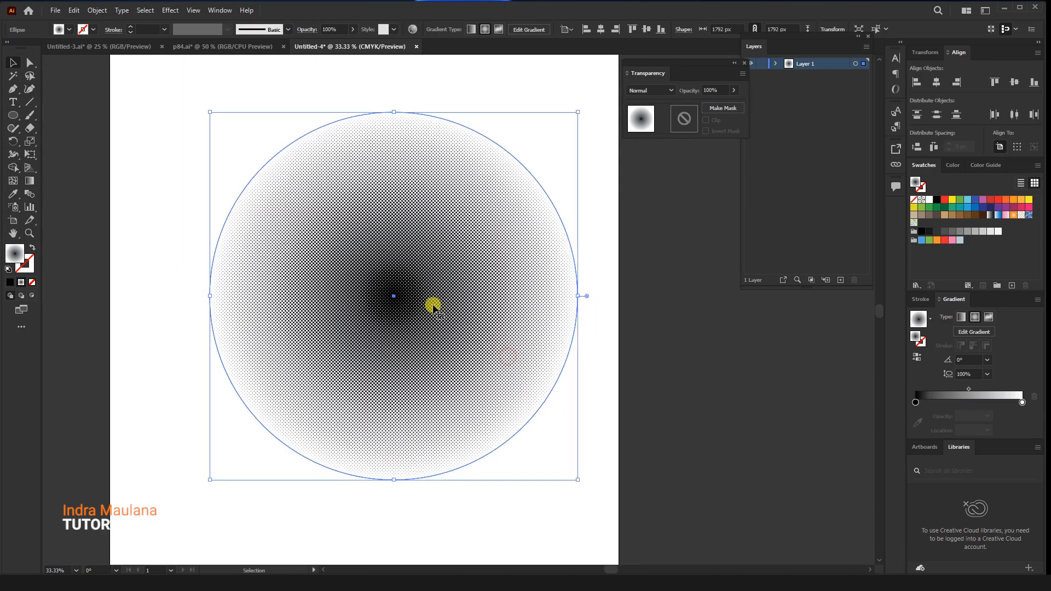
{"action": "scroll", "coordinate": [433, 304], "scroll_direction": "up", "scroll_amount": 2}
{"action": "scroll", "coordinate": [433, 303], "scroll_direction": "down", "scroll_amount": 1}
Reapply Color Halftone to the circle with a larger maximum radius for much coarser dots
{"action": "left_click", "coordinate": [220, 10]}
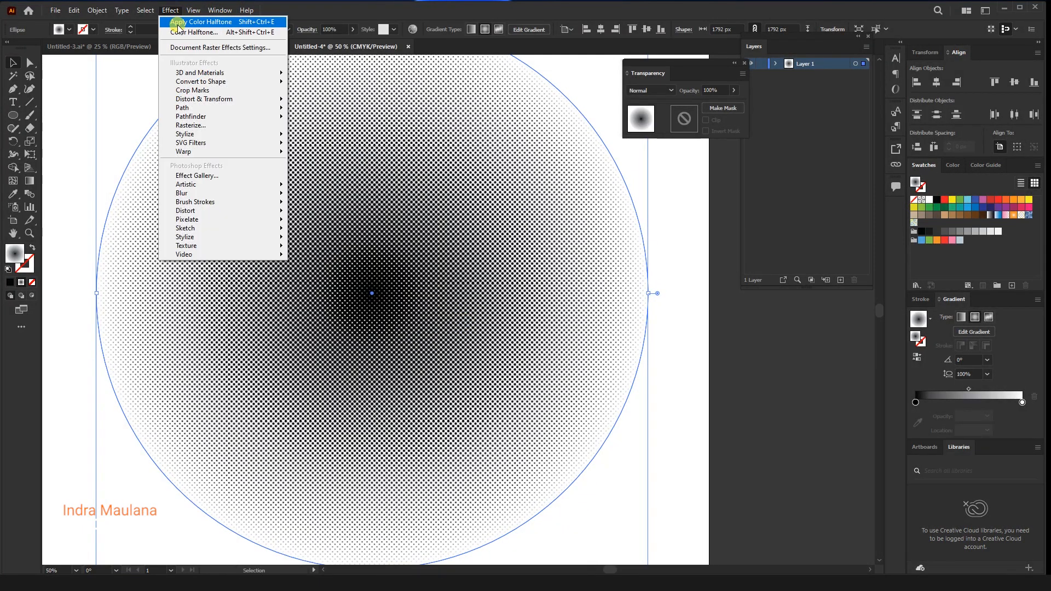
{"action": "left_click", "coordinate": [180, 22]}
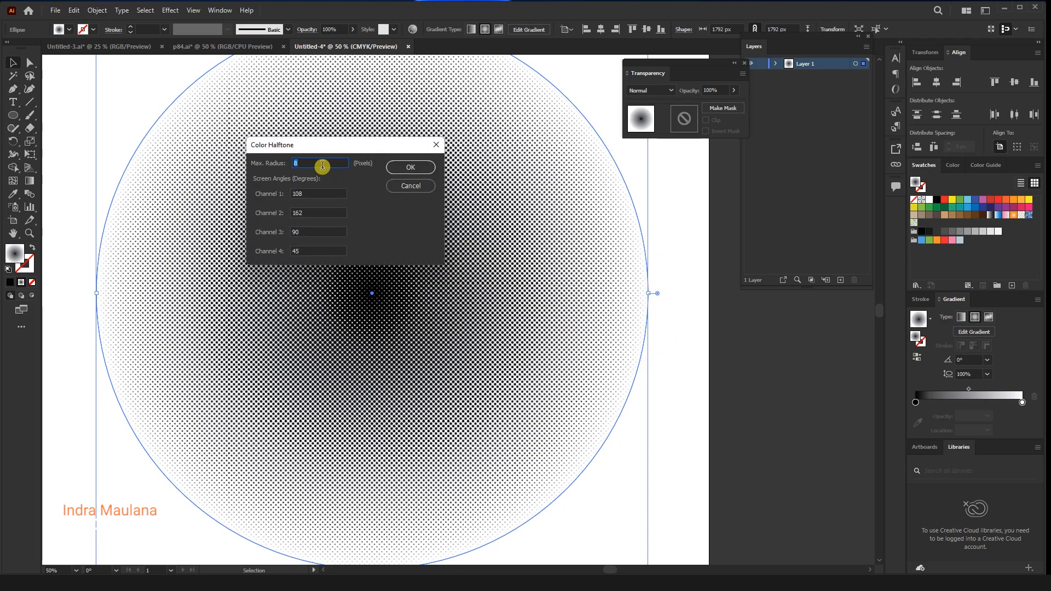
{"action": "key", "text": "Return"}
{"action": "scroll", "coordinate": [499, 387], "scroll_direction": "down", "scroll_amount": 3}
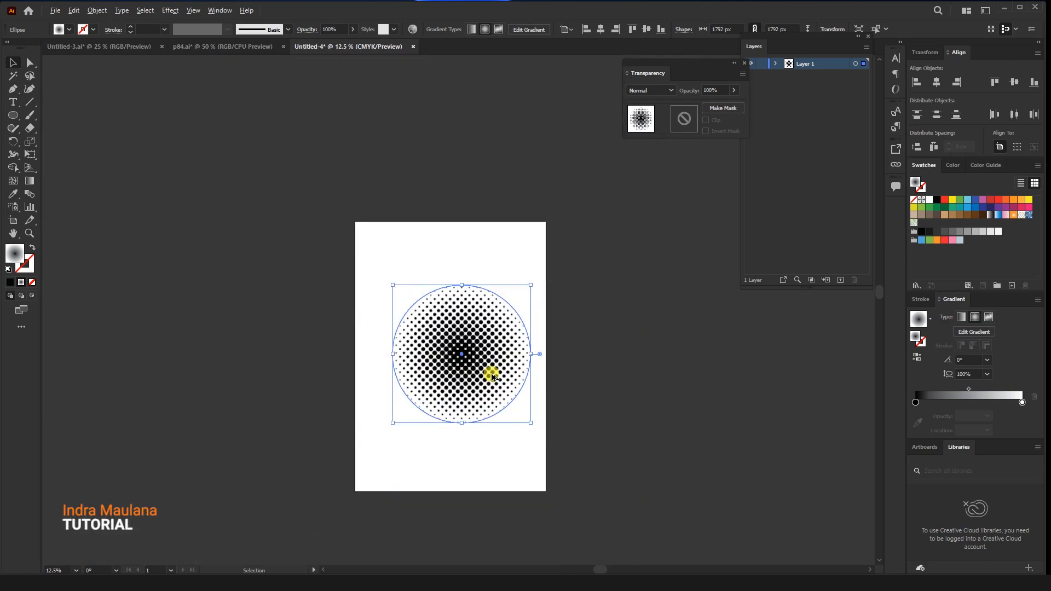
{"action": "scroll", "coordinate": [492, 374], "scroll_direction": "up", "scroll_amount": 1}
Apply a new Color Halftone effect to the circle with a maximum radius of 40 pixels
{"action": "left_click", "coordinate": [170, 11]}
{"action": "left_click", "coordinate": [181, 32]}
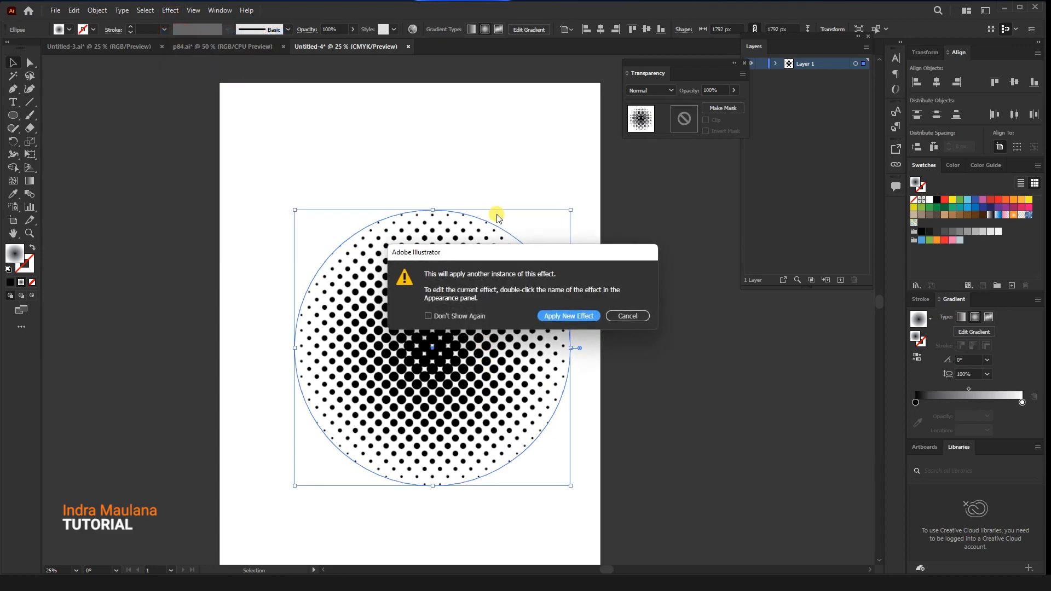
{"action": "left_click", "coordinate": [560, 319]}
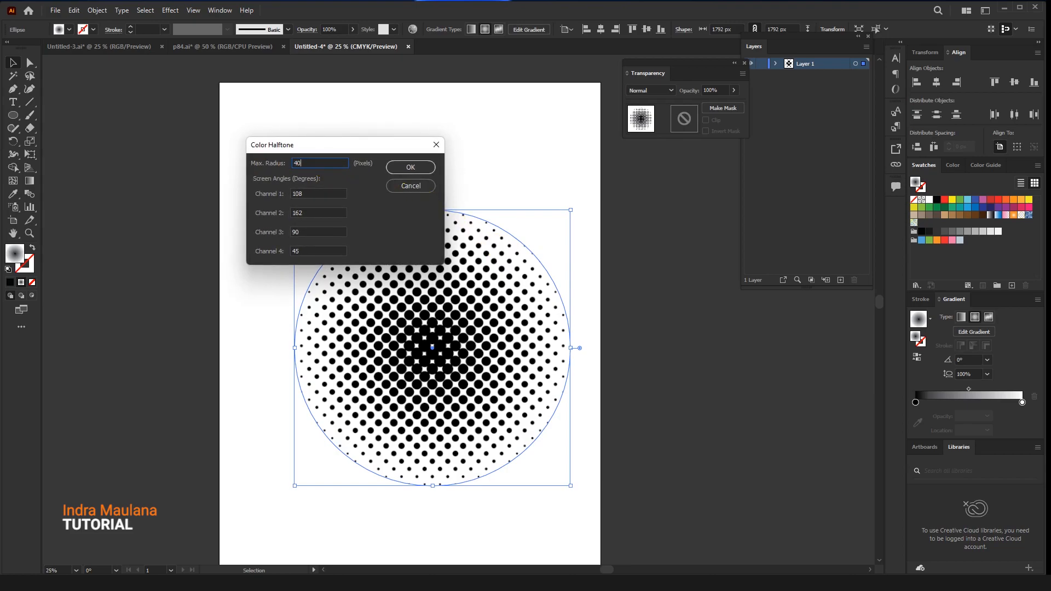
{"action": "key", "text": "Return"}
{"action": "left_click_drag", "start_coordinate": [518, 411], "coordinate": [515, 403]}
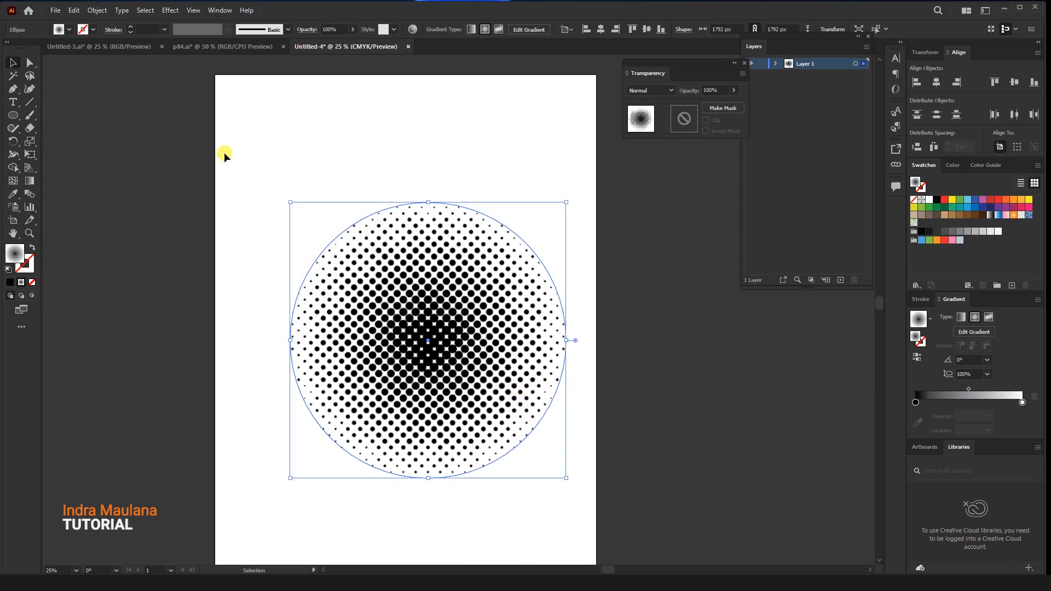
Expand the appearance of the halftone circle and run Image Trace on the resulting image
{"action": "left_click", "coordinate": [97, 10]}
{"action": "left_click", "coordinate": [153, 154]}
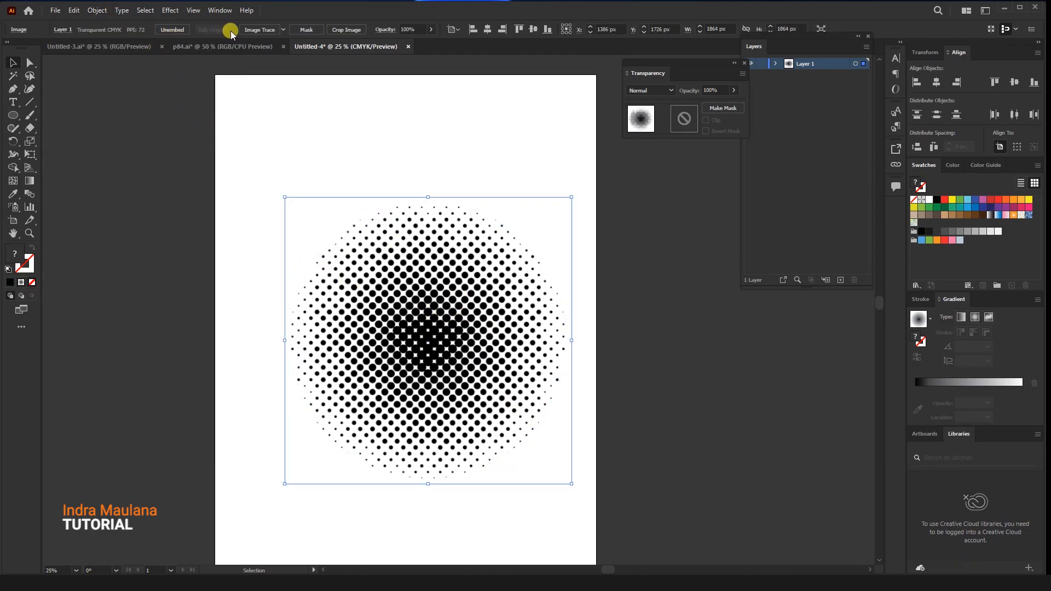
{"action": "left_click", "coordinate": [251, 31]}
{"action": "left_click", "coordinate": [564, 313]}
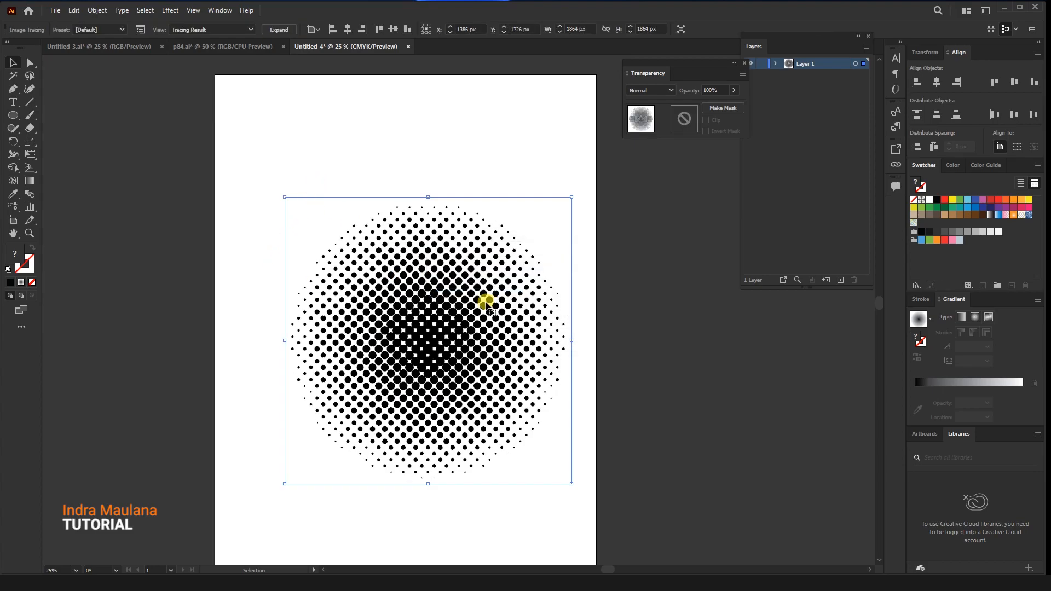
Move the traced halftone about 3189 px horizontally onto the empty canvas left of the artboard
{"action": "mouse_move", "coordinate": [476, 285]}
{"action": "left_mouse_down"}
{"action": "mouse_move", "coordinate": [720, 234]}
{"action": "mouse_move", "coordinate": [394, 296]}
{"action": "mouse_move", "coordinate": [270, 286]}
{"action": "mouse_move", "coordinate": [494, 305]}
{"action": "left_mouse_up"}
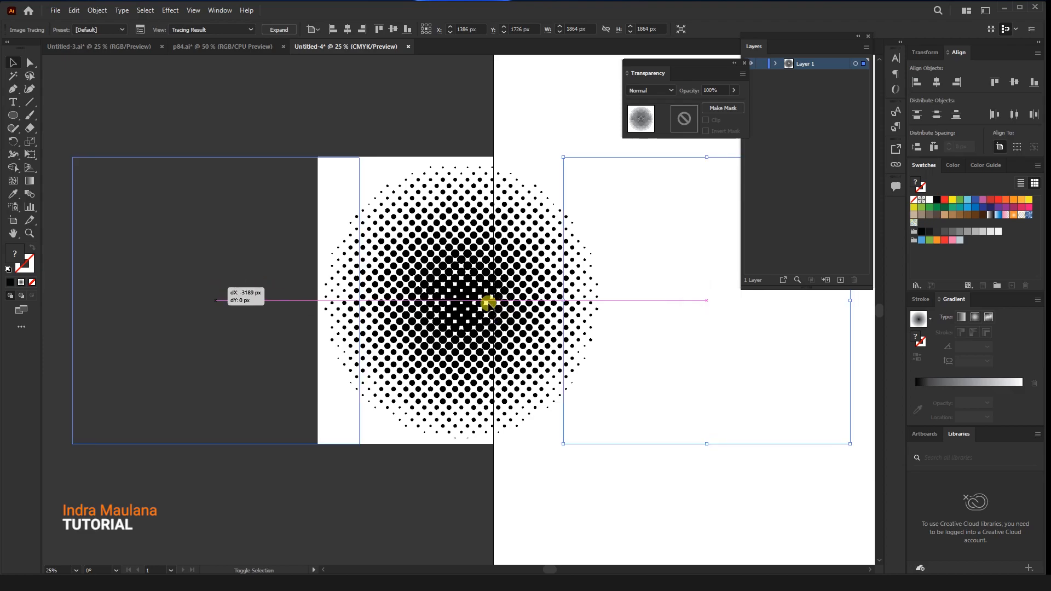
{"action": "left_click_drag", "start_coordinate": [402, 182], "coordinate": [359, 211]}
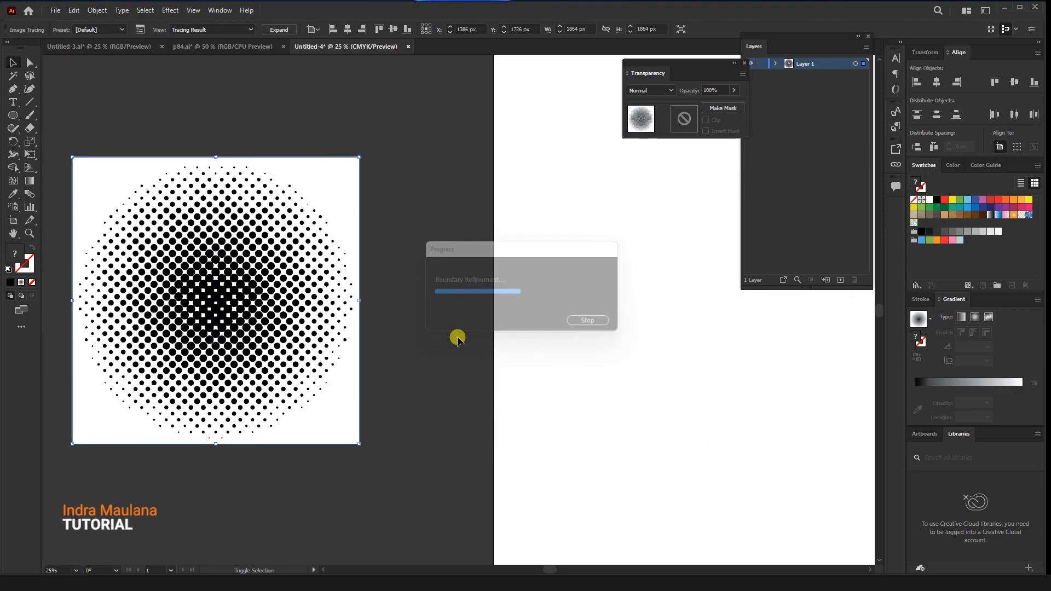
{"action": "left_click_drag", "start_coordinate": [438, 270], "coordinate": [579, 266]}
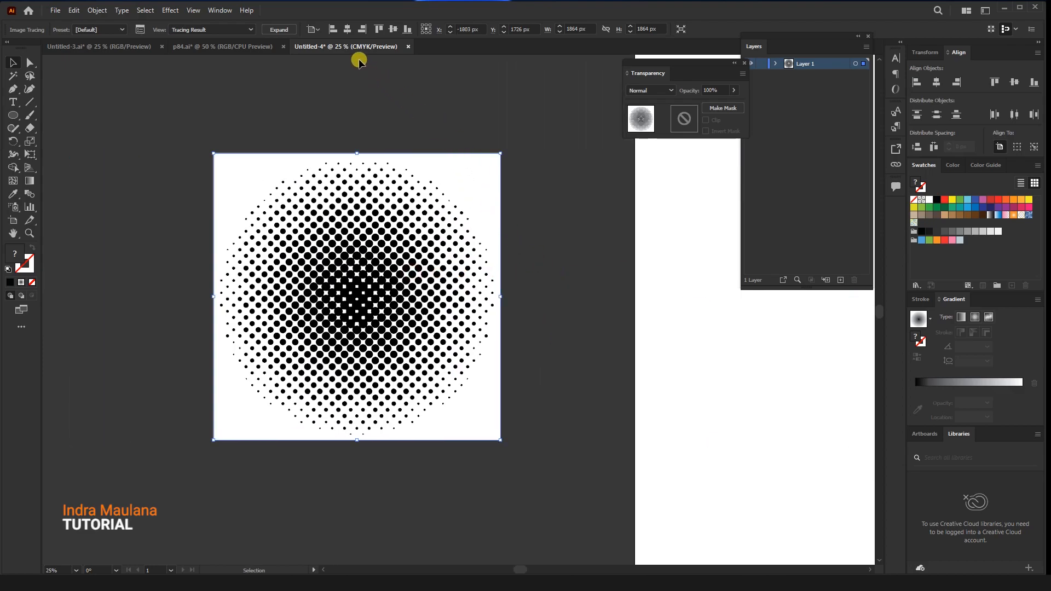
Expand the traced halftone into vector shapes and ungroup them
{"action": "left_click", "coordinate": [293, 31]}
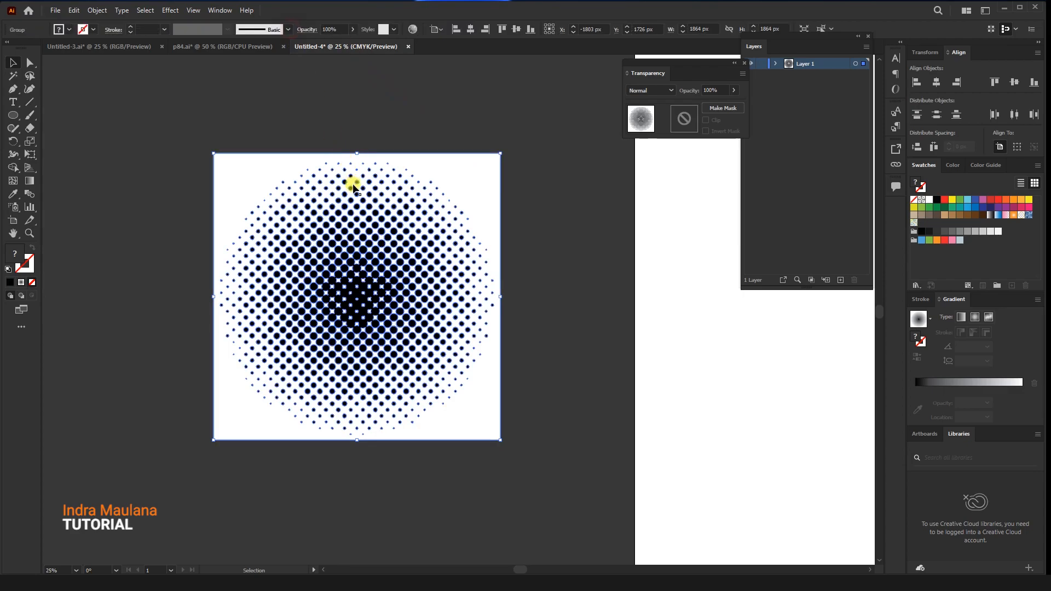
{"action": "right_click", "coordinate": [382, 215]}
{"action": "left_click", "coordinate": [415, 308]}
Delete the white background shape surrounding the halftone dots
{"action": "left_click", "coordinate": [519, 230]}
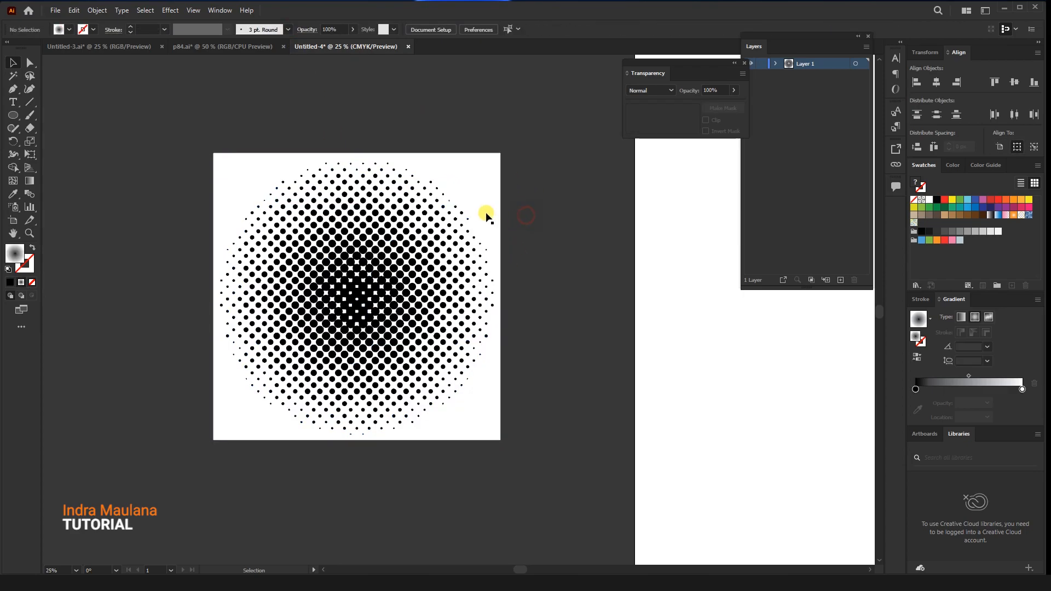
{"action": "left_click", "coordinate": [480, 200]}
{"action": "key", "text": "Delete"}
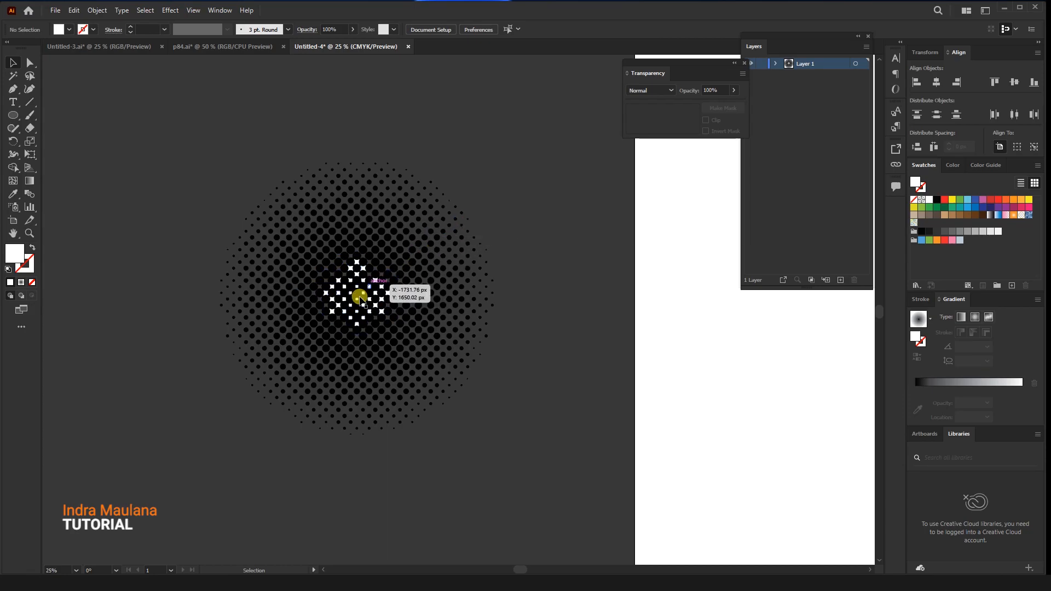
Select all black halftone shapes by similarity and move them about 2141 px straight down, away from the white centre pieces
{"action": "scroll", "coordinate": [395, 311], "scroll_direction": "up", "scroll_amount": 2}
{"action": "left_click", "coordinate": [404, 294]}
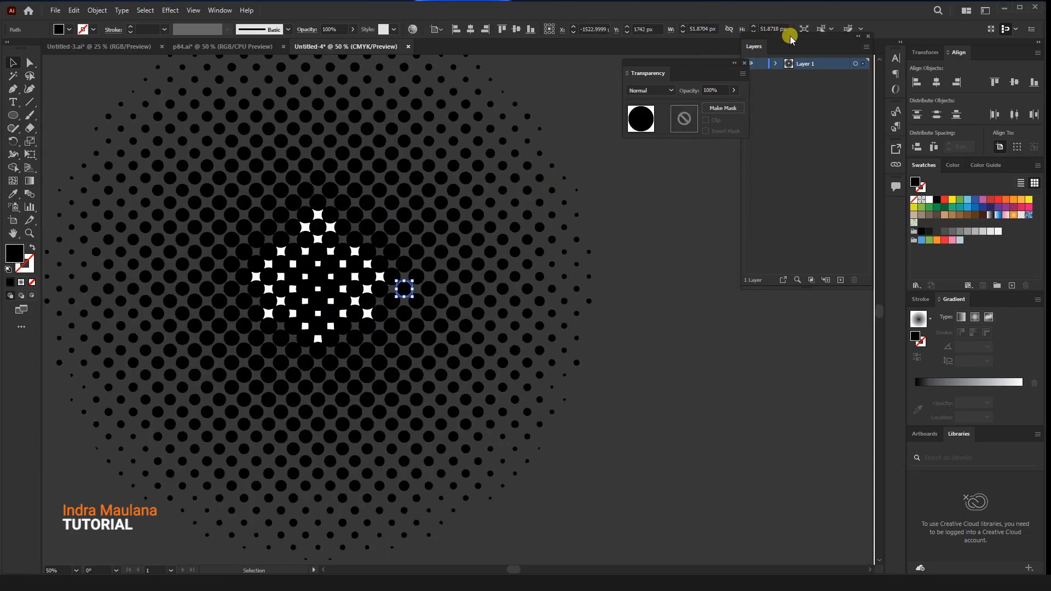
{"action": "left_click", "coordinate": [822, 30]}
{"action": "scroll", "coordinate": [187, 290], "scroll_direction": "down", "scroll_amount": 2}
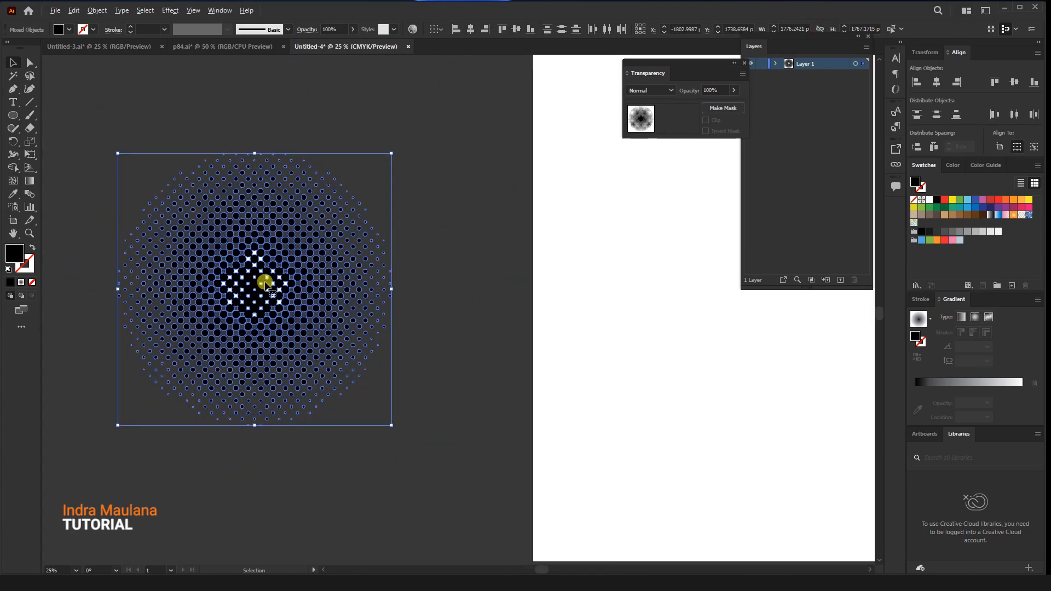
{"action": "scroll", "coordinate": [310, 268], "scroll_direction": "down", "scroll_amount": 1}
{"action": "left_click_drag", "start_coordinate": [310, 268], "coordinate": [322, 433]}
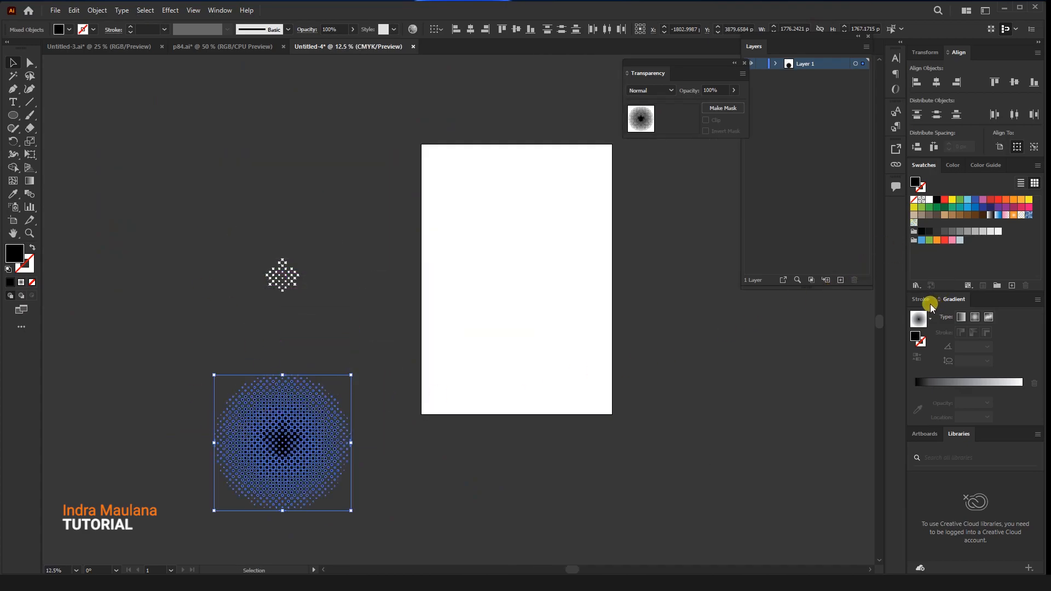
Unite the selected black halftone dots with the Pathfinder
{"action": "left_click", "coordinate": [219, 11]}
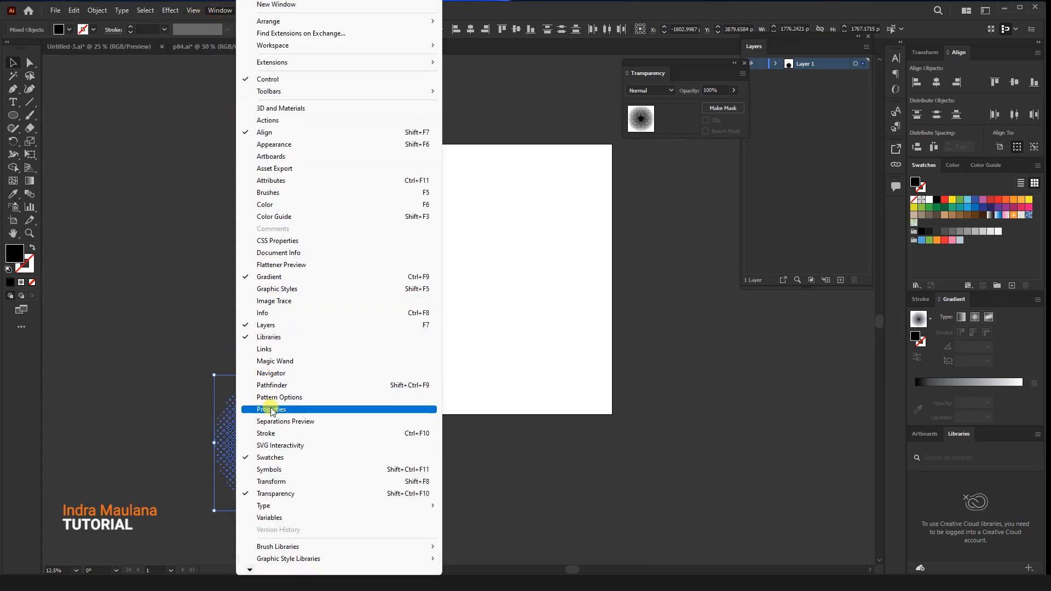
{"action": "left_click", "coordinate": [273, 385]}
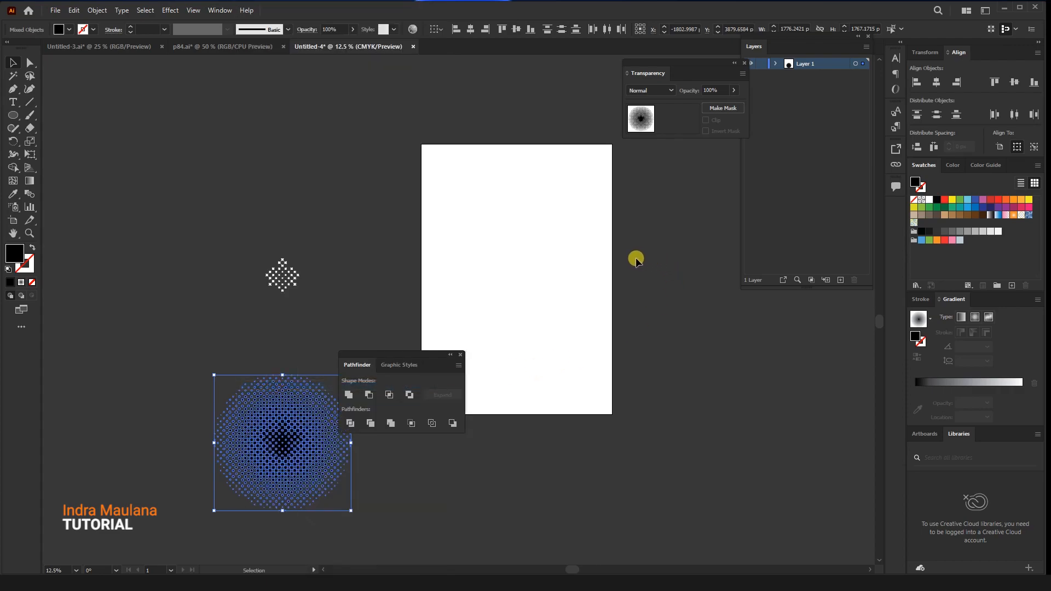
{"action": "left_click_drag", "start_coordinate": [374, 361], "coordinate": [756, 251]}
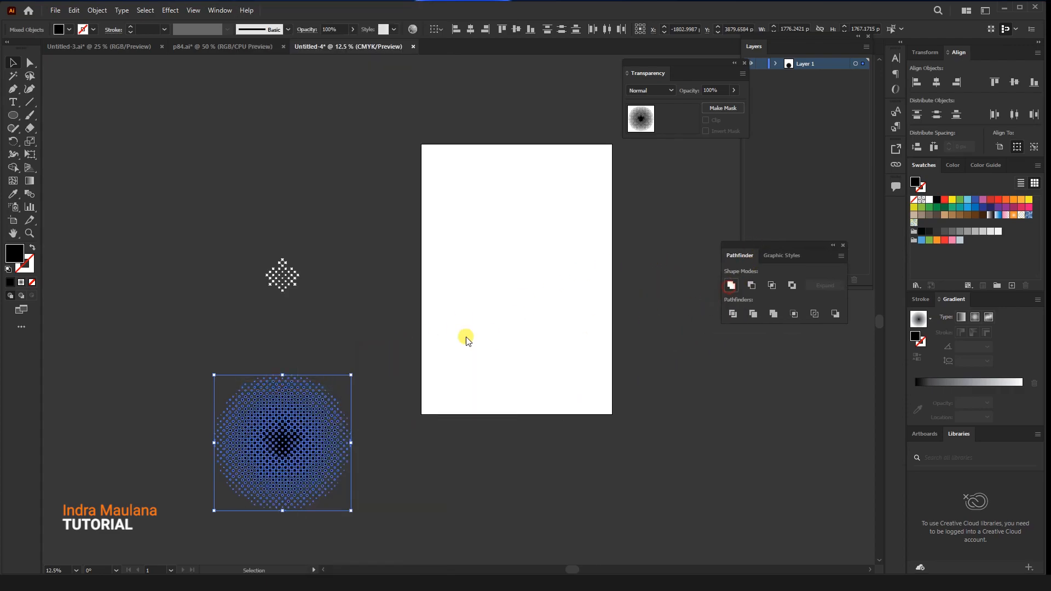
Delete the leftover white pieces above the black halftone circle
{"action": "left_click", "coordinate": [355, 330]}
{"action": "left_click_drag", "start_coordinate": [298, 354], "coordinate": [330, 300]}
{"action": "left_click", "coordinate": [321, 391]}
{"action": "left_click", "coordinate": [189, 243]}
{"action": "left_click_drag", "start_coordinate": [258, 167], "coordinate": [400, 261]}
{"action": "key", "text": "Delete"}
Copy the black halftone circle and paste it into the Untitled-3 poster document
{"action": "left_click", "coordinate": [330, 353]}
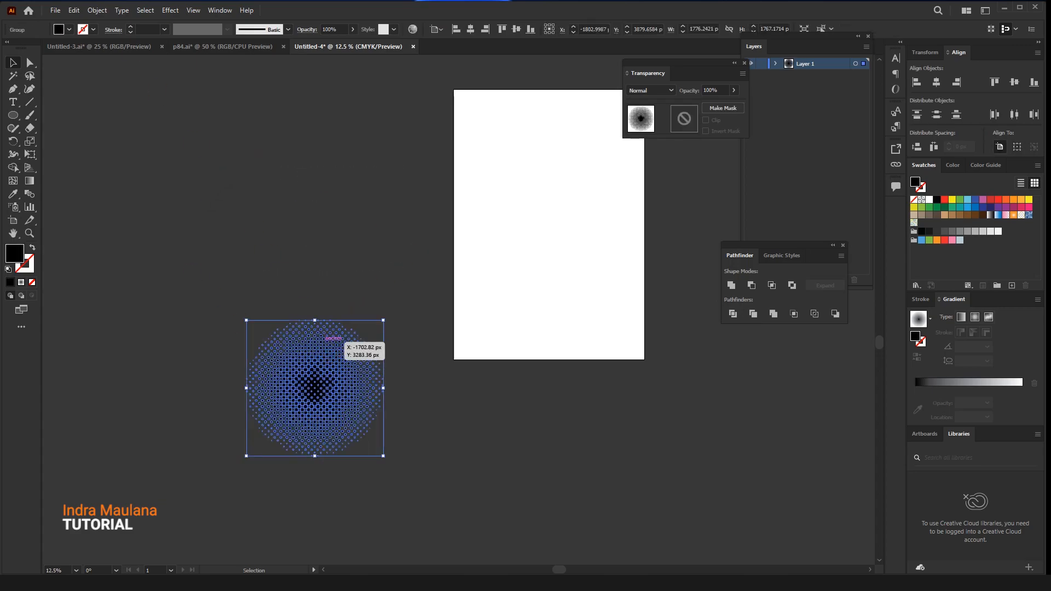
{"action": "left_click", "coordinate": [80, 13]}
{"action": "left_click", "coordinate": [87, 60]}
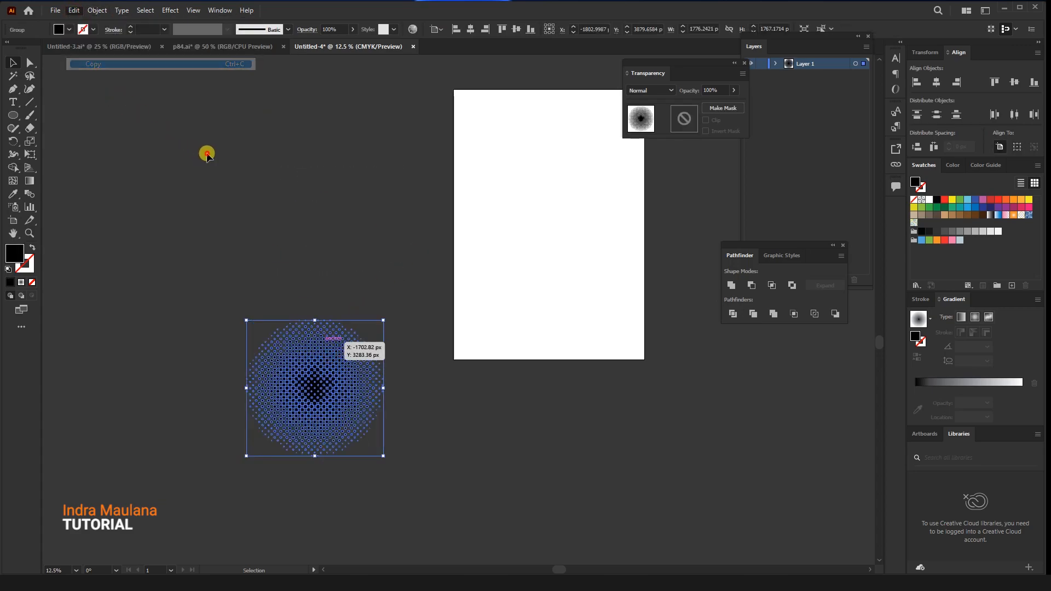
{"action": "left_click", "coordinate": [206, 153]}
{"action": "left_click", "coordinate": [134, 48]}
{"action": "scroll", "coordinate": [167, 214], "scroll_direction": "down", "scroll_amount": 1}
{"action": "left_click_drag", "start_coordinate": [166, 216], "coordinate": [158, 236]}
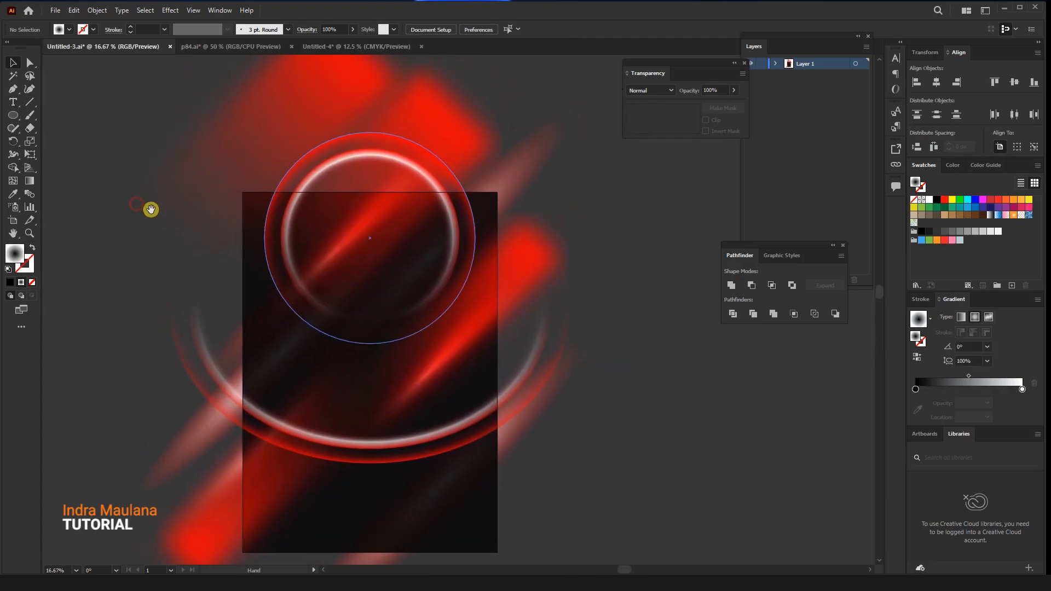
{"action": "left_click", "coordinate": [73, 10]}
{"action": "left_click", "coordinate": [88, 85]}
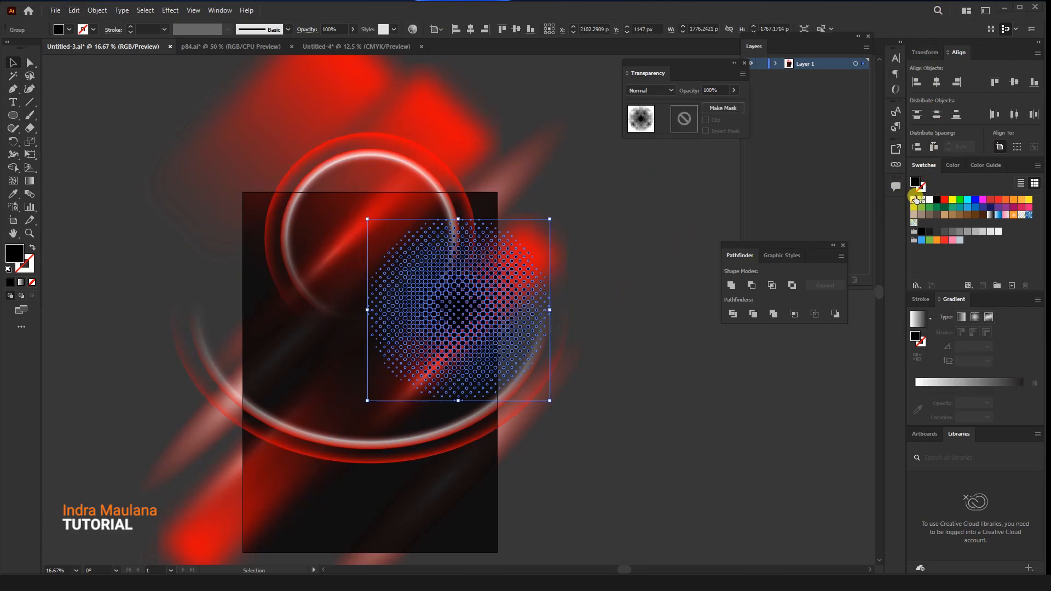
Fill the pasted halftone circle with white and centre it horizontally on the artboard
{"action": "left_click", "coordinate": [930, 200]}
{"action": "left_click_drag", "start_coordinate": [599, 396], "coordinate": [565, 350]}
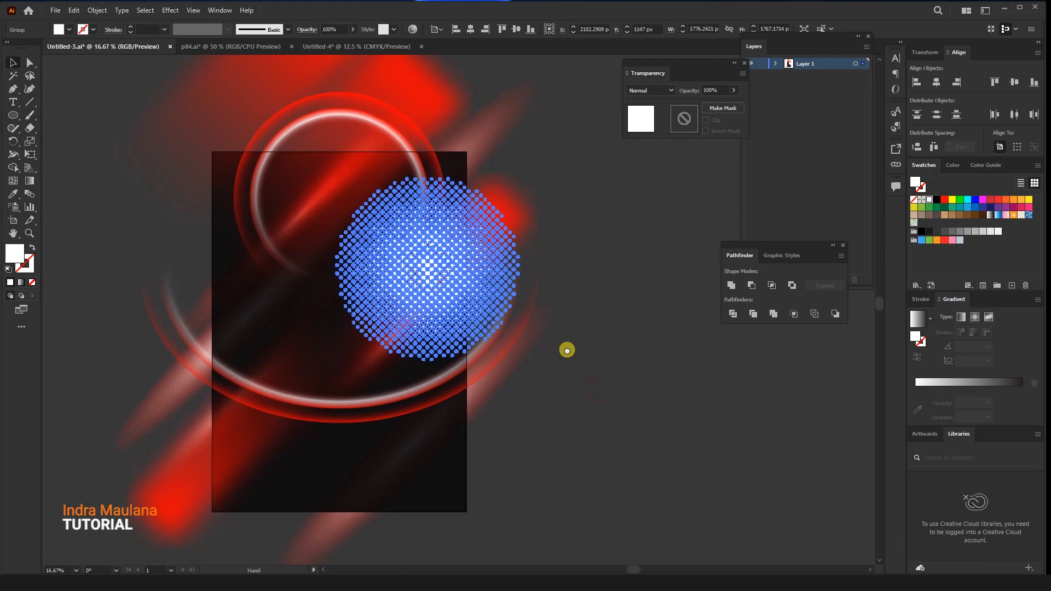
{"action": "left_click", "coordinate": [465, 28]}
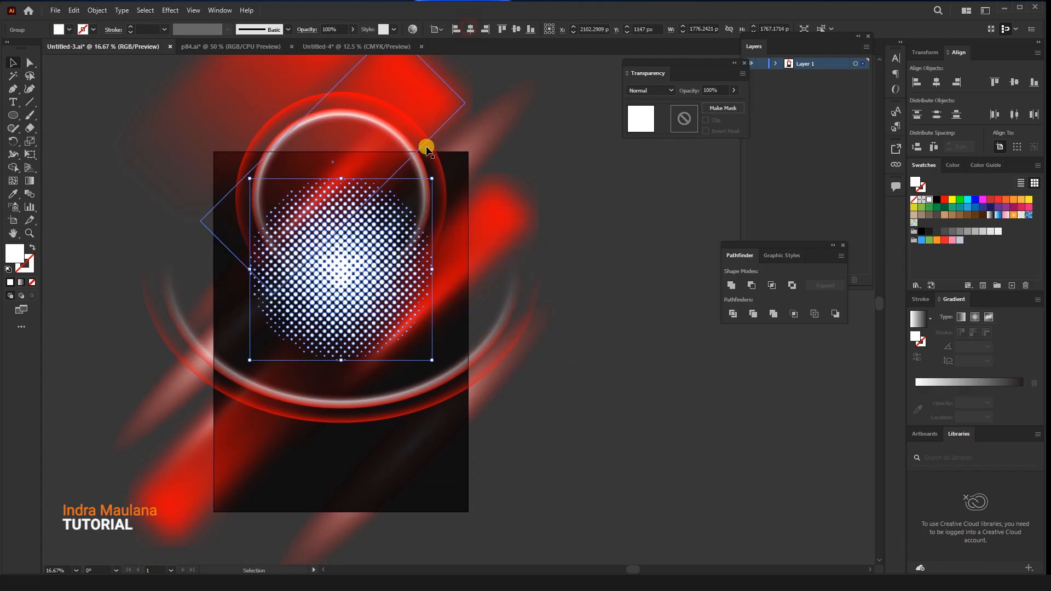
Set the halftone circle's opacity to 45% and its blending mode to Overlay
{"action": "key", "text": "Return"}
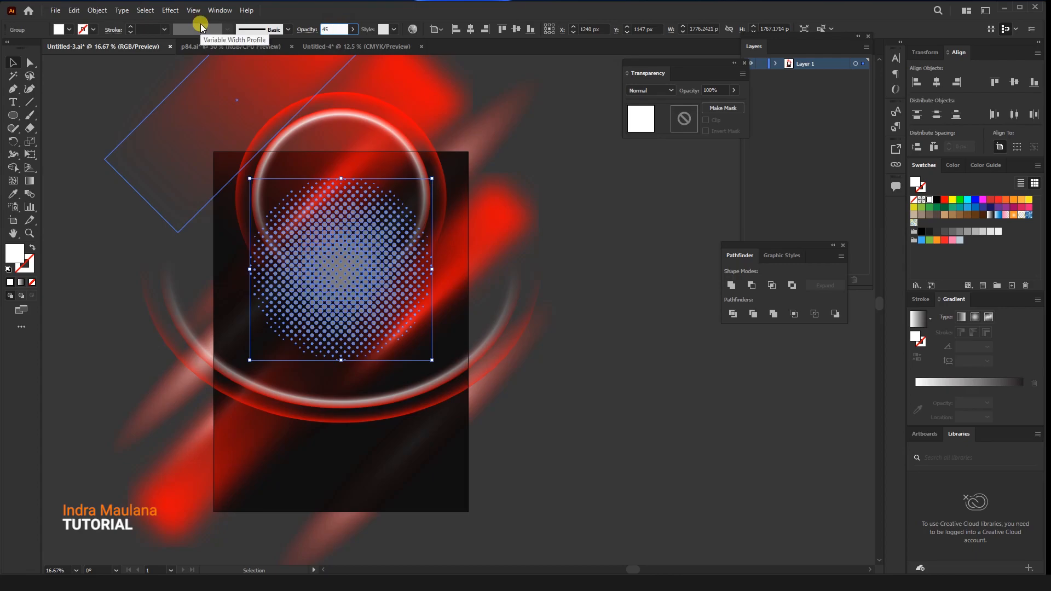
{"action": "left_click", "coordinate": [305, 30]}
{"action": "left_click", "coordinate": [219, 48]}
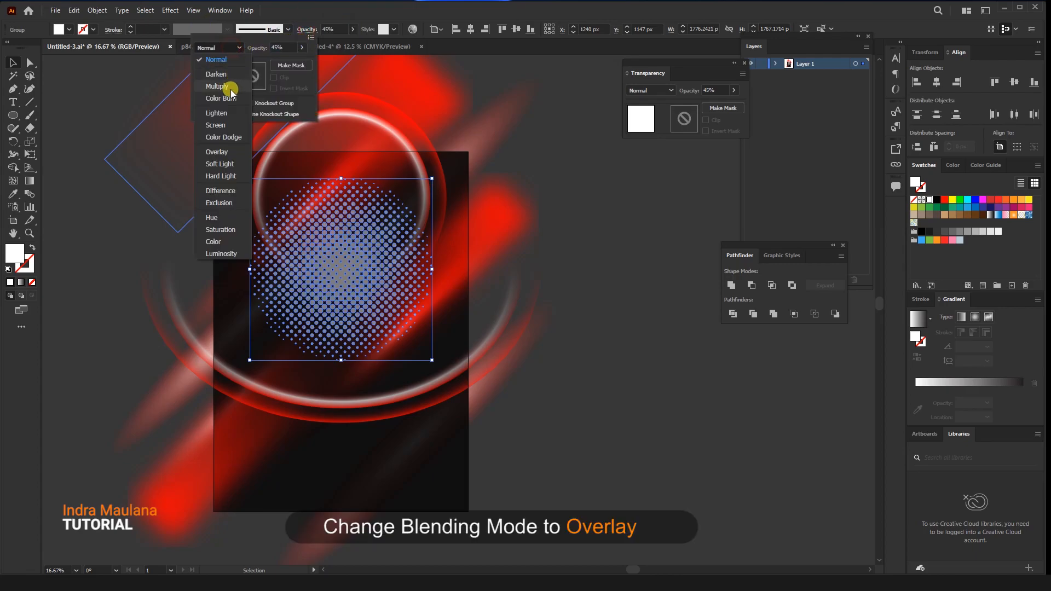
{"action": "left_click", "coordinate": [218, 153]}
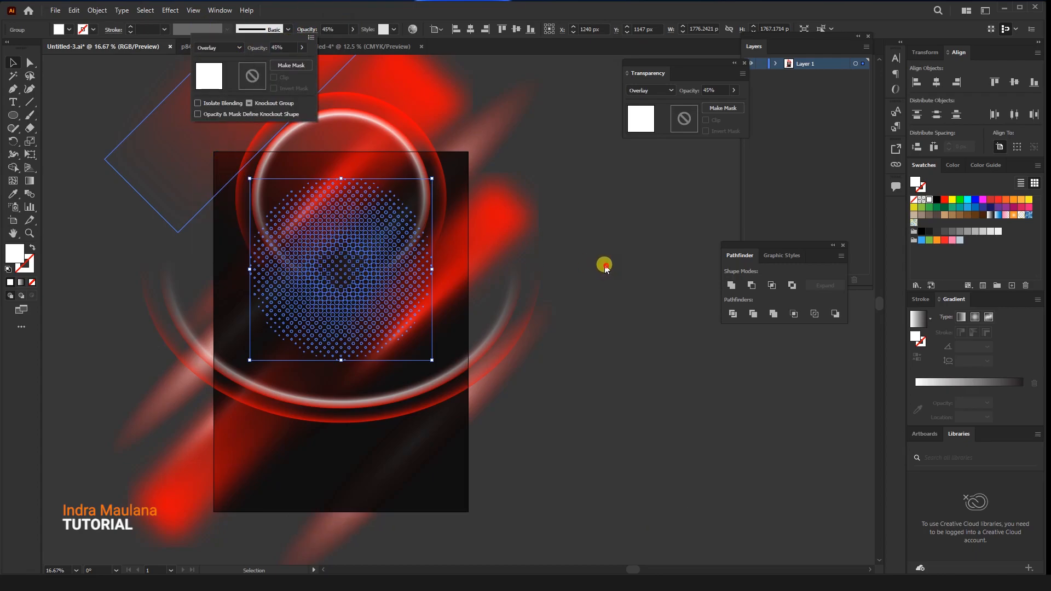
{"action": "left_click", "coordinate": [570, 297]}
{"action": "left_click_drag", "start_coordinate": [586, 348], "coordinate": [602, 344]}
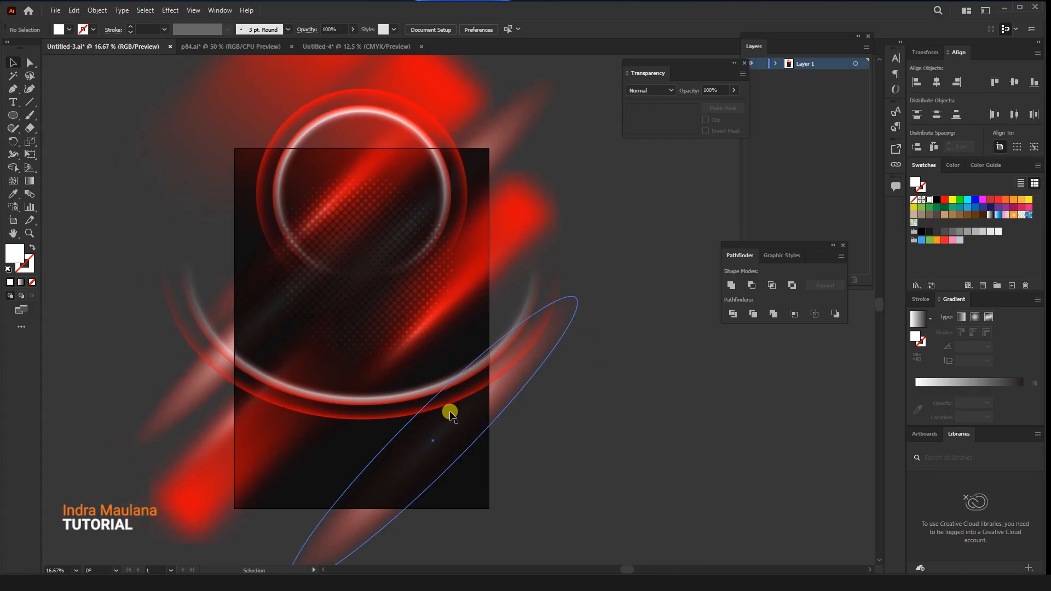
Place copies of the halftone circle over the artboard's upper-left corner and lower-right edge, with the opacity set to 50%
{"action": "left_click", "coordinate": [388, 328]}
{"action": "mouse_move", "coordinate": [388, 329]}
{"action": "left_mouse_down"}
{"action": "mouse_move", "coordinate": [387, 319]}
{"action": "mouse_move", "coordinate": [422, 369]}
{"action": "mouse_move", "coordinate": [492, 418]}
{"action": "mouse_move", "coordinate": [499, 449]}
{"action": "mouse_move", "coordinate": [255, 192]}
{"action": "mouse_move", "coordinate": [368, 335]}
{"action": "left_mouse_up"}
{"action": "left_click_drag", "start_coordinate": [245, 28], "coordinate": [208, 20]}
{"action": "type", "text": "50"}
{"action": "key", "text": "Return"}
{"action": "left_click", "coordinate": [683, 421]}
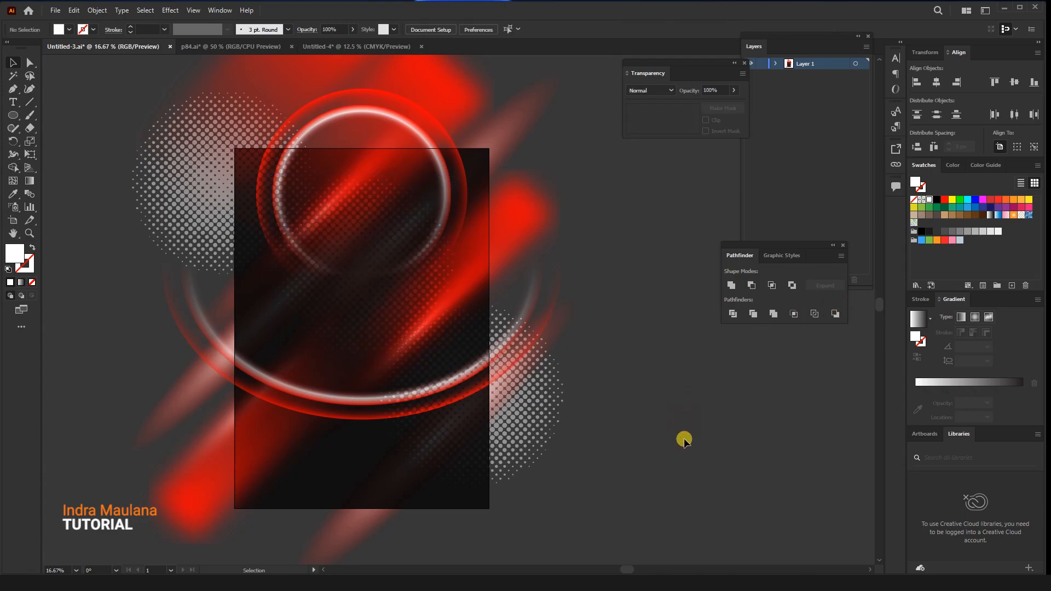
Try placing the linked portrait Image Place Here.png over the middle of the poster at about 1541 px wide
{"action": "scroll", "coordinate": [683, 369], "scroll_direction": "down", "scroll_amount": 2}
{"action": "left_click_drag", "start_coordinate": [595, 387], "coordinate": [644, 350]}
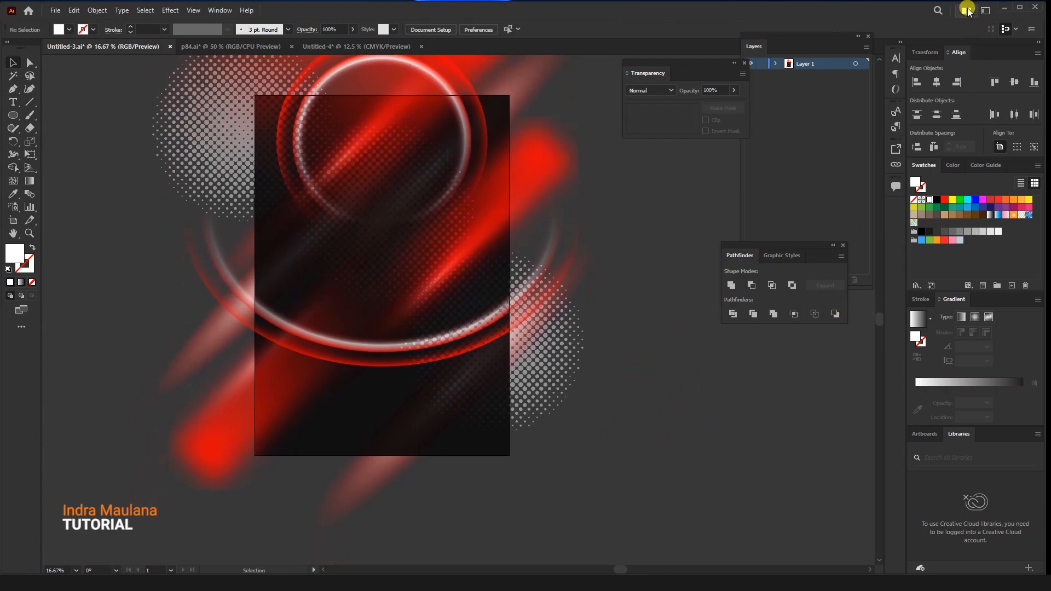
{"action": "left_click", "coordinate": [55, 10]}
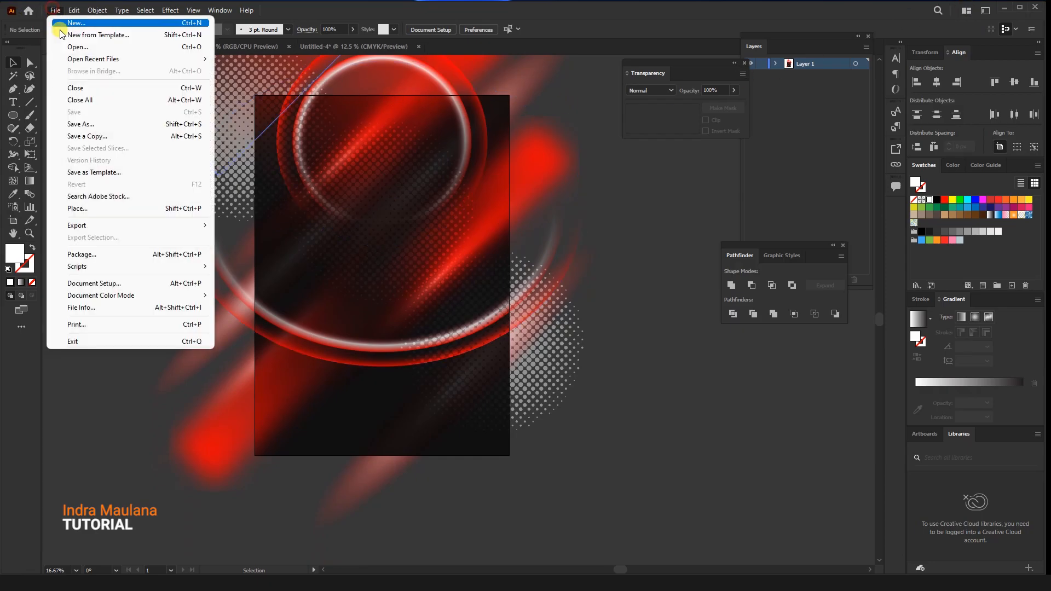
{"action": "left_click", "coordinate": [134, 208]}
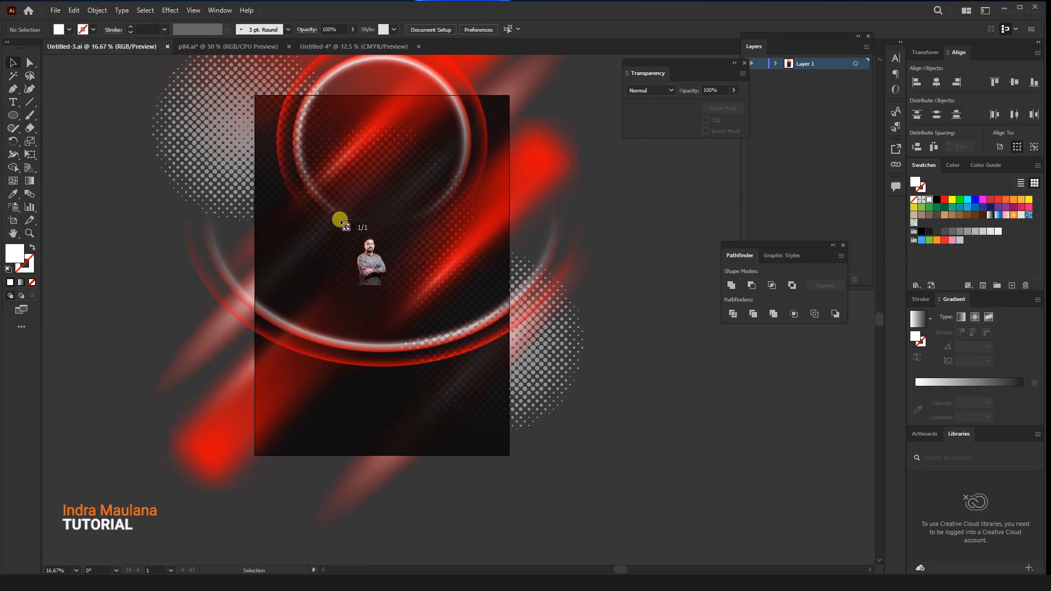
{"action": "left_click_drag", "start_coordinate": [310, 165], "coordinate": [468, 438]}
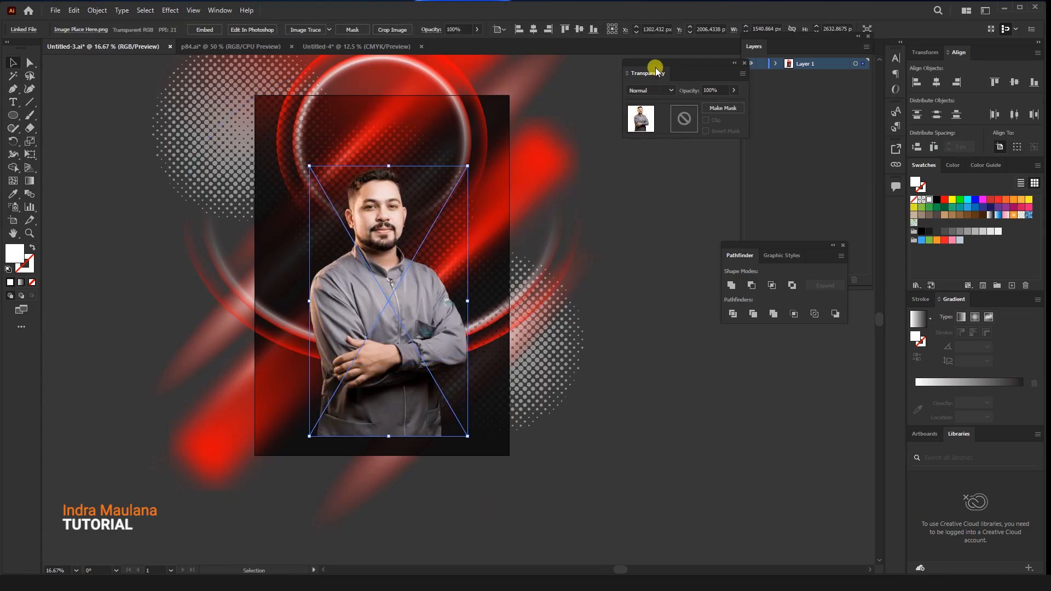
Centre the placed portrait horizontally on the artboard and scale it down to fit within the rings
{"action": "left_click", "coordinate": [534, 29]}
{"action": "scroll", "coordinate": [357, 286], "scroll_direction": "up", "scroll_amount": 2}
{"action": "left_click_drag", "start_coordinate": [364, 382], "coordinate": [363, 339]}
{"action": "left_click_drag", "start_coordinate": [460, 163], "coordinate": [451, 177]}
{"action": "left_click_drag", "start_coordinate": [398, 254], "coordinate": [398, 247]}
{"action": "mouse_move", "coordinate": [451, 171]}
{"action": "left_mouse_down"}
{"action": "mouse_move", "coordinate": [442, 170]}
{"action": "mouse_move", "coordinate": [452, 162]}
{"action": "mouse_move", "coordinate": [450, 172]}
{"action": "left_mouse_up"}
Add an opacity mask to the portrait and draw a rectangle about 1530 by 3286 px in it with a white-to-black gradient fill
{"action": "left_click", "coordinate": [686, 118]}
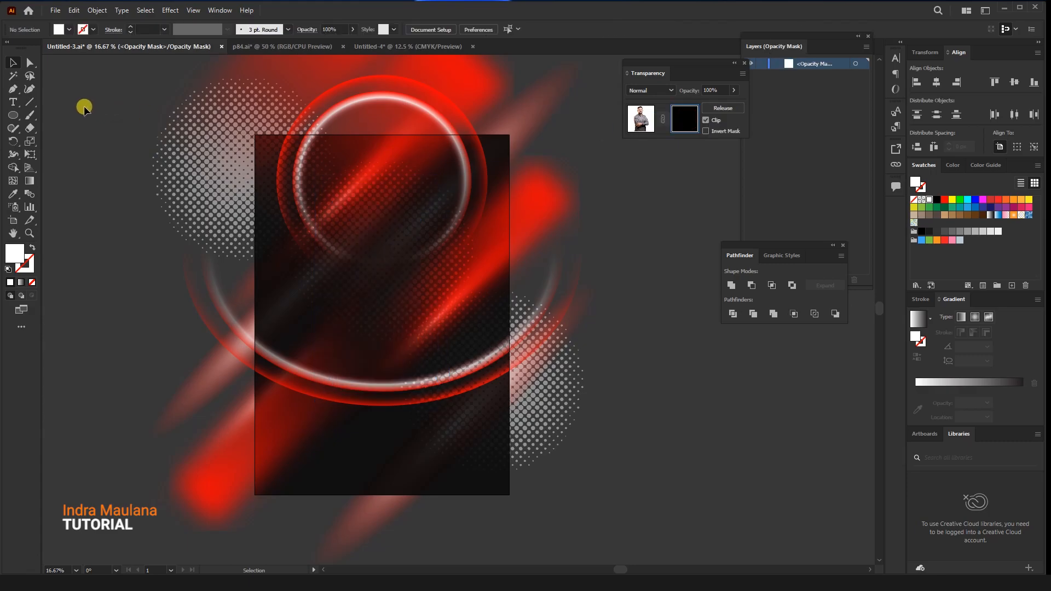
{"action": "left_click", "coordinate": [14, 121]}
{"action": "left_click", "coordinate": [60, 109]}
{"action": "left_click_drag", "start_coordinate": [298, 109], "coordinate": [455, 445]}
{"action": "left_click", "coordinate": [950, 383]}
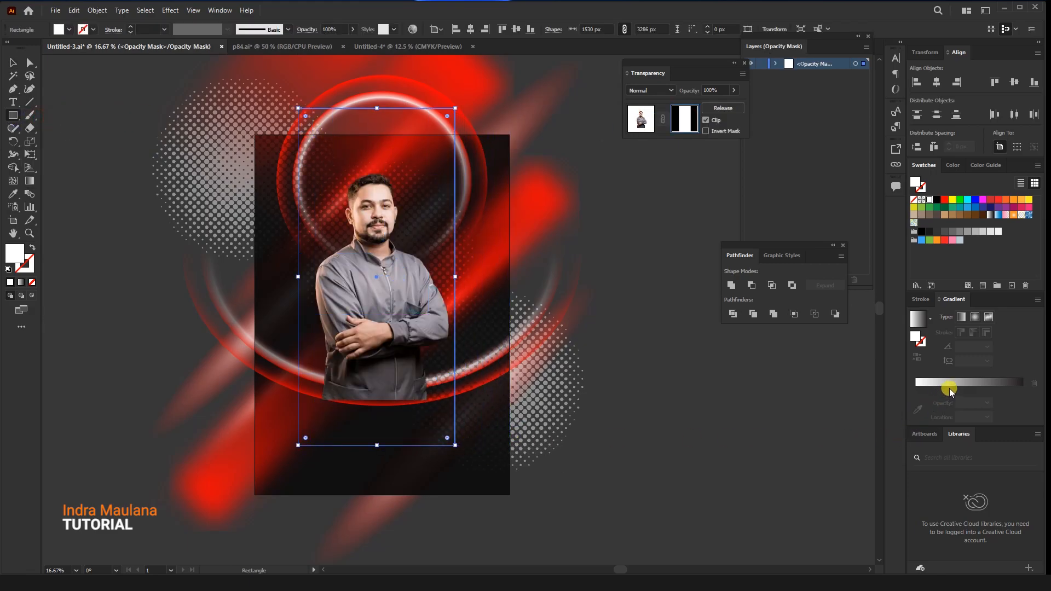
Redraw the mask gradient downward so the portrait fades out towards the waist, and leave mask editing
{"action": "left_click", "coordinate": [29, 181]}
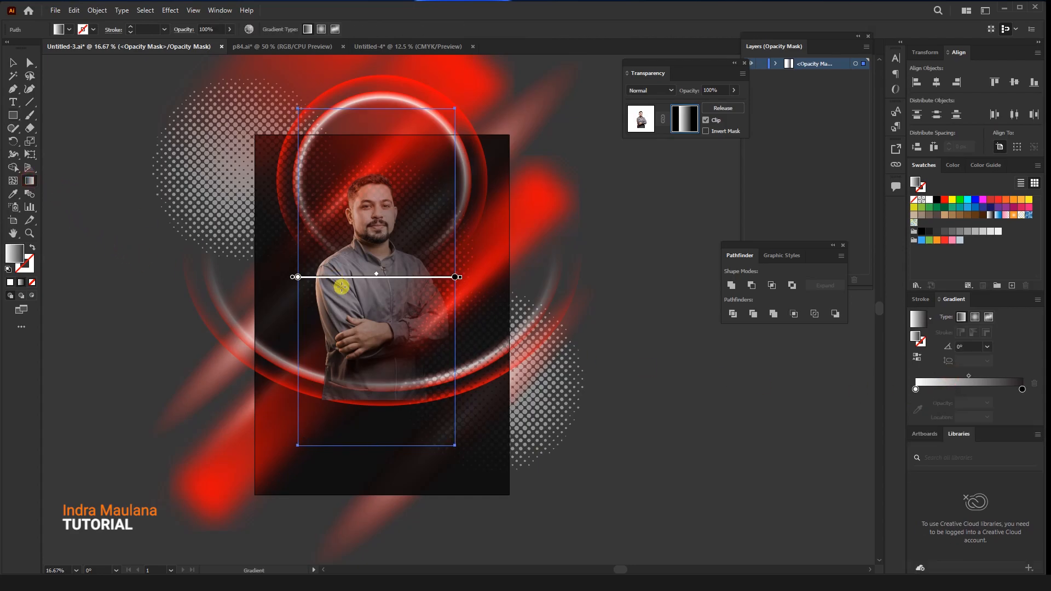
{"action": "left_click_drag", "start_coordinate": [361, 199], "coordinate": [363, 383]}
{"action": "left_click", "coordinate": [640, 120]}
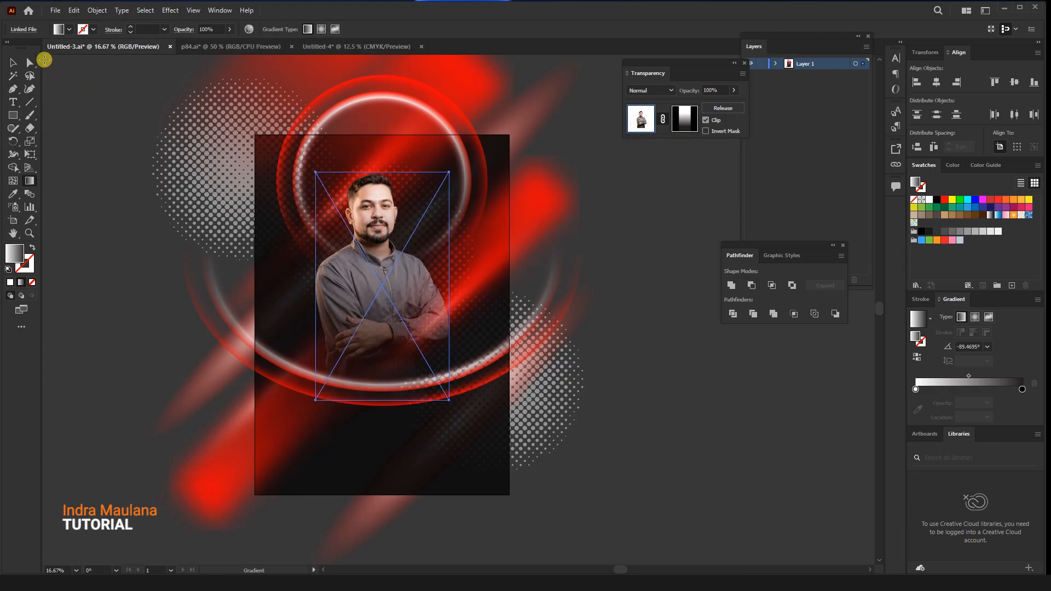
{"action": "left_click", "coordinate": [14, 66]}
{"action": "left_click", "coordinate": [118, 82]}
Place the linked portrait Image Place Here.png on the poster at about 1596 by 2727 px
{"action": "scroll", "coordinate": [147, 124], "scroll_direction": "left", "scroll_amount": 1}
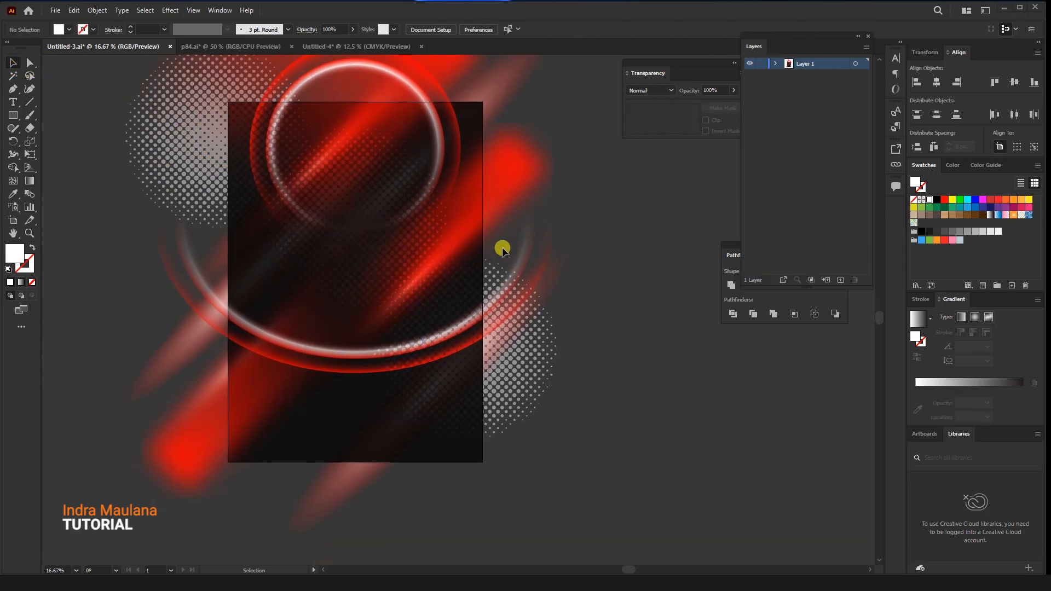
{"action": "left_click", "coordinate": [55, 14]}
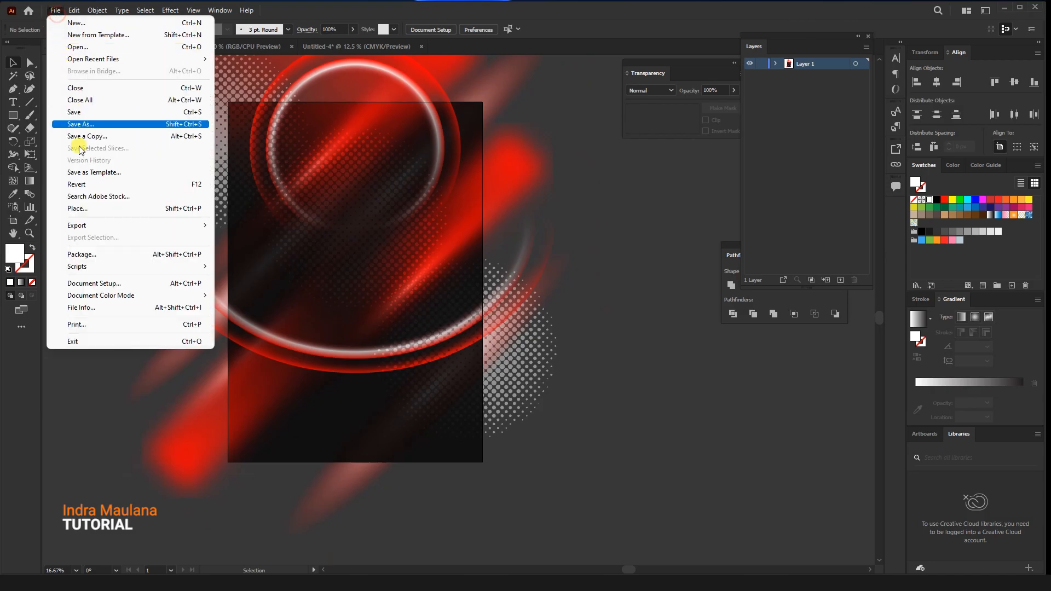
{"action": "left_click", "coordinate": [76, 208]}
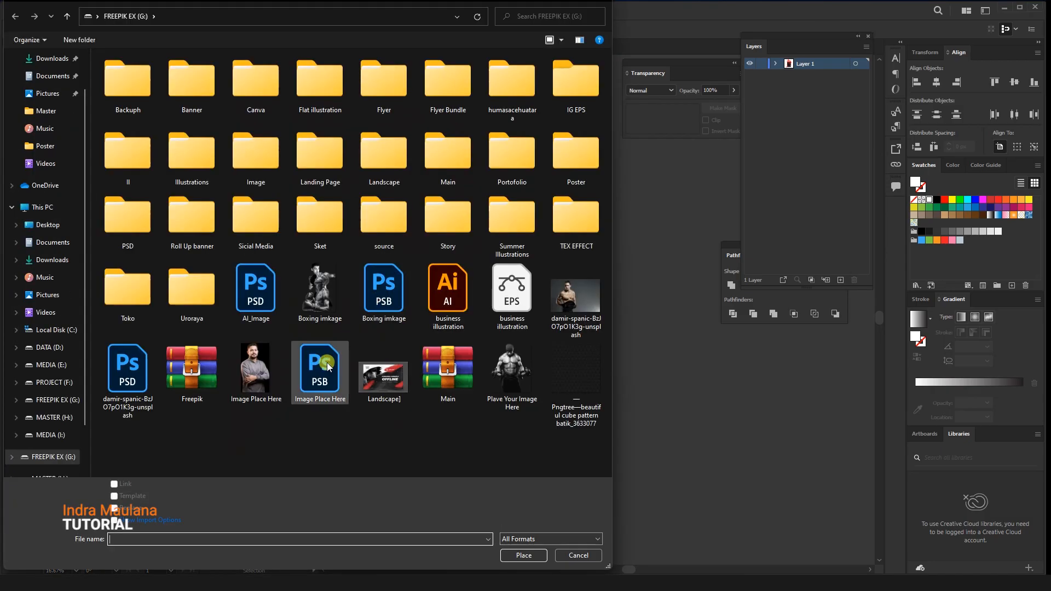
{"action": "double_click", "coordinate": [240, 375]}
{"action": "left_click_drag", "start_coordinate": [264, 138], "coordinate": [431, 448]}
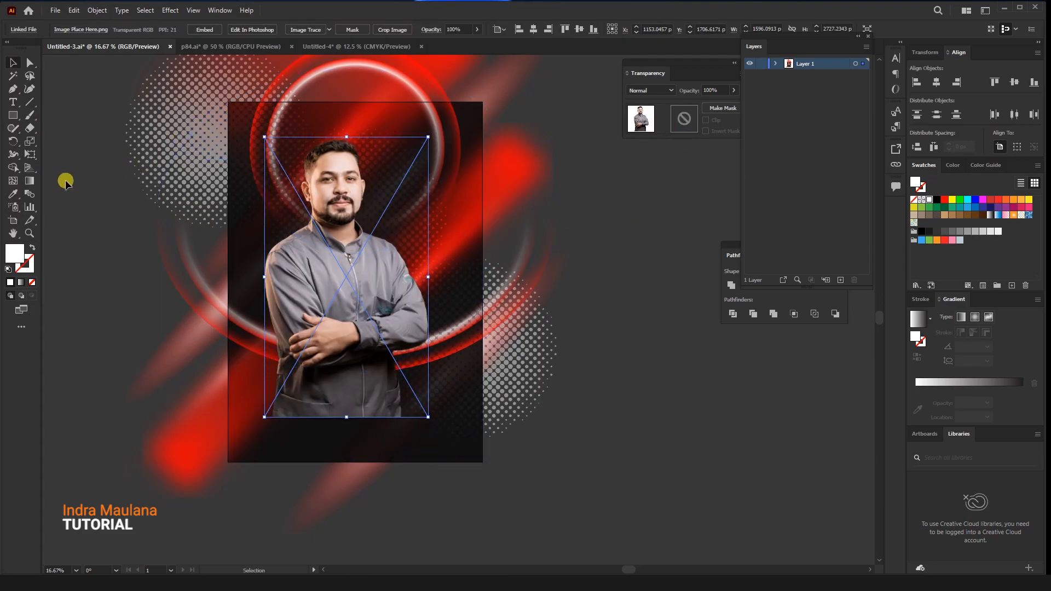
Centre the portrait horizontally and vertically on the artboard and scale it down to about 1218 by 2081 px
{"action": "left_click", "coordinate": [508, 30]}
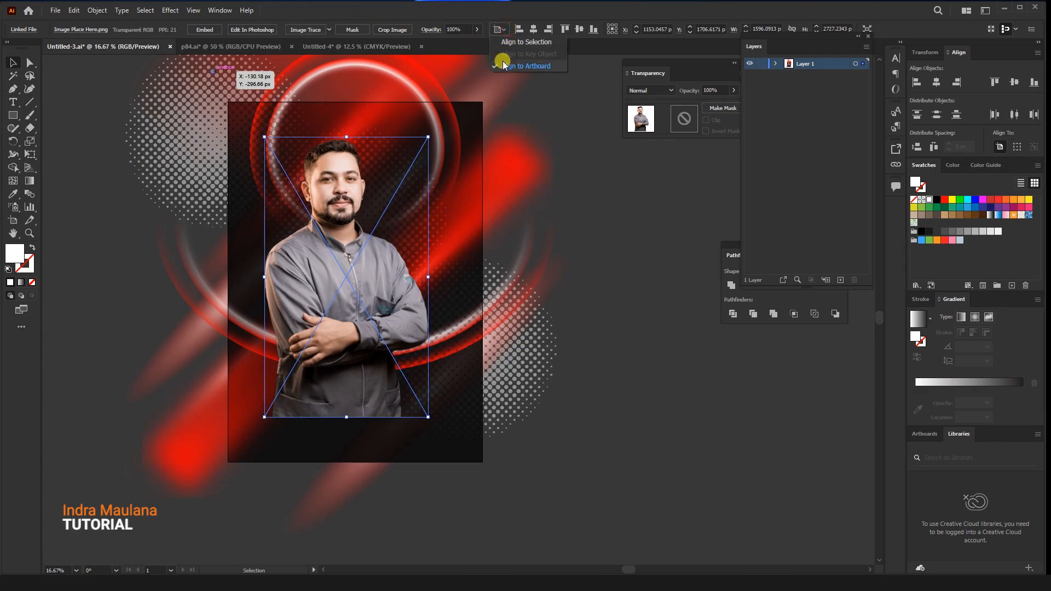
{"action": "left_click", "coordinate": [509, 64]}
{"action": "left_click", "coordinate": [537, 29]}
{"action": "left_click", "coordinate": [579, 29]}
{"action": "left_click_drag", "start_coordinate": [437, 142], "coordinate": [418, 181]}
Add an opacity mask to the portrait containing a rectangle about 1472 by 2720 px with a white-to-black gradient fill
{"action": "double_click", "coordinate": [679, 126]}
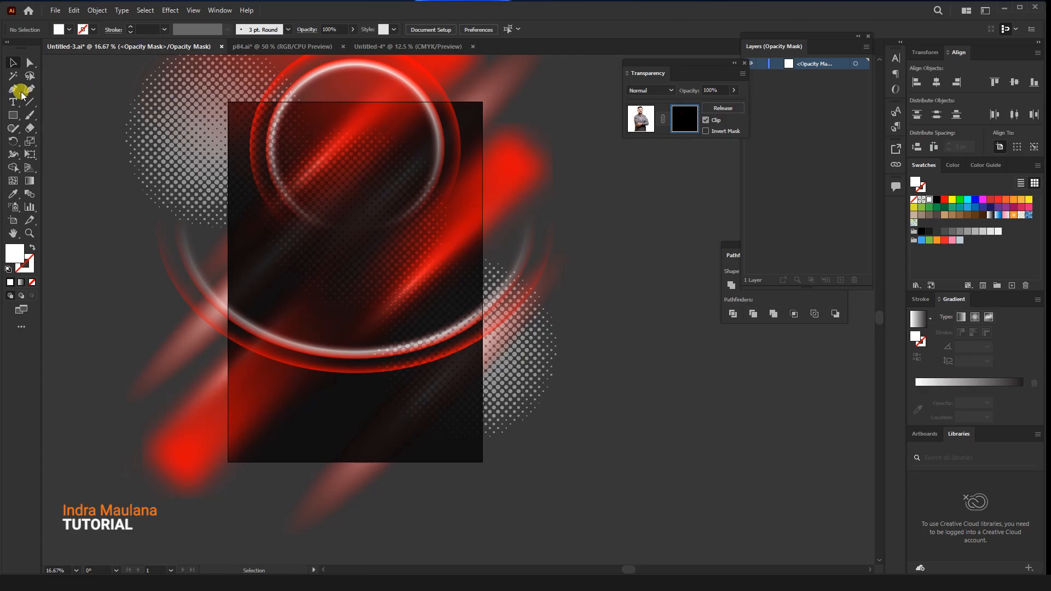
{"action": "mouse_move", "coordinate": [270, 122]}
{"action": "left_mouse_down"}
{"action": "mouse_move", "coordinate": [368, 289]}
{"action": "mouse_move", "coordinate": [413, 403]}
{"action": "mouse_move", "coordinate": [421, 401]}
{"action": "left_mouse_up"}
{"action": "left_click", "coordinate": [29, 182]}
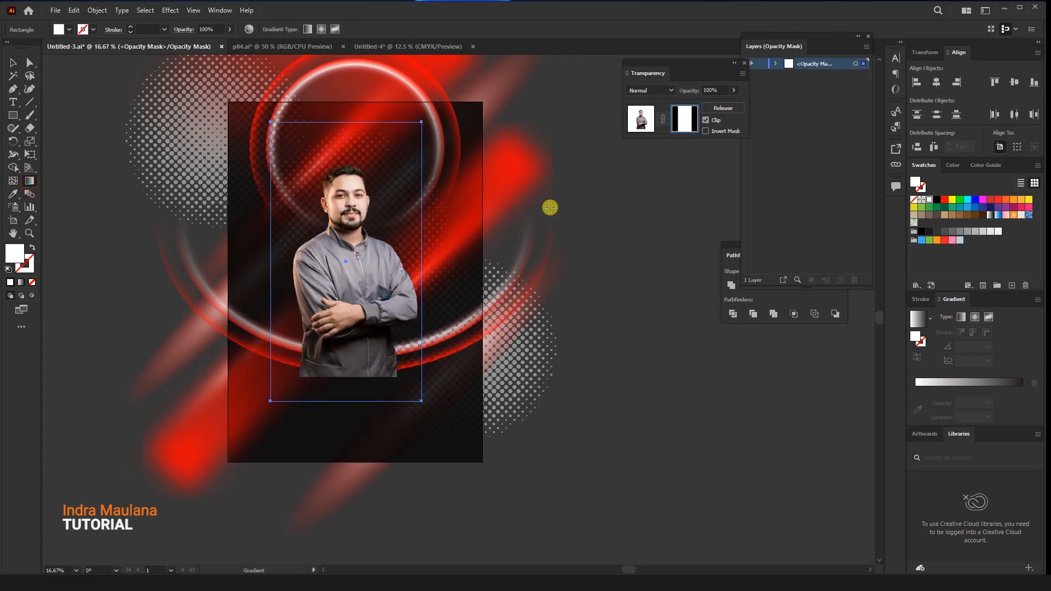
{"action": "left_click", "coordinate": [973, 381]}
Set the mask gradient to run downward at -90° so the portrait's lower body fades out, and leave mask editing
{"action": "left_click_drag", "start_coordinate": [354, 329], "coordinate": [354, 185]}
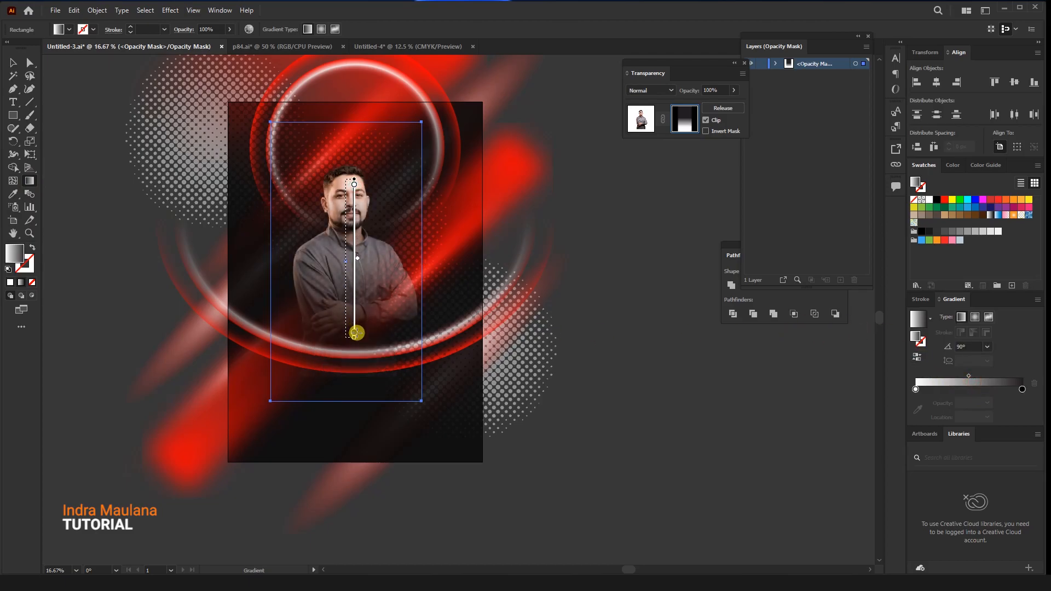
{"action": "left_click_drag", "start_coordinate": [355, 333], "coordinate": [355, 334]}
{"action": "left_click", "coordinate": [651, 112]}
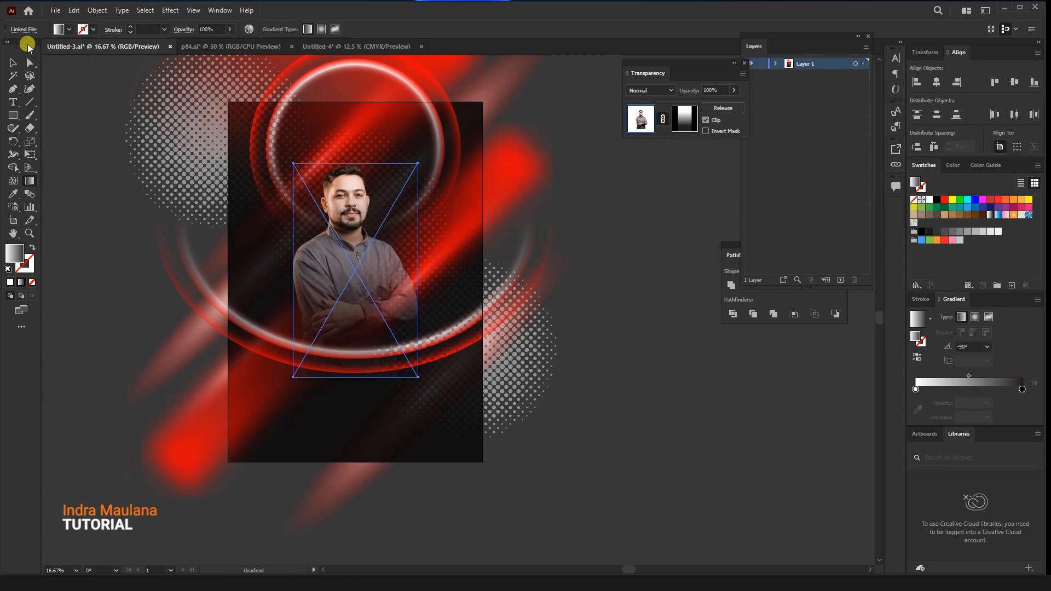
{"action": "left_click", "coordinate": [9, 66]}
{"action": "left_click", "coordinate": [136, 296]}
Move the masked portrait about 185 px straight up
{"action": "left_click_drag", "start_coordinate": [122, 256], "coordinate": [143, 261]}
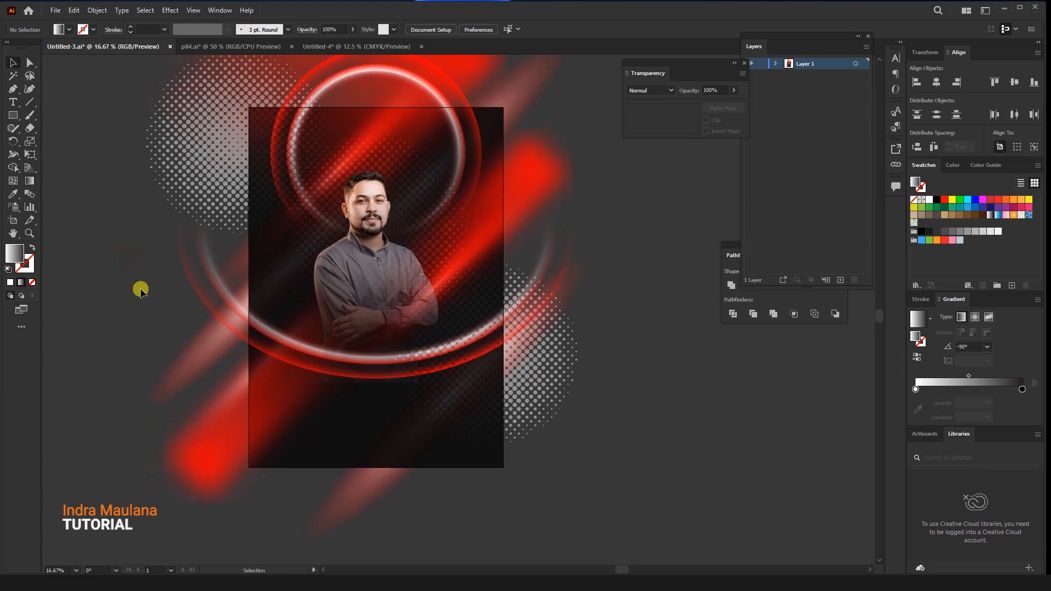
{"action": "left_click_drag", "start_coordinate": [371, 267], "coordinate": [372, 241]}
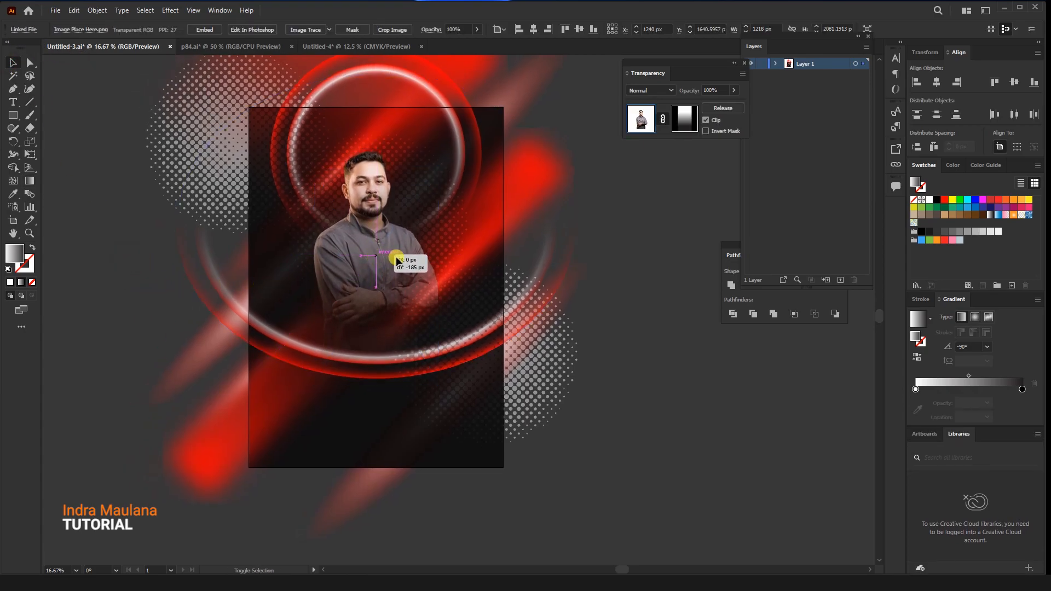
{"action": "left_click", "coordinate": [585, 230]}
Paste the copied MUSIC FESTIVAL event text in front of the artwork and group it
{"action": "scroll", "coordinate": [607, 299], "scroll_direction": "right", "scroll_amount": 1}
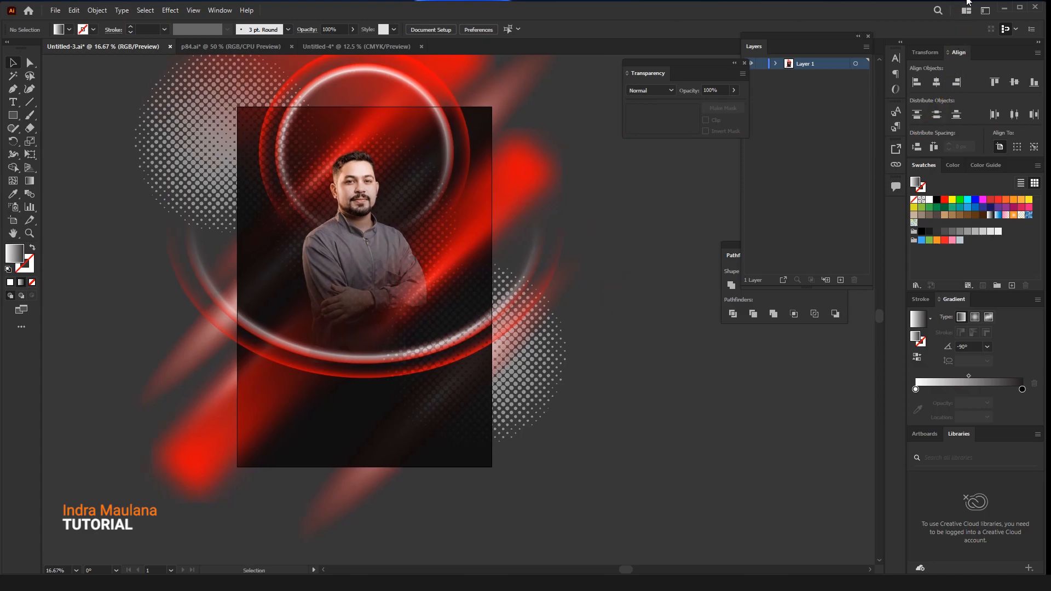
{"action": "key", "text": "a"}
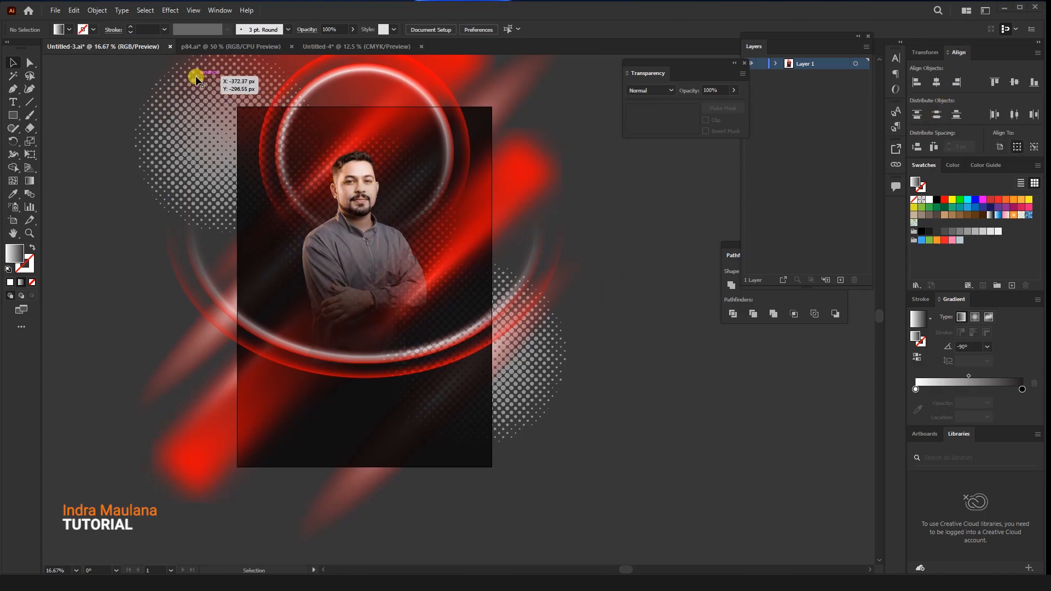
{"action": "left_click", "coordinate": [76, 12]}
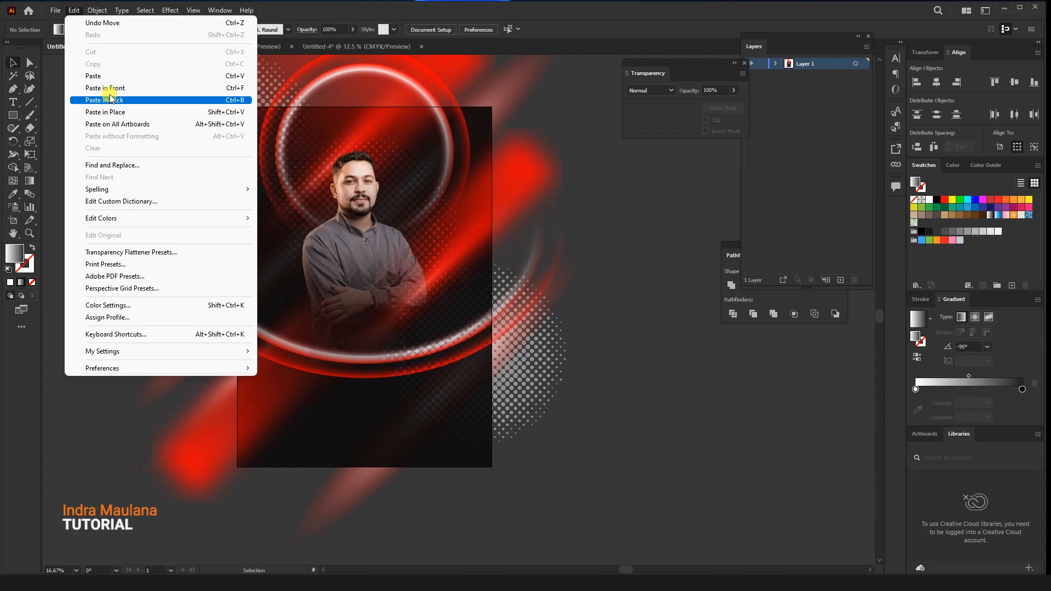
{"action": "left_click", "coordinate": [109, 88]}
{"action": "right_click", "coordinate": [302, 133]}
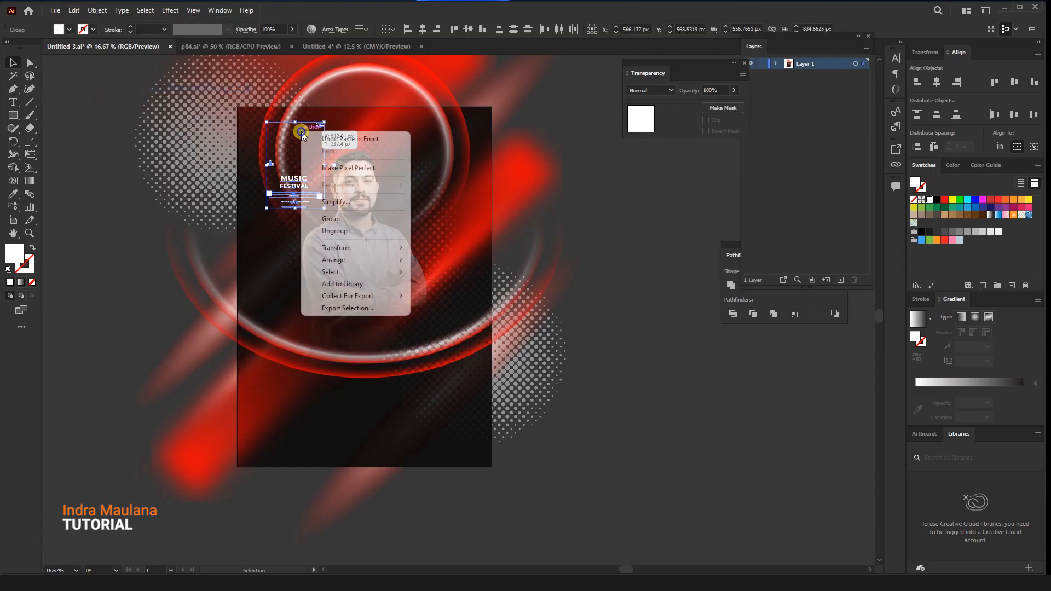
{"action": "left_click", "coordinate": [353, 231]}
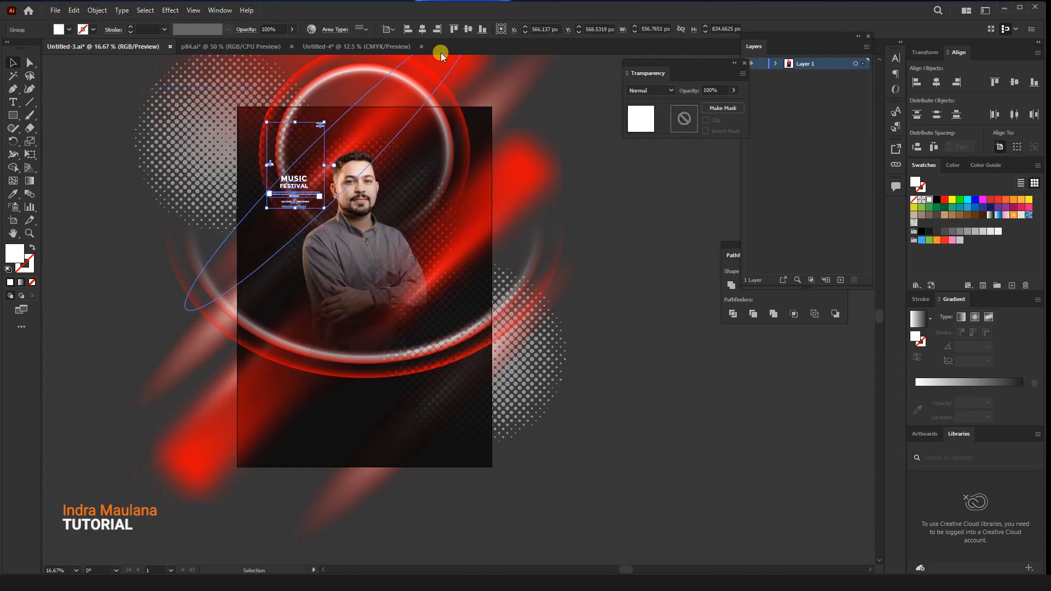
Scale the event text group up to about 2048 by 3070 px and centre it horizontally and vertically on the artboard
{"action": "left_click_drag", "start_coordinate": [355, 251], "coordinate": [477, 437]}
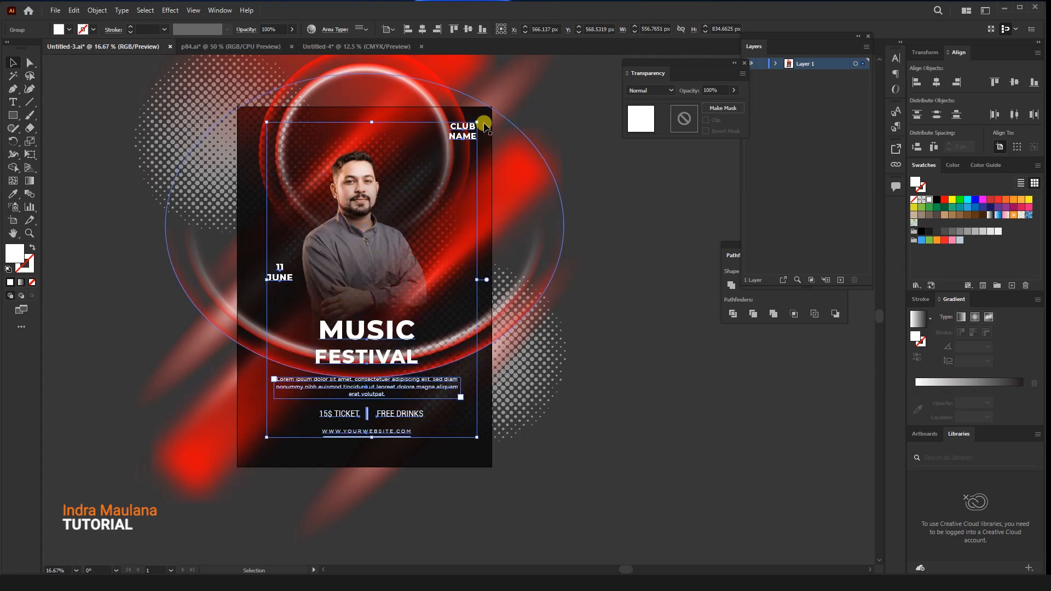
{"action": "left_click", "coordinate": [423, 29]}
{"action": "left_click", "coordinate": [468, 29]}
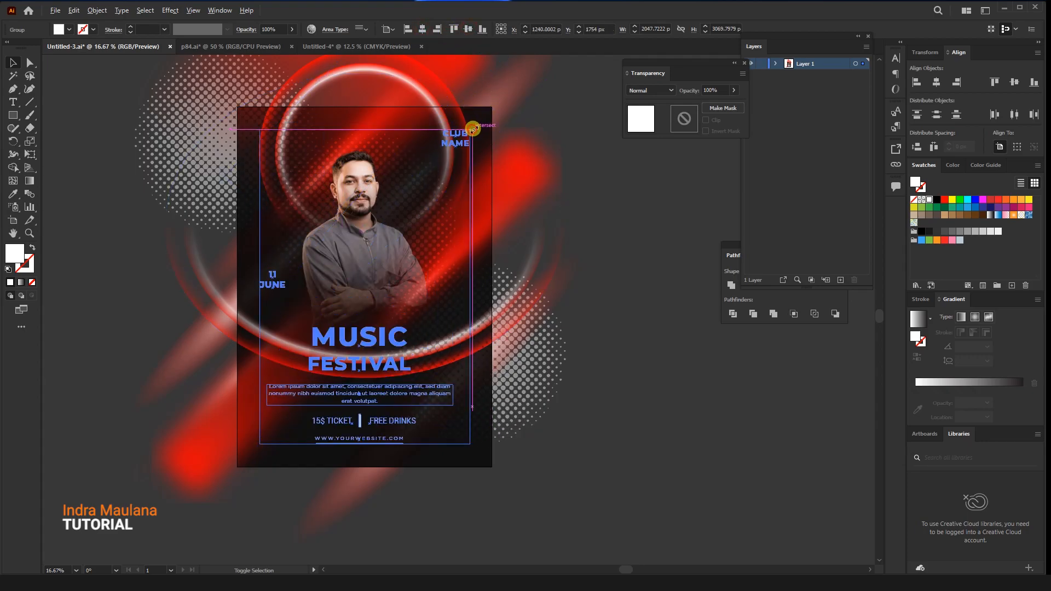
{"action": "left_click", "coordinate": [643, 279]}
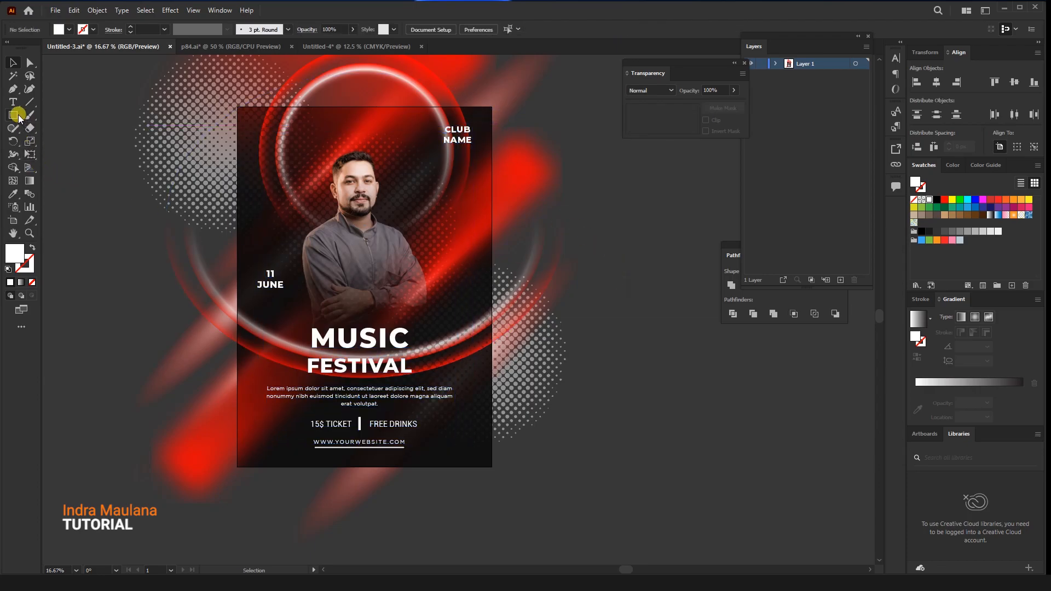
Create a white rectangle 2480 px wide and 3508 px high in front of the poster artwork
{"action": "left_click", "coordinate": [423, 307]}
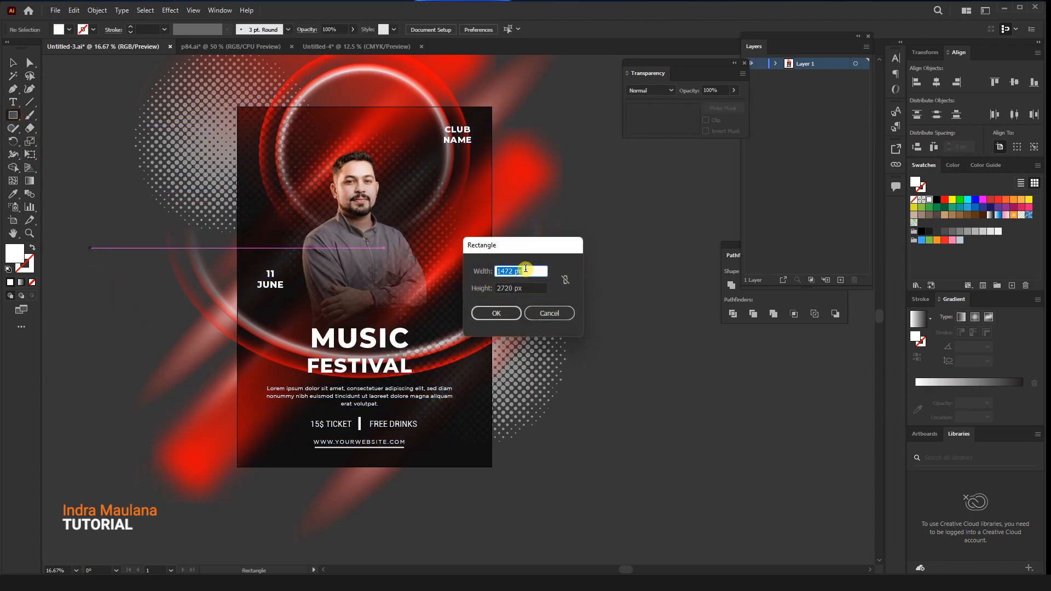
{"action": "left_click_drag", "start_coordinate": [539, 288], "coordinate": [495, 288]}
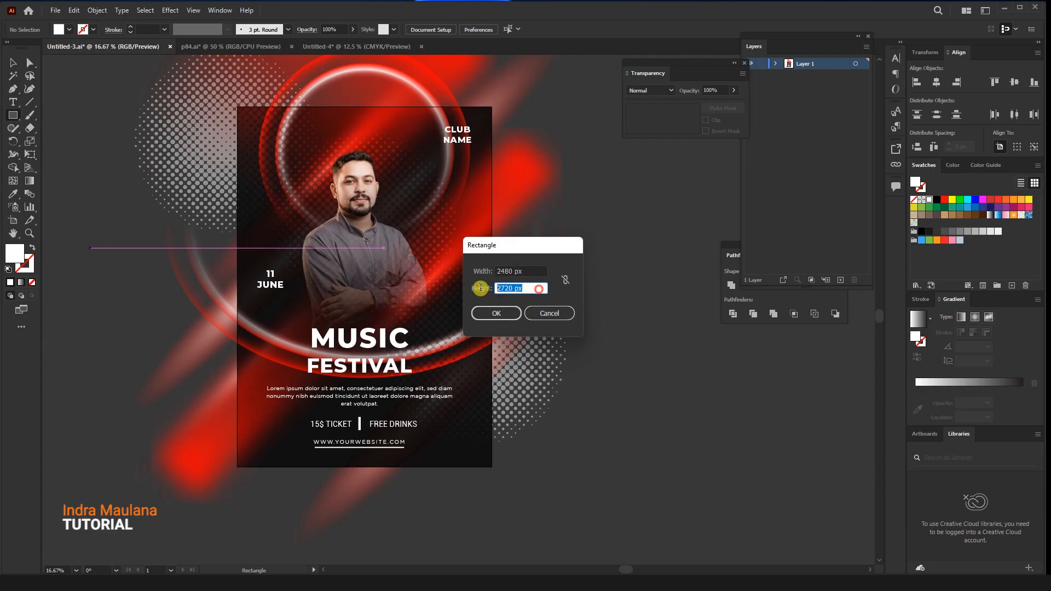
{"action": "left_click", "coordinate": [507, 313]}
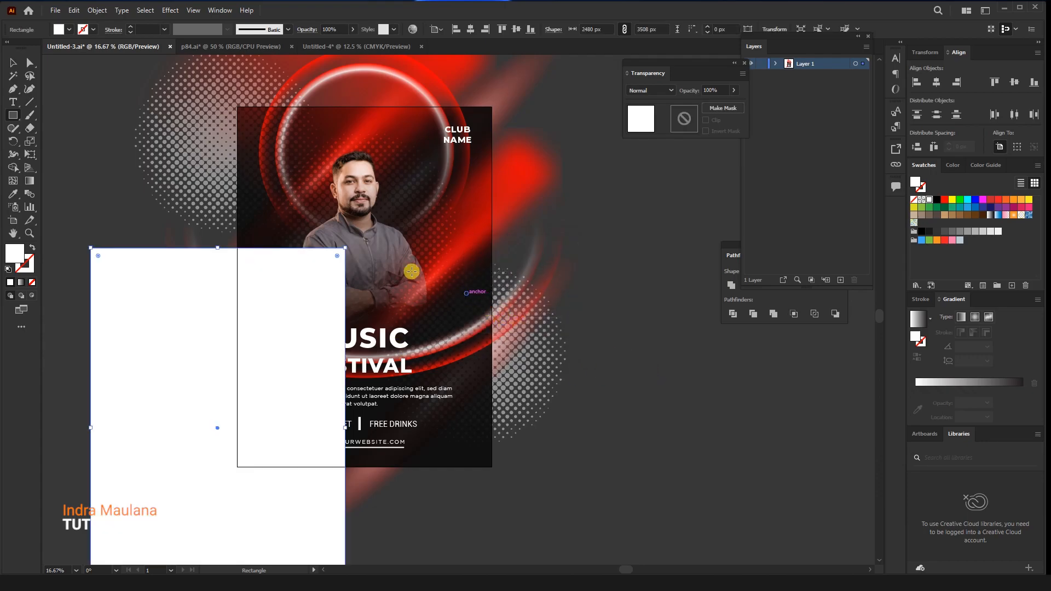
Align the white rectangle to the artboard, centring it horizontally and vertically so it covers the poster area
{"action": "left_click", "coordinate": [13, 63]}
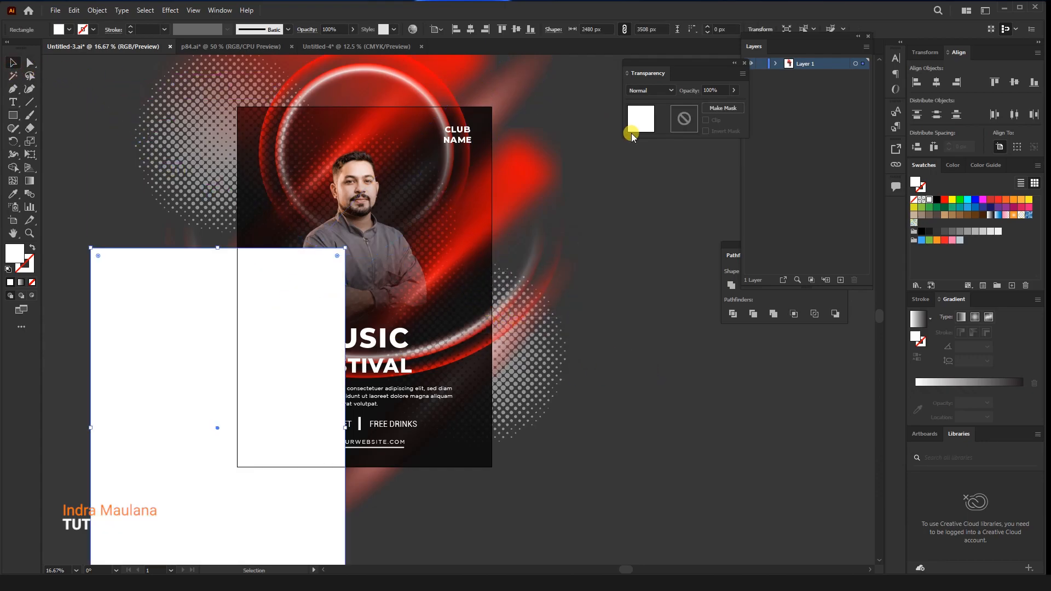
{"action": "left_click", "coordinate": [438, 29]}
{"action": "left_click", "coordinate": [466, 64]}
{"action": "left_click", "coordinate": [470, 29]}
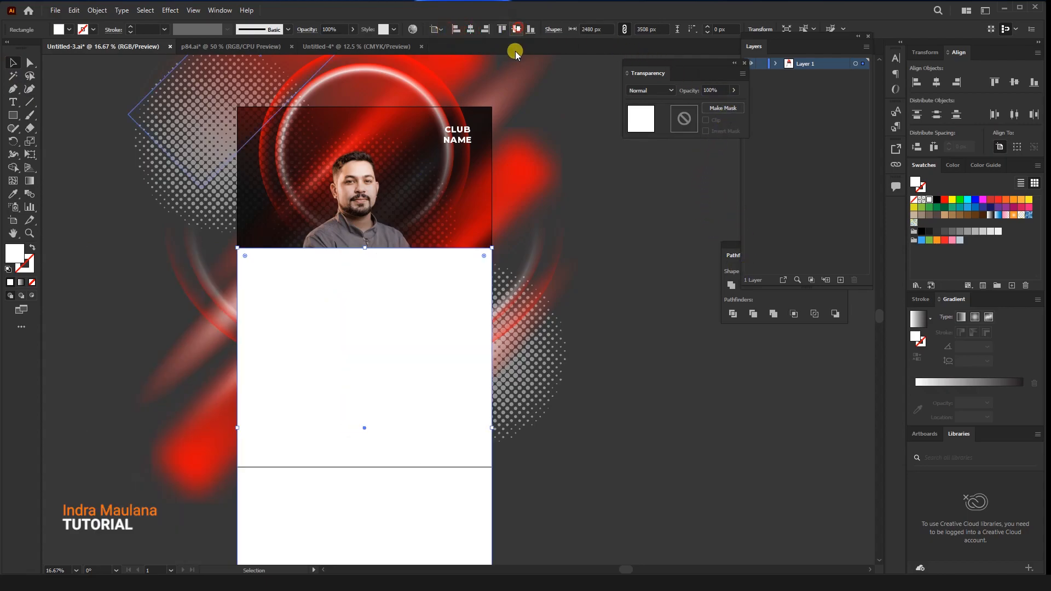
{"action": "left_click", "coordinate": [516, 29]}
{"action": "left_click", "coordinate": [607, 268]}
{"action": "scroll", "coordinate": [597, 285], "scroll_direction": "down", "scroll_amount": 1}
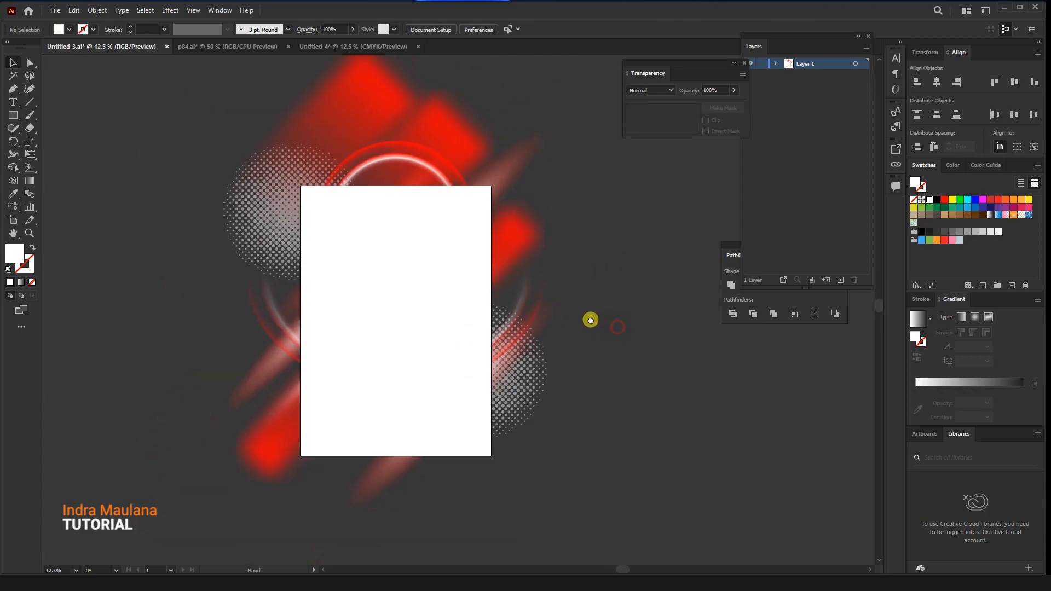
{"action": "key", "text": "ctrl+a"}
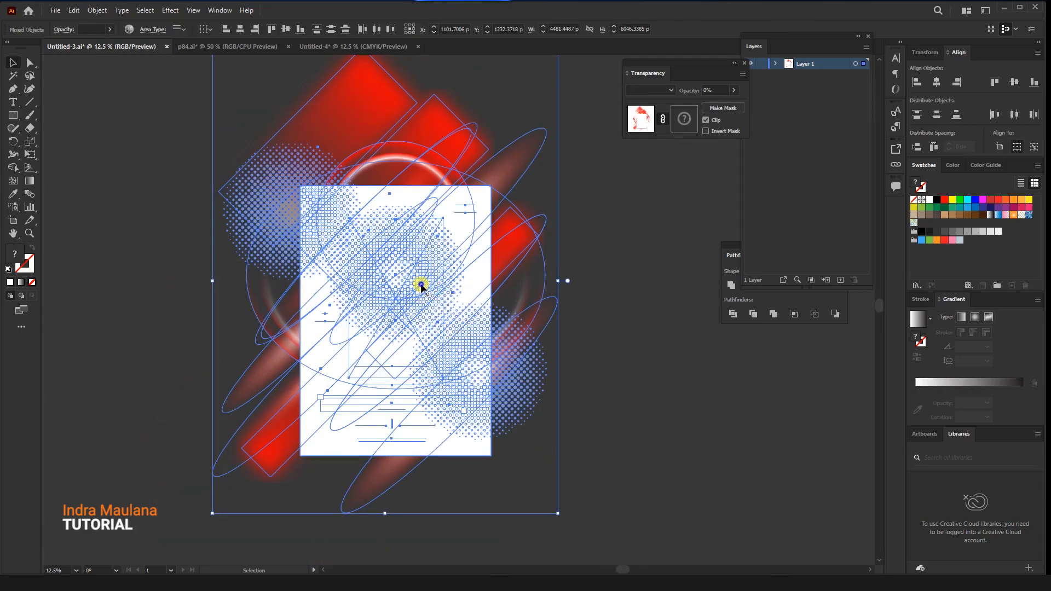
{"action": "right_click", "coordinate": [422, 285]}
{"action": "left_click", "coordinate": [620, 375]}
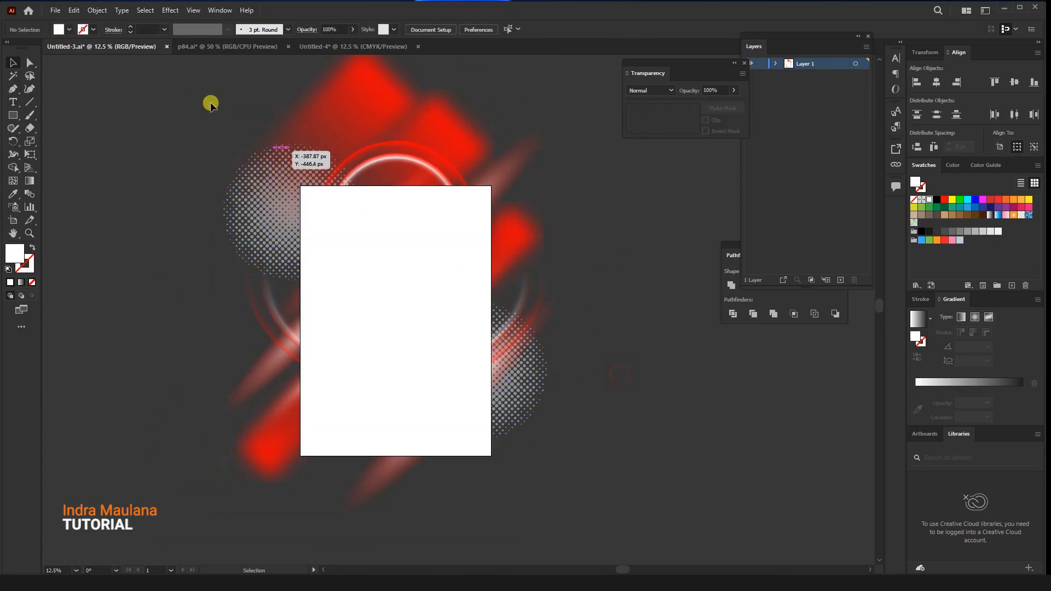
{"action": "left_click", "coordinate": [97, 11]}
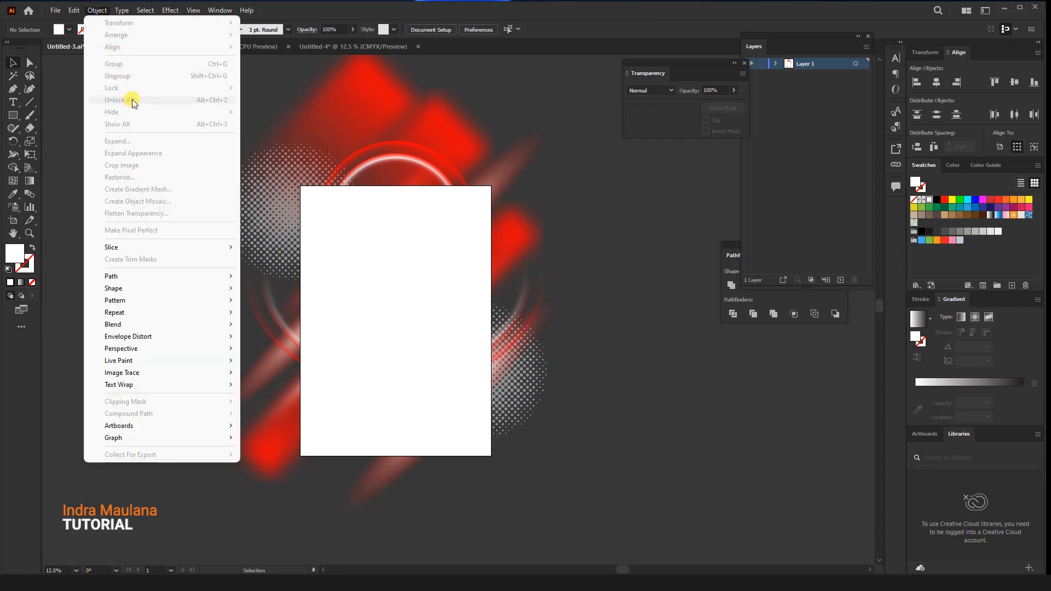
{"action": "left_click", "coordinate": [289, 63]}
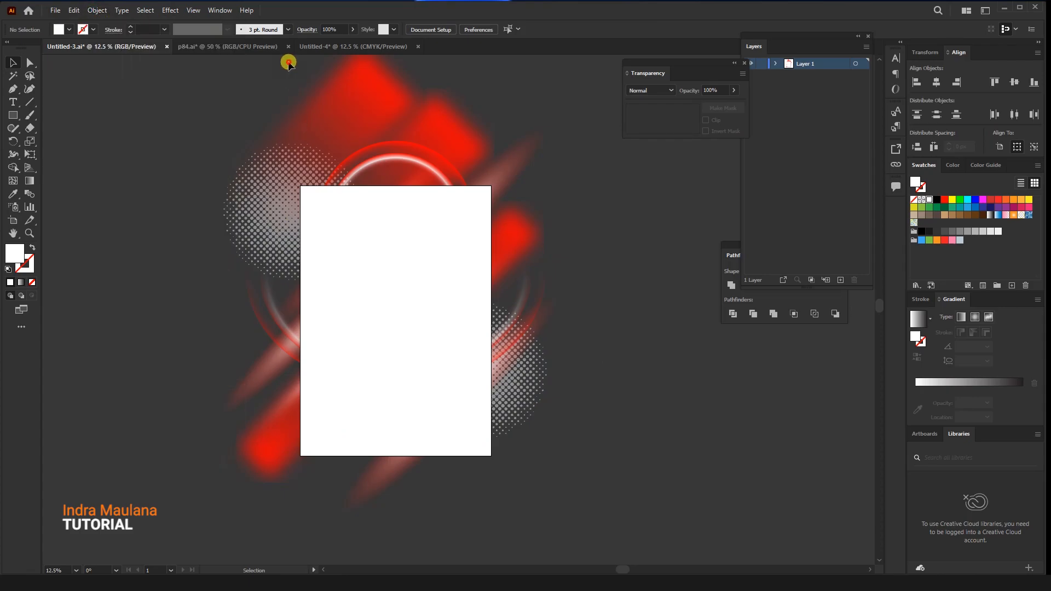
Select all the artwork and make a clipping mask with the white rectangle so everything is cropped to the artboard
{"action": "left_click", "coordinate": [145, 10]}
{"action": "left_click", "coordinate": [150, 20]}
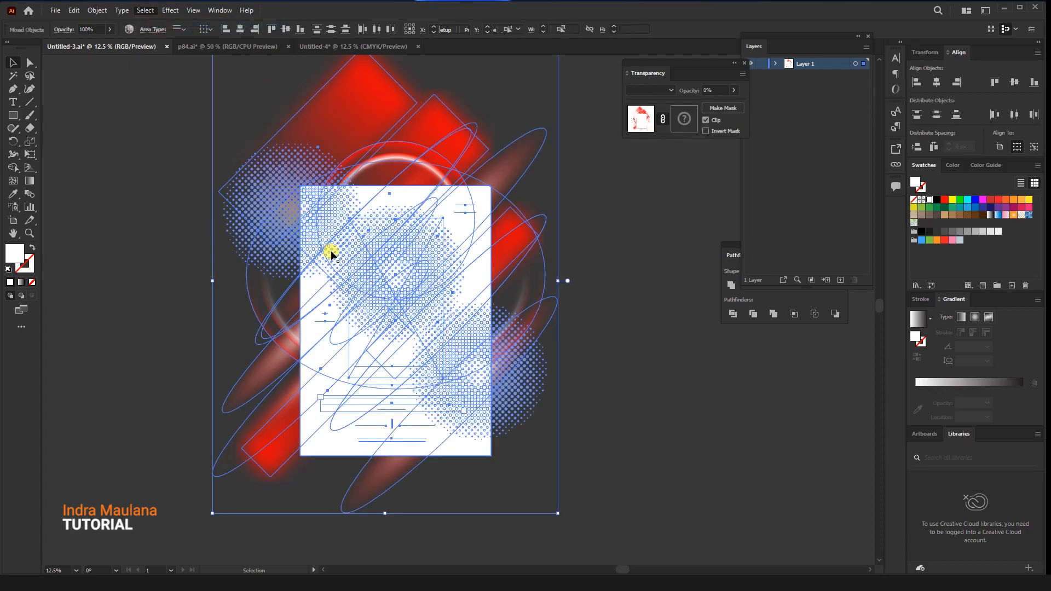
{"action": "right_click", "coordinate": [400, 256]}
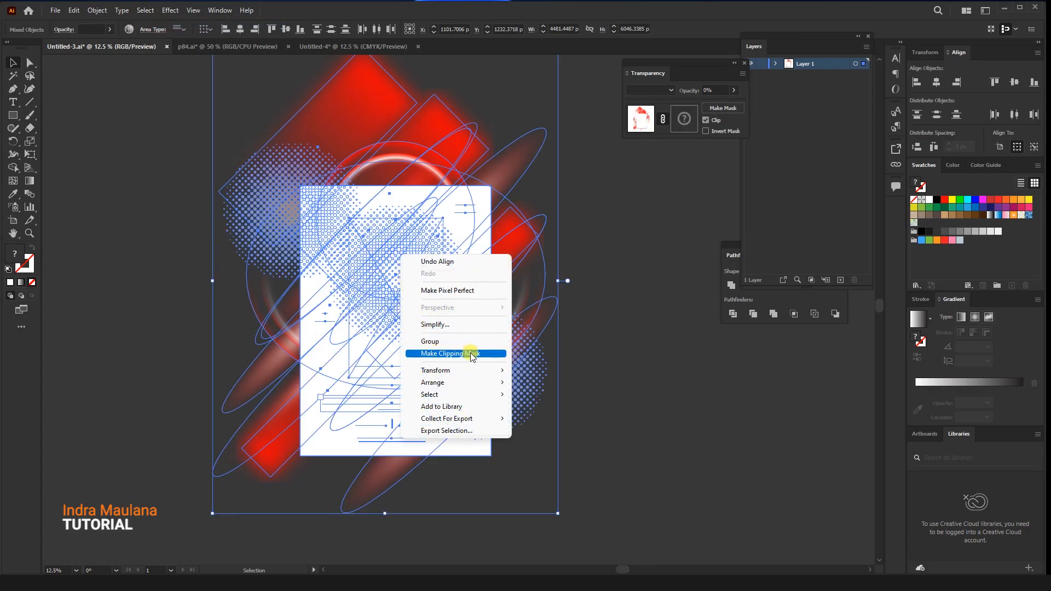
{"action": "left_click", "coordinate": [472, 354]}
{"action": "scroll", "coordinate": [537, 363], "scroll_direction": "up", "scroll_amount": 1}
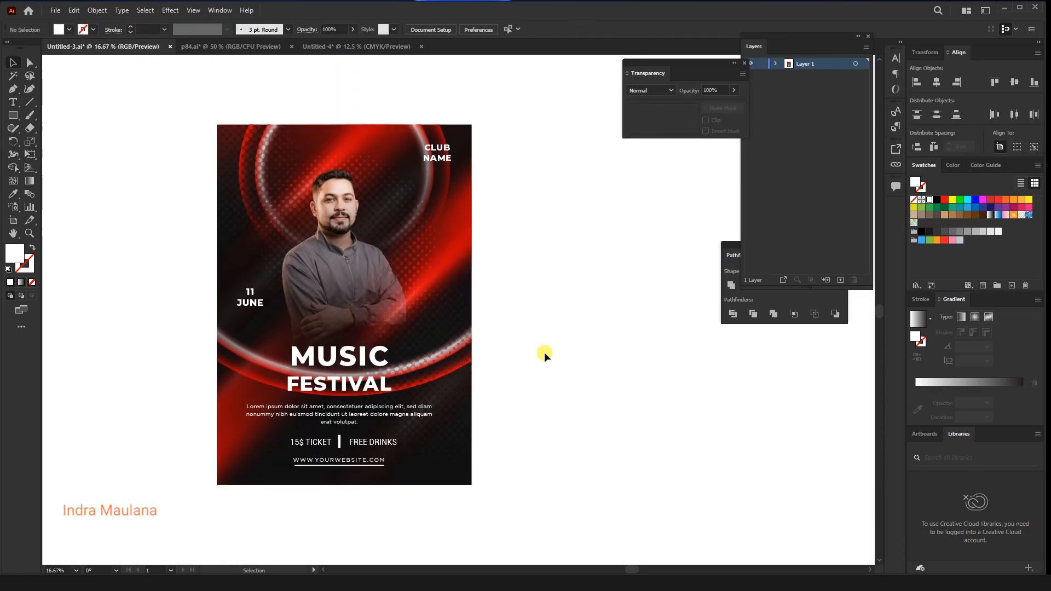